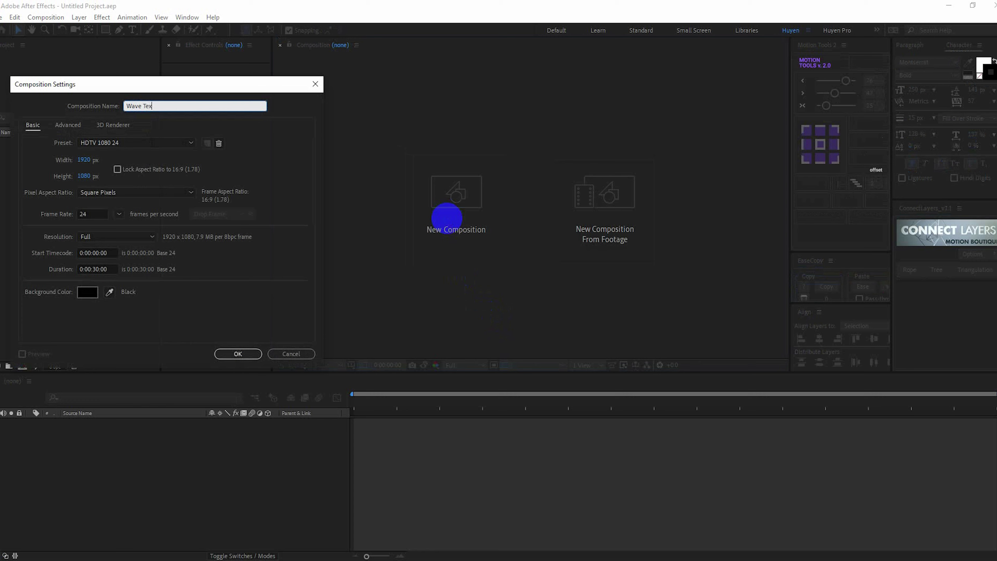
# Confirm the Wave Text composition at HDTV 1080 24 fps with a 30-second duration
pyautogui.press('Return')
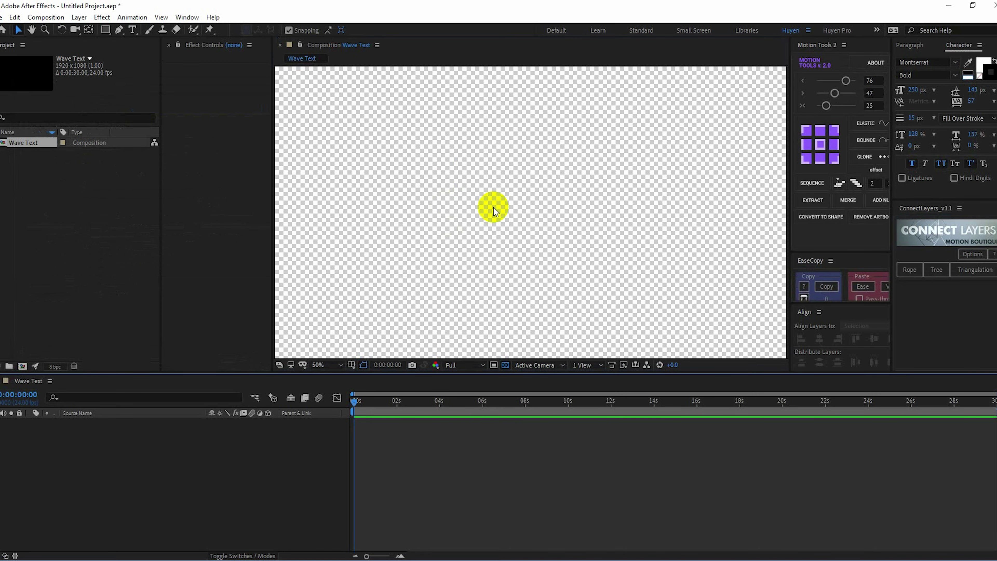
# Add a text layer reading 'sunny' in the viewer and turn on its 3D switch
pyautogui.click(132, 30)
pyautogui.click(479, 213)
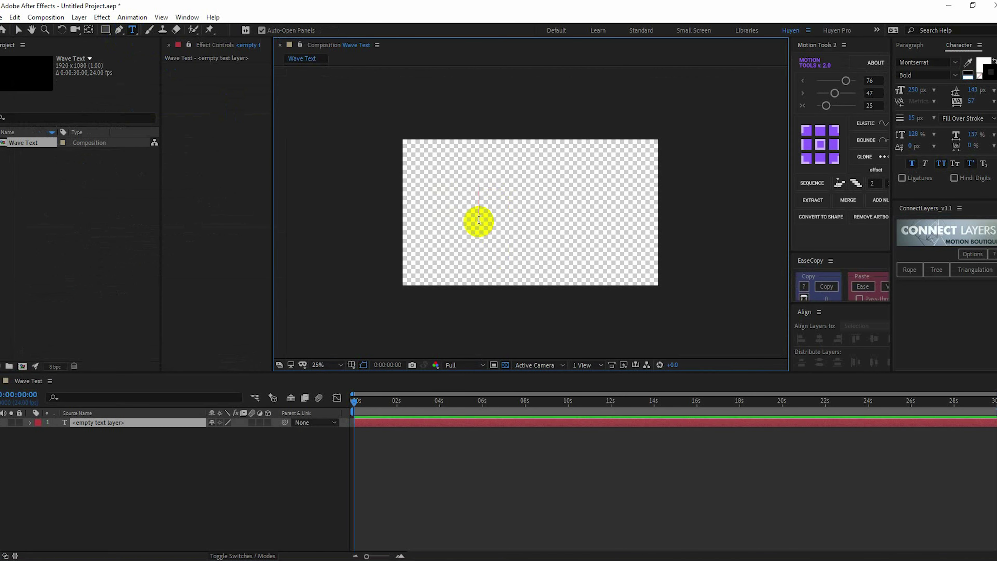
pyautogui.write('sunny')
pyautogui.click(268, 422)
pyautogui.click(69, 422)
# Separate Position into X, Y, Z and keyframe Y Position at 140 at 0 s
pyautogui.press('p')
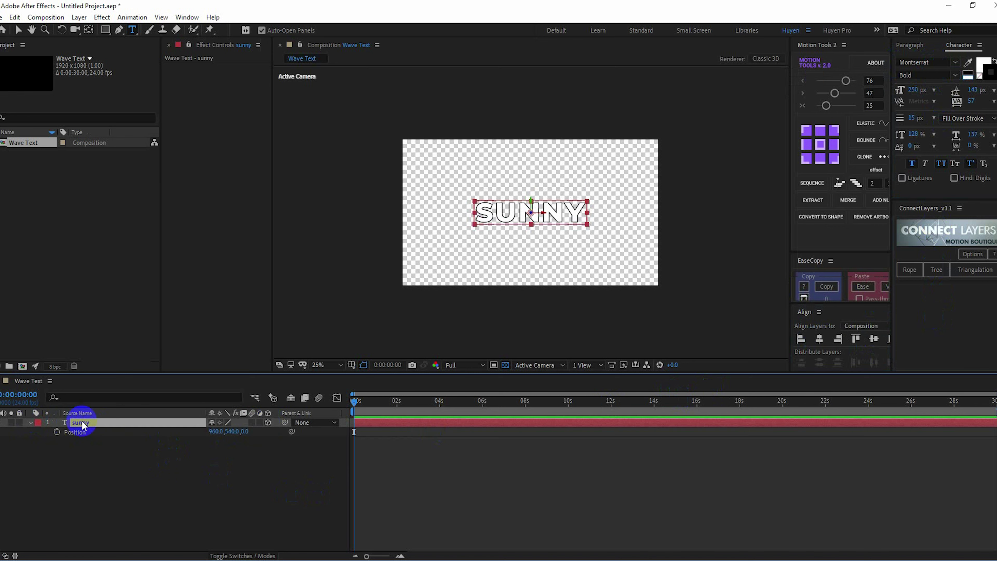
pyautogui.rightClick(133, 434)
pyautogui.click(162, 324)
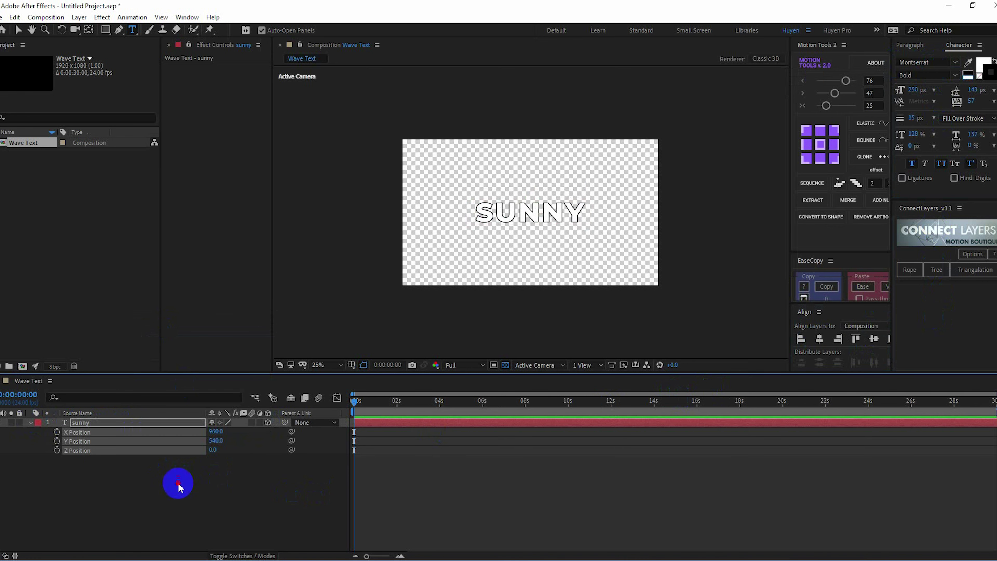
pyautogui.click(57, 441)
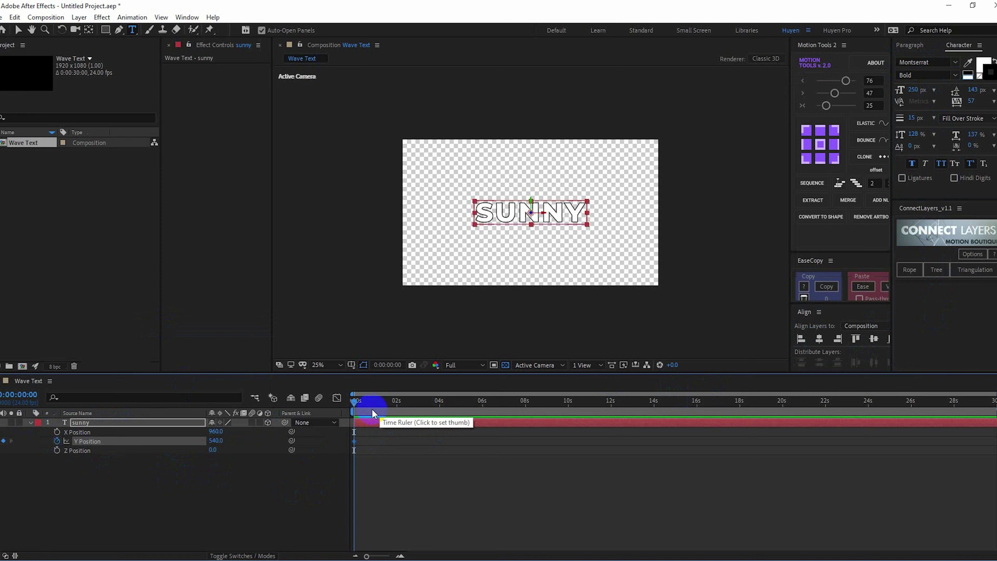
pyautogui.hotkey('shift', 'Up')
pyautogui.hotkey('shift', 'Up')
pyautogui.hotkey('shift', 'Up')
pyautogui.hotkey('shift', 'Up')
pyautogui.hotkey('shift', 'Up')
pyautogui.hotkey('shift', 'Up')
pyautogui.hotkey('shift', 'Up')
pyautogui.hotkey('shift', 'Up')
pyautogui.hotkey('shift', 'Up')
pyautogui.hotkey('shift', 'Up')
pyautogui.hotkey('shift', 'Up')
pyautogui.hotkey('shift', 'Up')
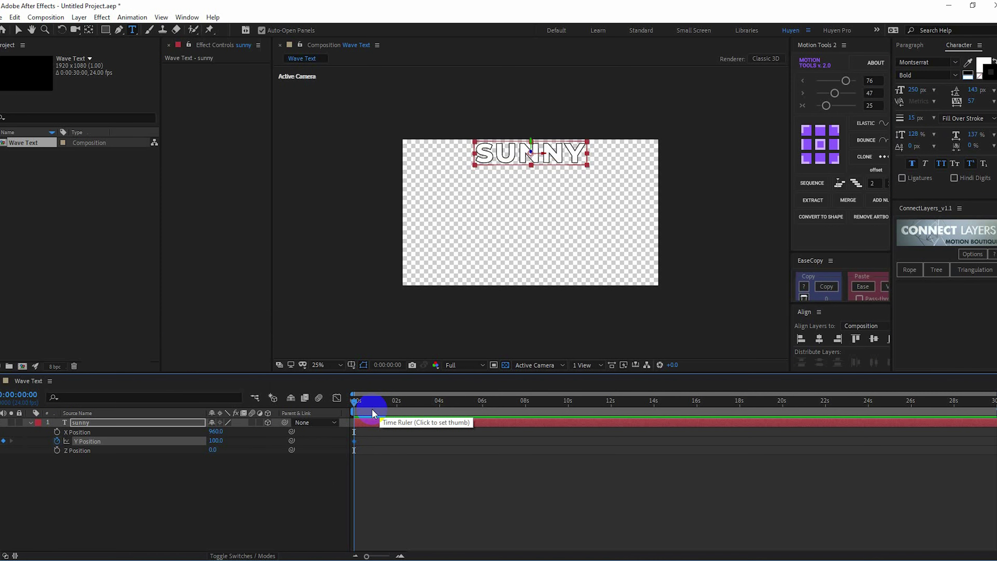
pyautogui.press("'")
# Add a Y Position keyframe of 944 at 2 s and preview the drop
pyautogui.hotkey('shift', 'Down')
pyautogui.hotkey('shift', 'Down')
pyautogui.hotkey('shift', 'Down')
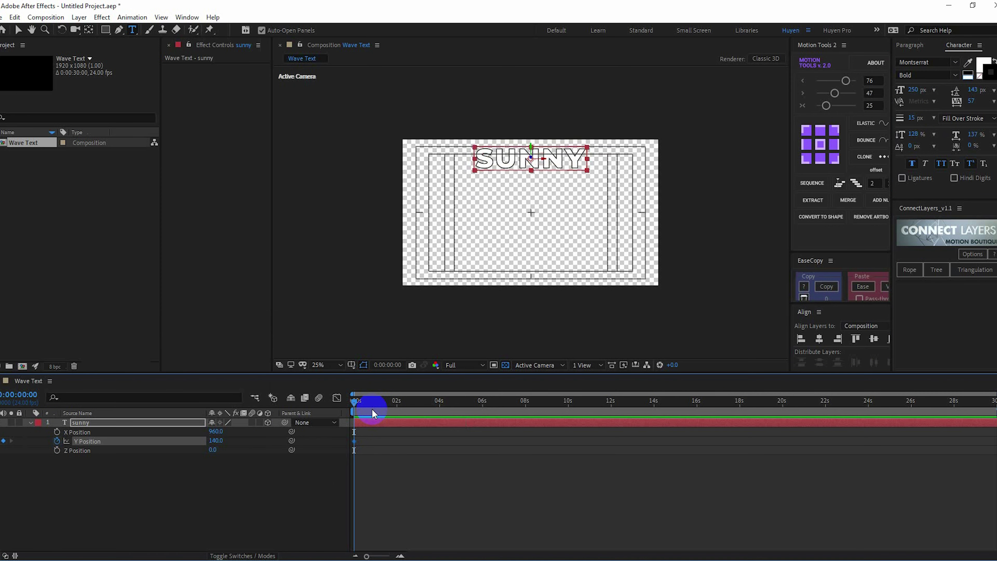
pyautogui.click(395, 401)
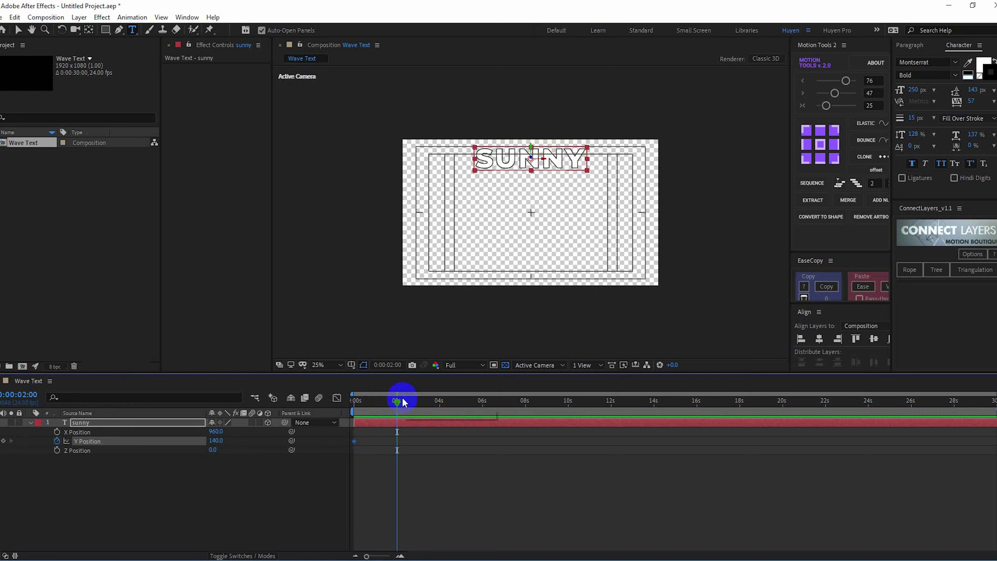
pyautogui.hotkey('shift', 'Down')
pyautogui.hotkey('shift', 'Down')
pyautogui.hotkey('shift', 'Down')
pyautogui.hotkey('shift', 'Down')
pyautogui.hotkey('shift', 'Down')
pyautogui.hotkey('shift', 'Down')
pyautogui.hotkey('shift', 'Down')
pyautogui.hotkey('shift', 'Down')
pyautogui.hotkey('shift', 'Down')
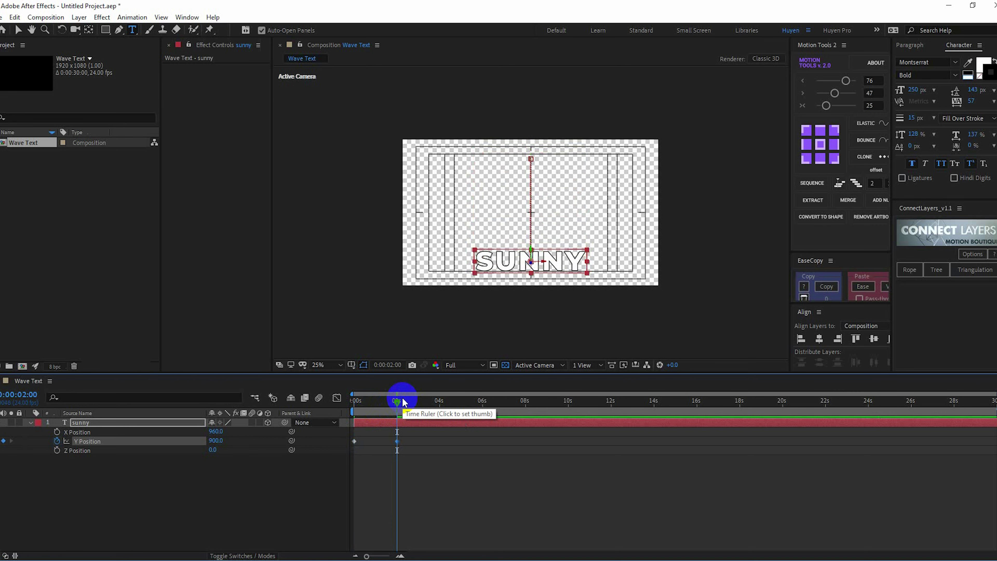
pyautogui.hotkey('shift', 'Down')
pyautogui.hotkey('shift', 'Down')
pyautogui.hotkey('shift', 'Down')
pyautogui.press('Down')
pyautogui.press('Down')
pyautogui.press('Down')
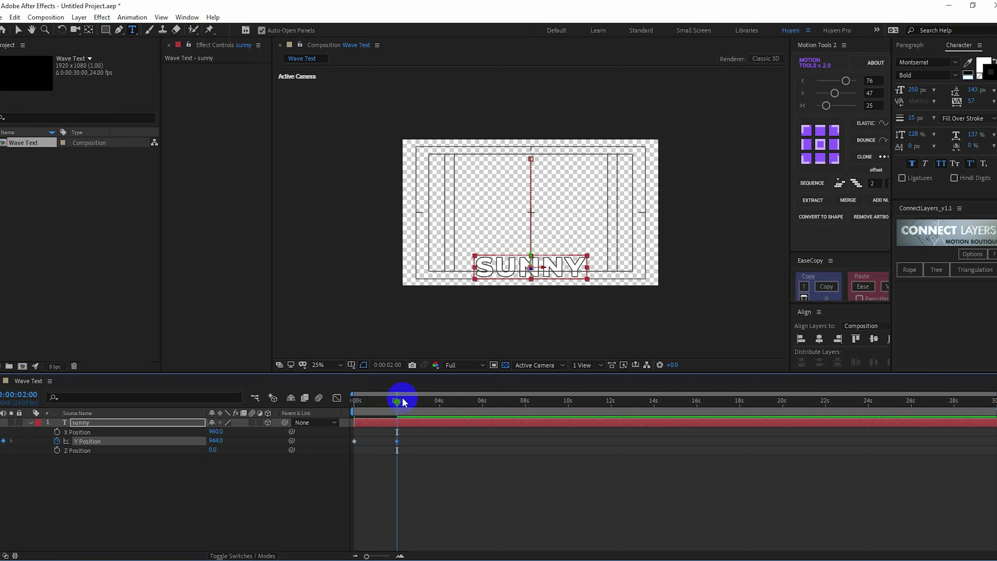
pyautogui.moveTo(417, 492); pyautogui.dragTo(342, 436)
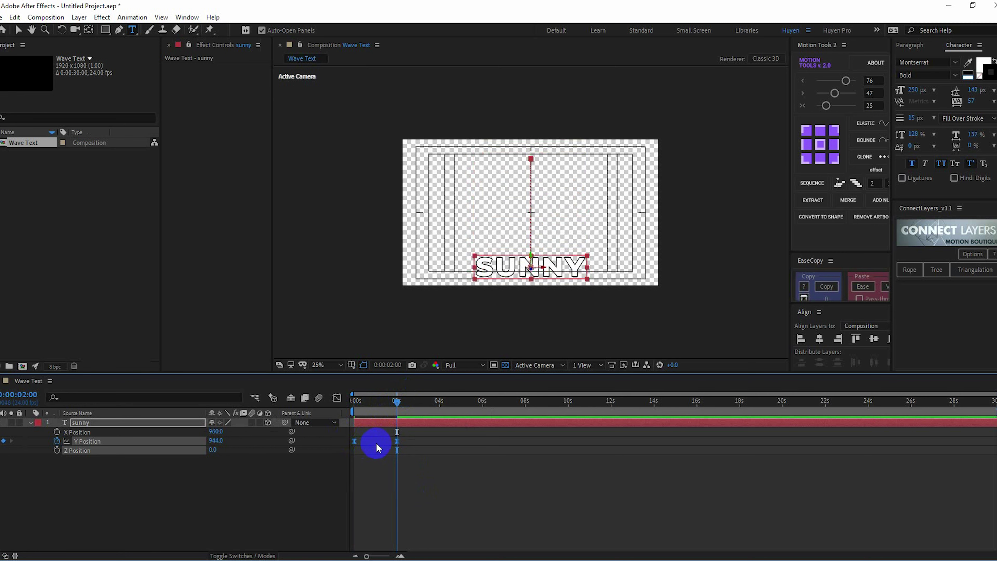
pyautogui.moveTo(363, 400); pyautogui.dragTo(366, 404)
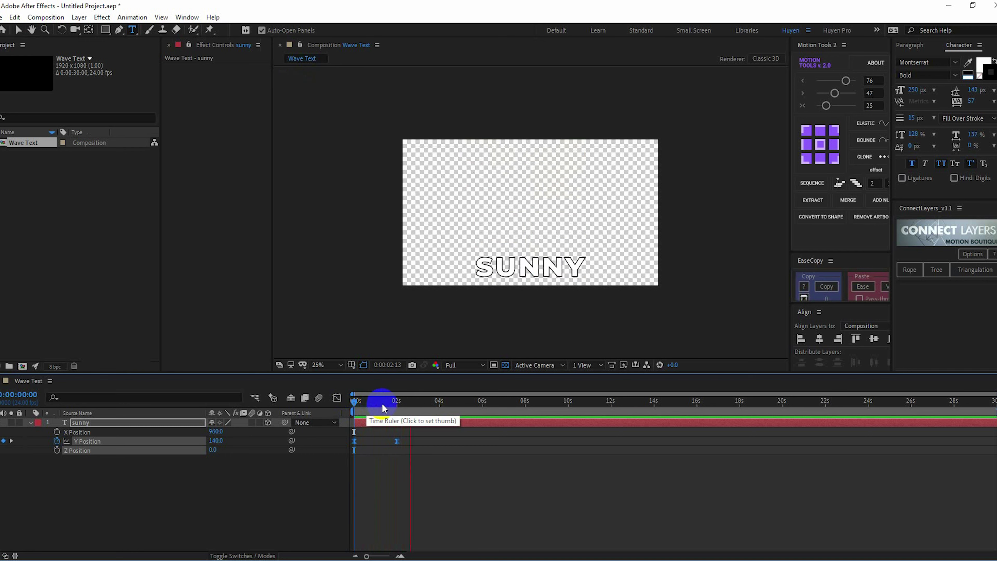
# Drag the keyframe influence in the speed graph so the drop's speed peaks sharply, then preview
pyautogui.click(349, 410)
pyautogui.click(336, 398)
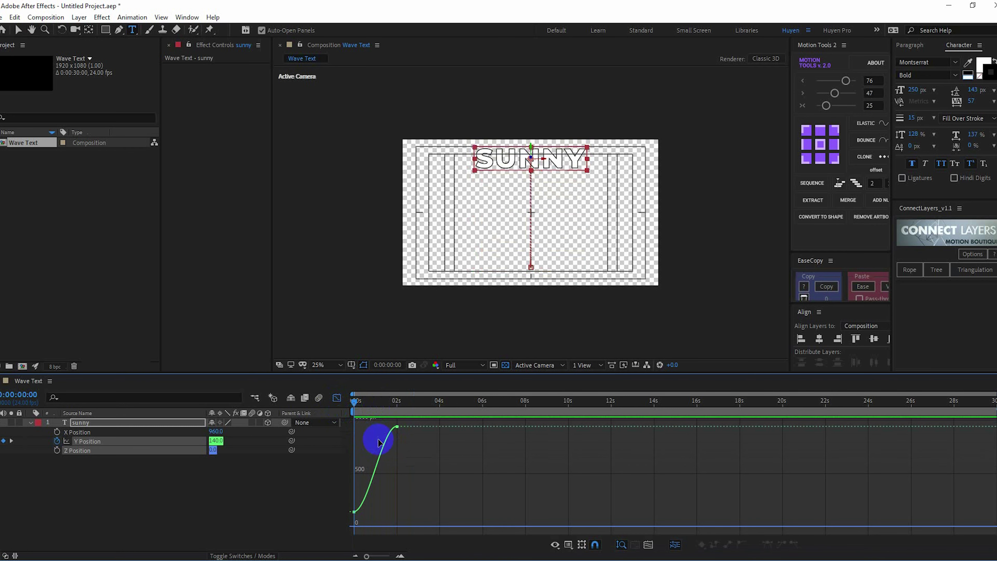
pyautogui.rightClick(391, 445)
pyautogui.click(411, 354)
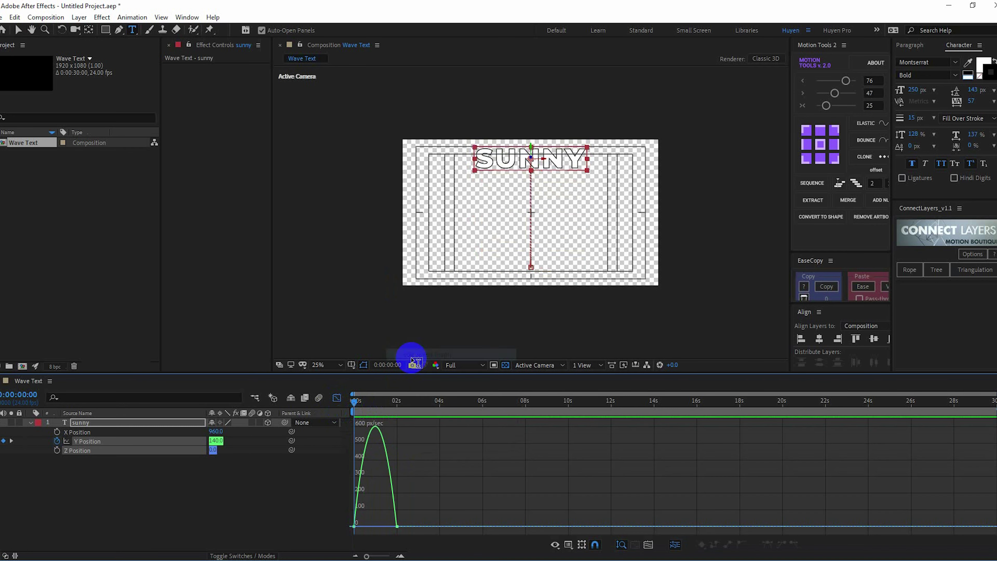
pyautogui.click(356, 526)
pyautogui.moveTo(356, 526); pyautogui.dragTo(383, 526)
pyautogui.click(337, 398)
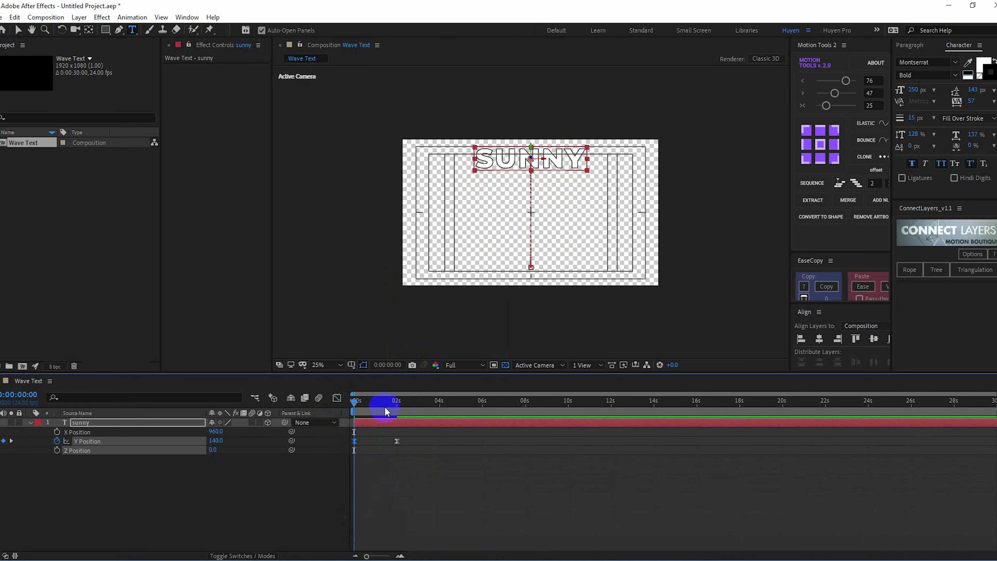
pyautogui.press('space')
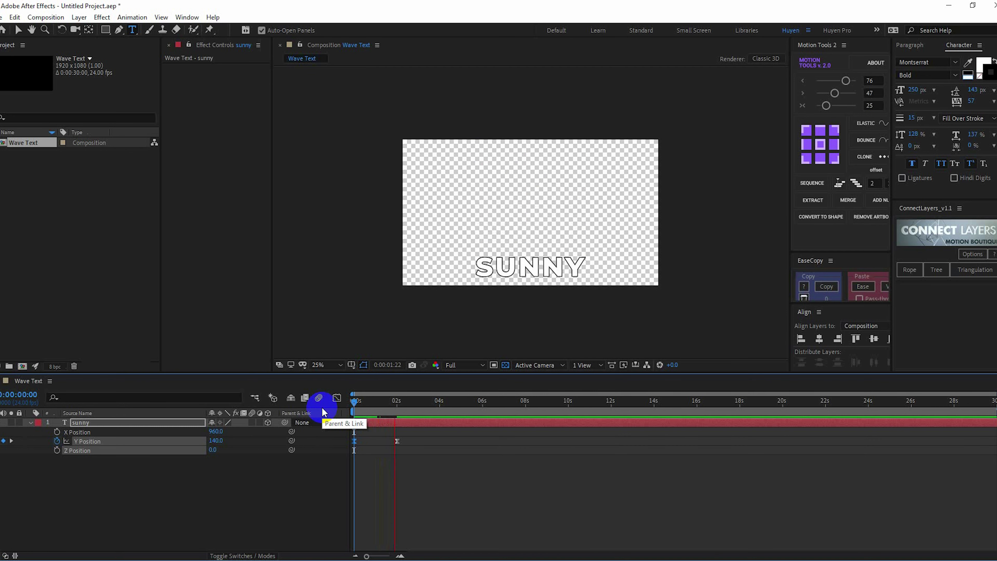
pyautogui.press('space')
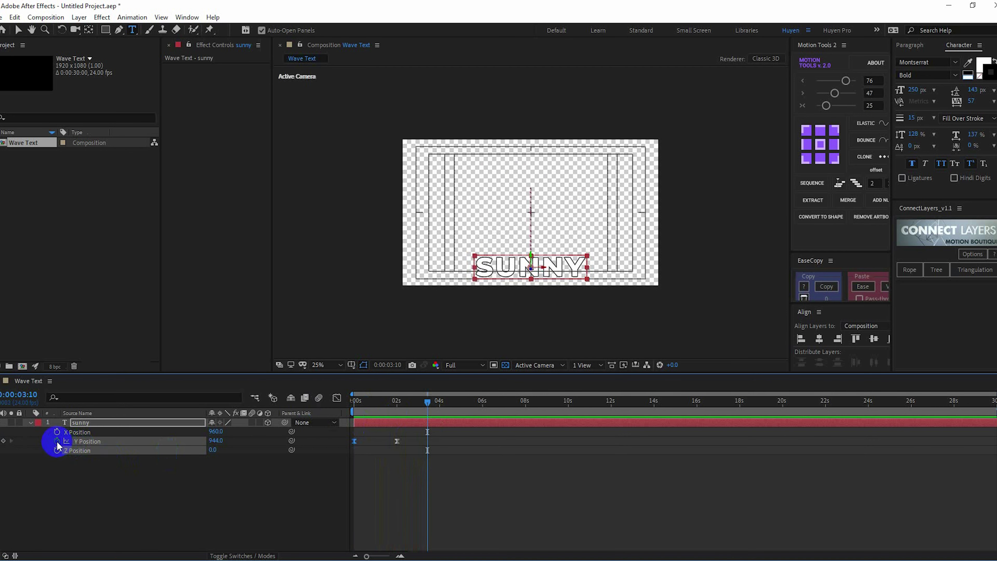
# Give Y Position the expression loopOut("pingpong") and preview the looping drop
pyautogui.keyDown('alt'); pyautogui.click(56, 440); pyautogui.keyUp('alt')
pyautogui.write('loo')
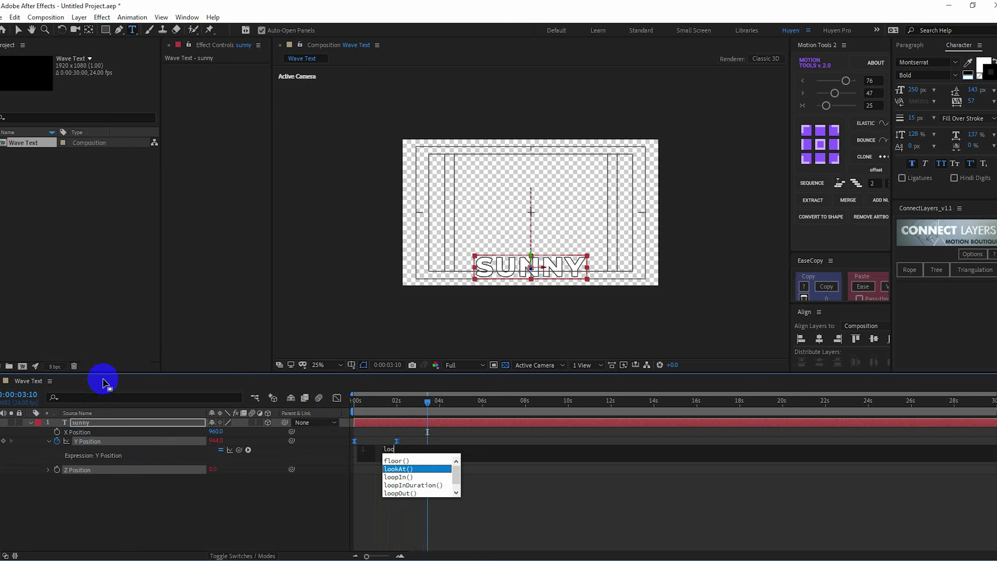
pyautogui.write('pOu')
pyautogui.press('Return')
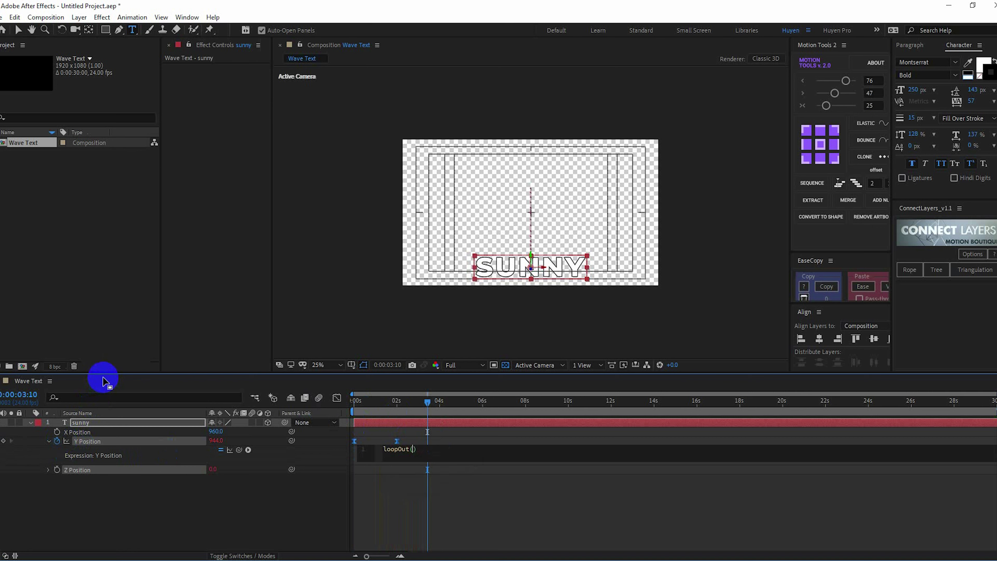
pyautogui.write('"')
pyautogui.press('Down')
pyautogui.press('Down')
pyautogui.press('Down')
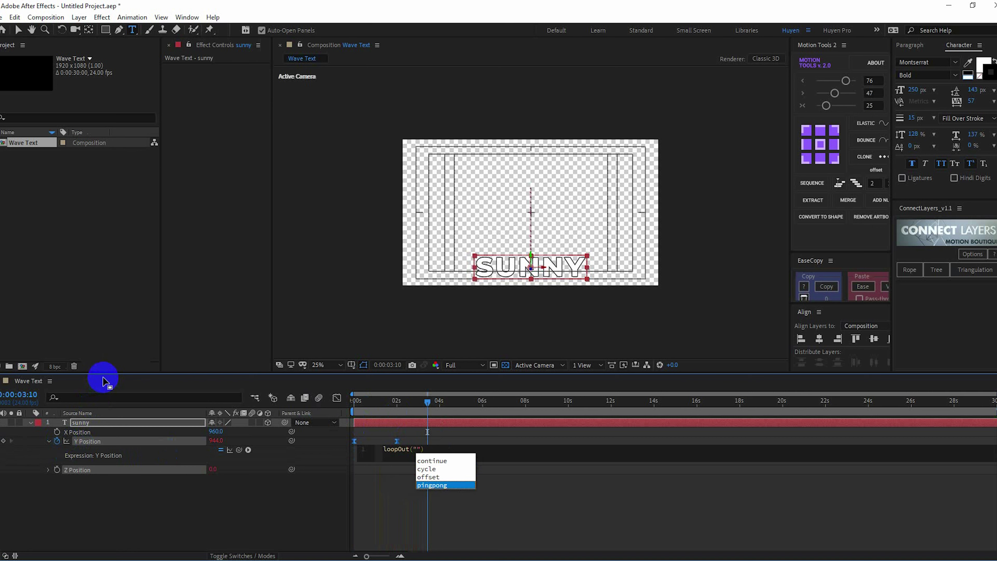
pyautogui.press('Return')
pyautogui.click(102, 381)
pyautogui.click(368, 400)
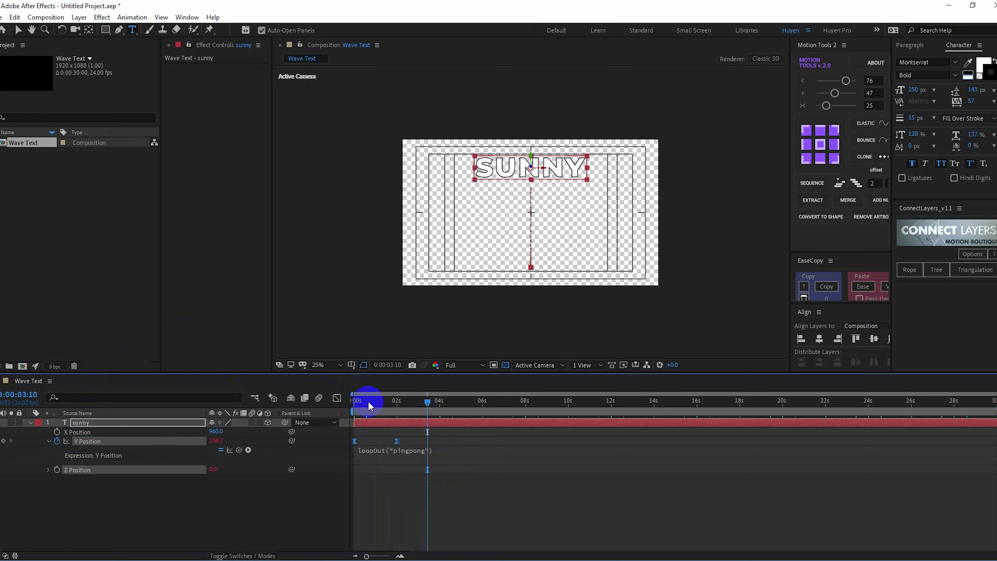
pyautogui.press('space')
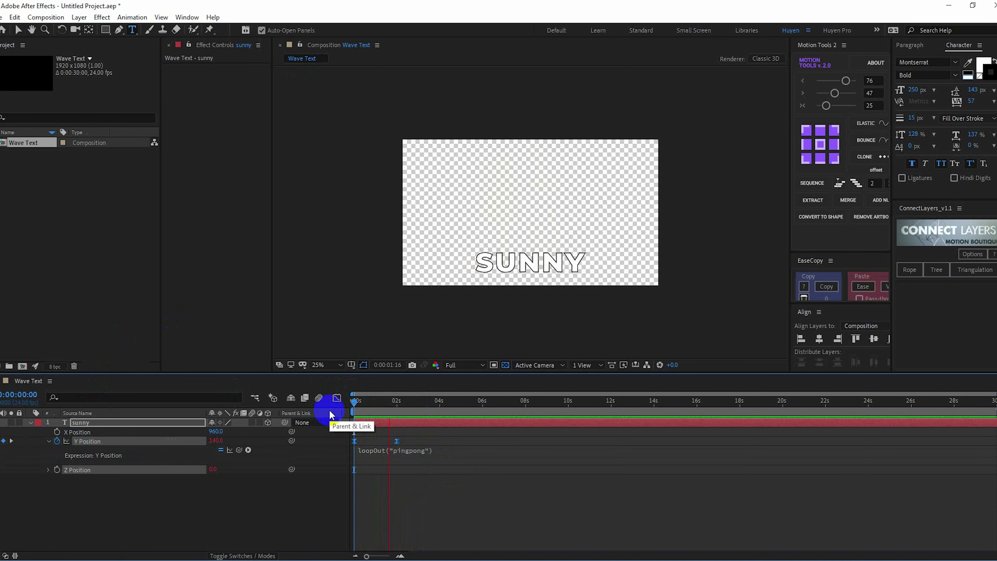
pyautogui.click(364, 421)
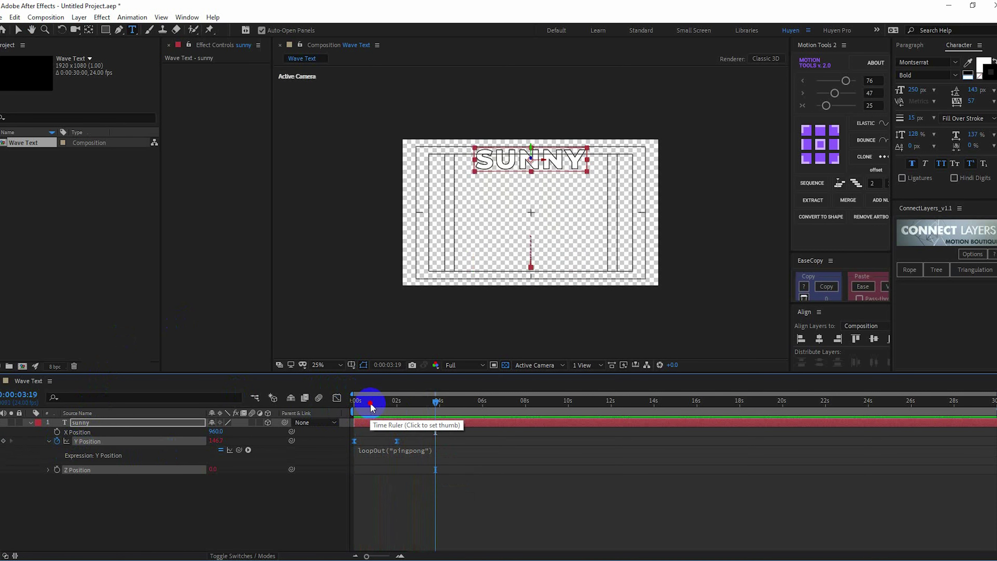
# Give the sunny layer's Z Position the expression index*20 and collapse its properties
pyautogui.click(102, 515)
pyautogui.click(78, 470)
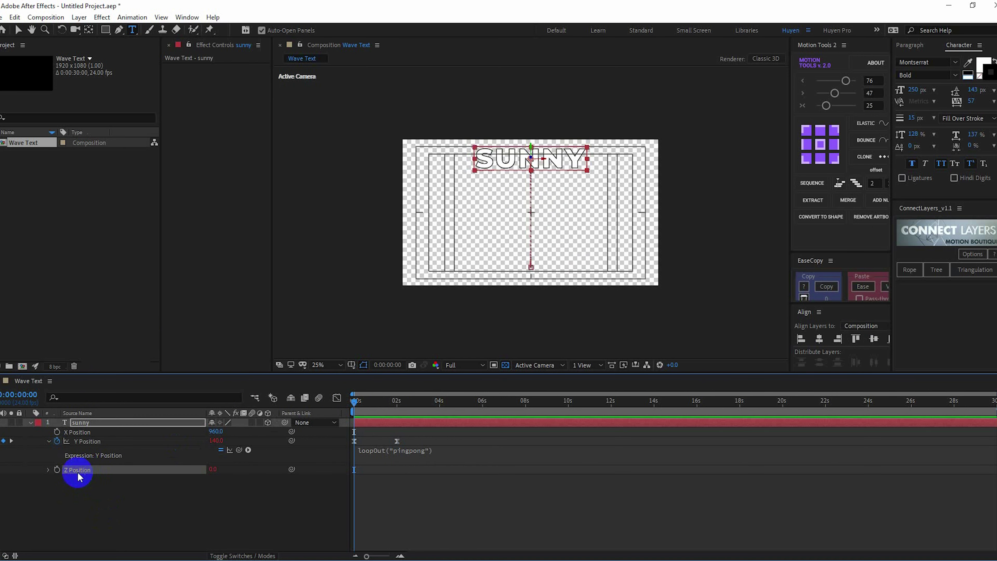
pyautogui.keyDown('alt'); pyautogui.click(56, 470); pyautogui.keyUp('alt')
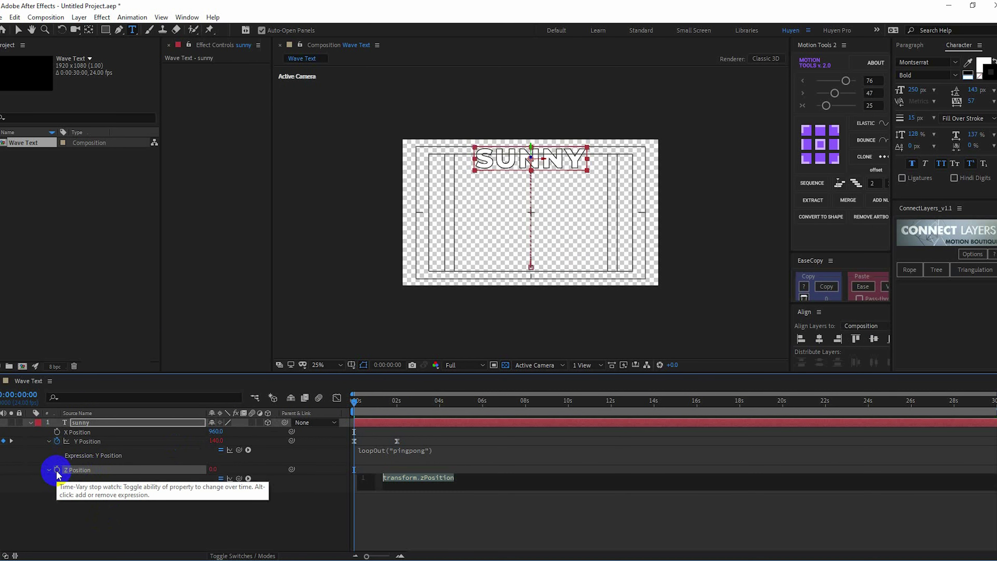
pyautogui.write('index*')
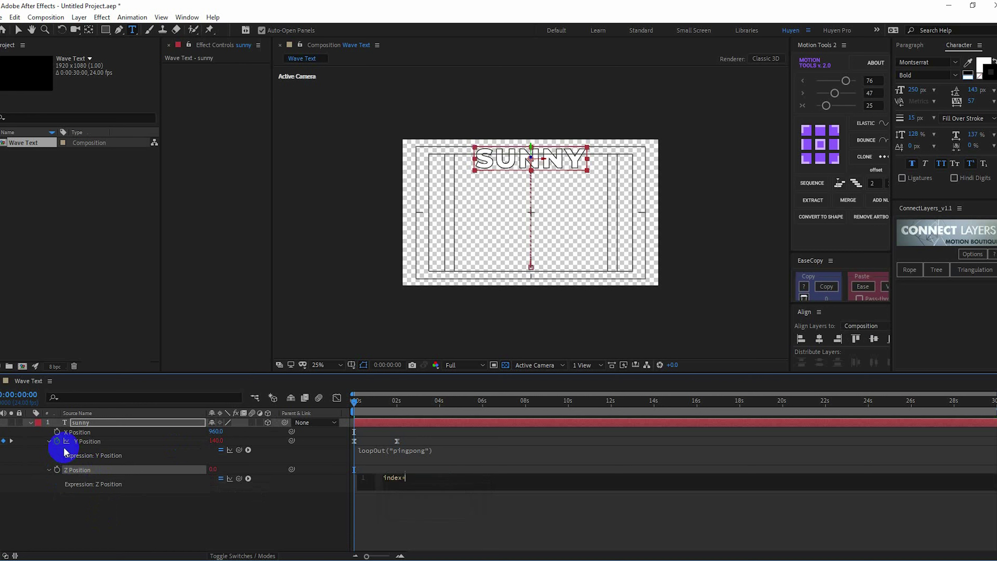
pyautogui.click(65, 451)
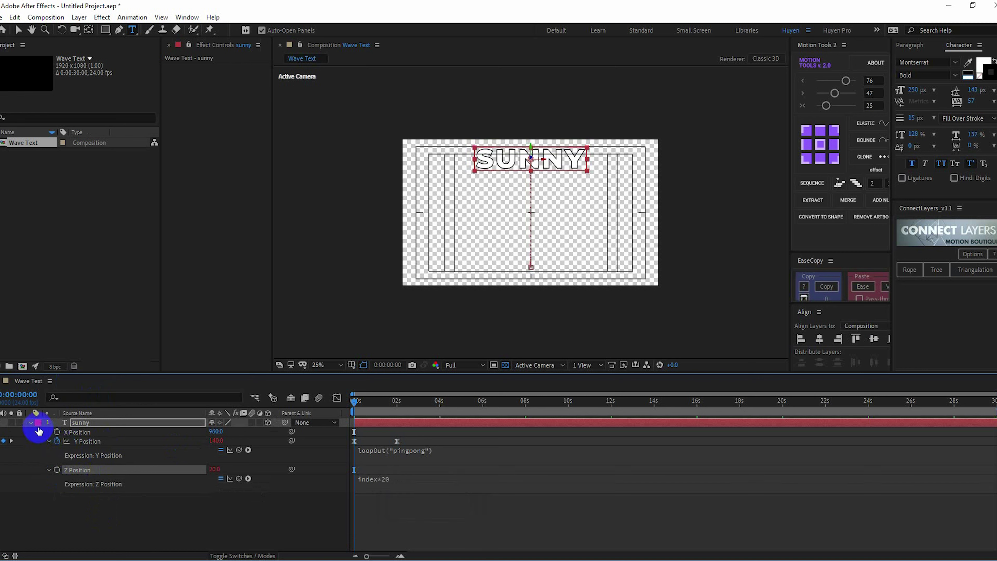
pyautogui.click(30, 422)
pyautogui.click(69, 425)
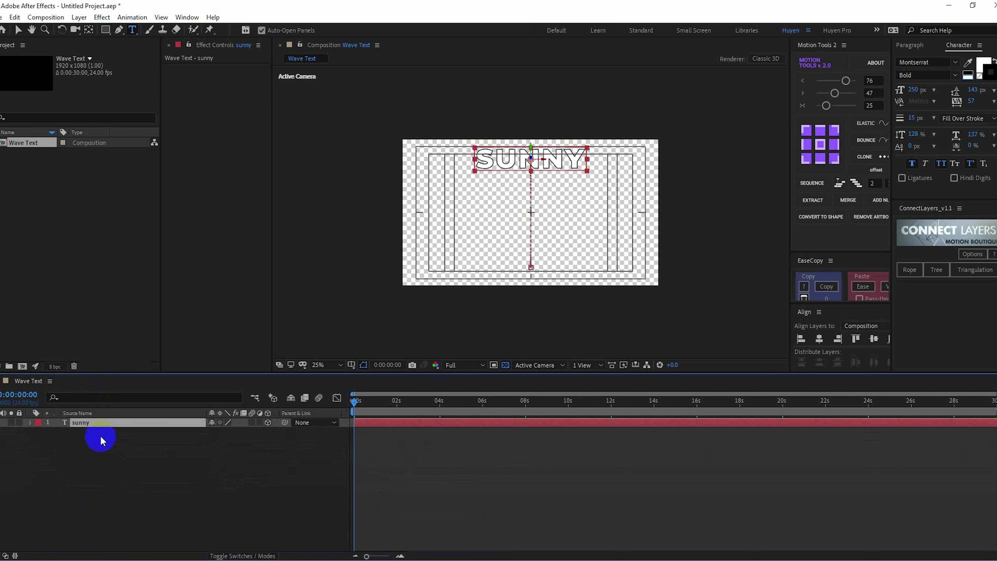
# Duplicate sunny as sunny 2 and pickwhip sunny's Source Text expression to sunny 2's Source Text
pyautogui.click(3, 18)
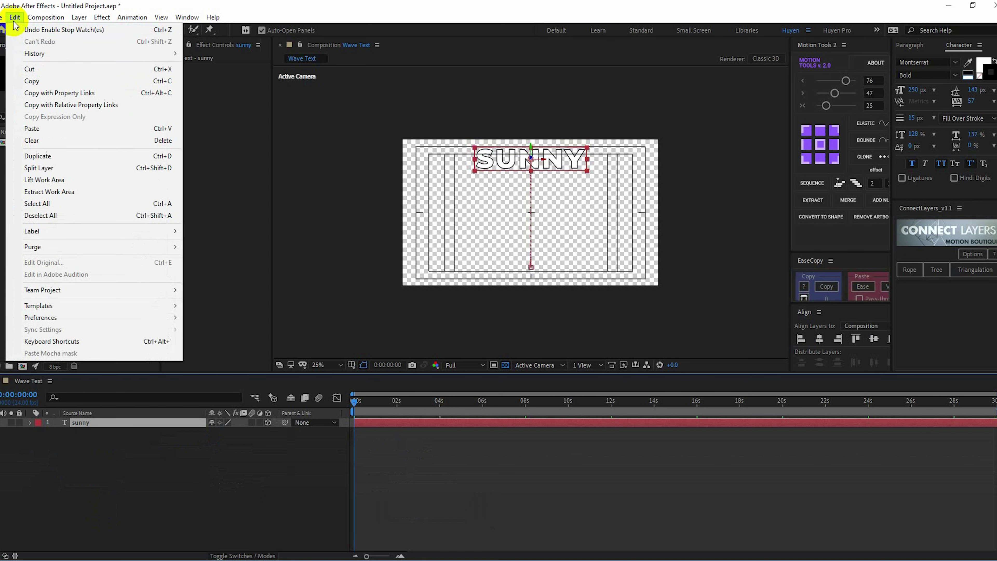
pyautogui.click(37, 156)
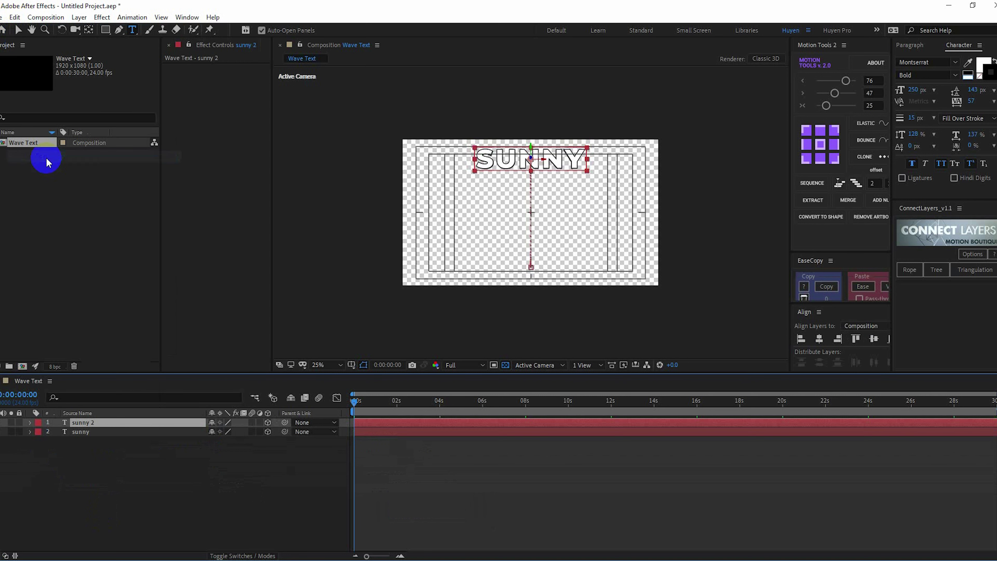
pyautogui.click(31, 426)
pyautogui.click(31, 499)
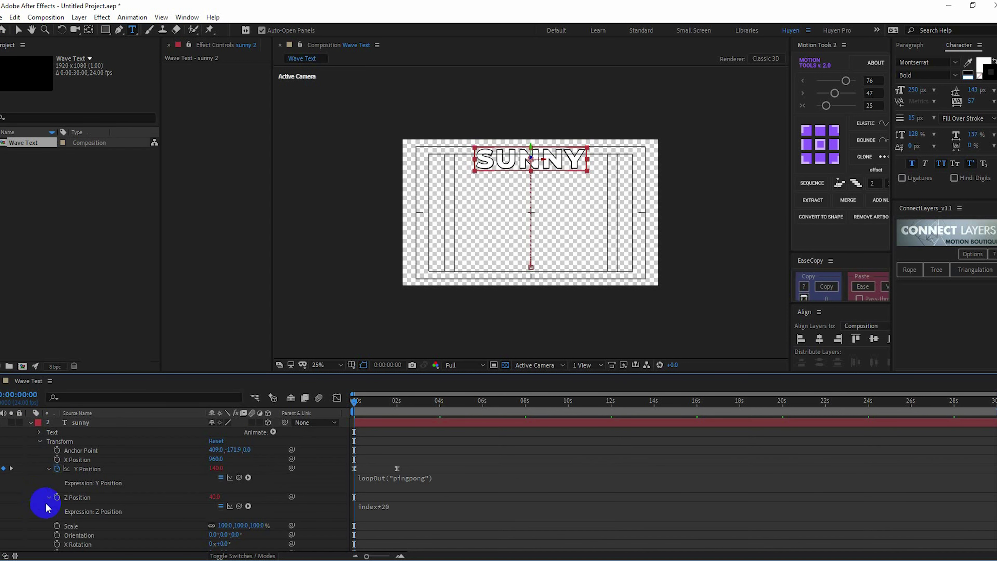
pyautogui.click(39, 441)
pyautogui.click(39, 505)
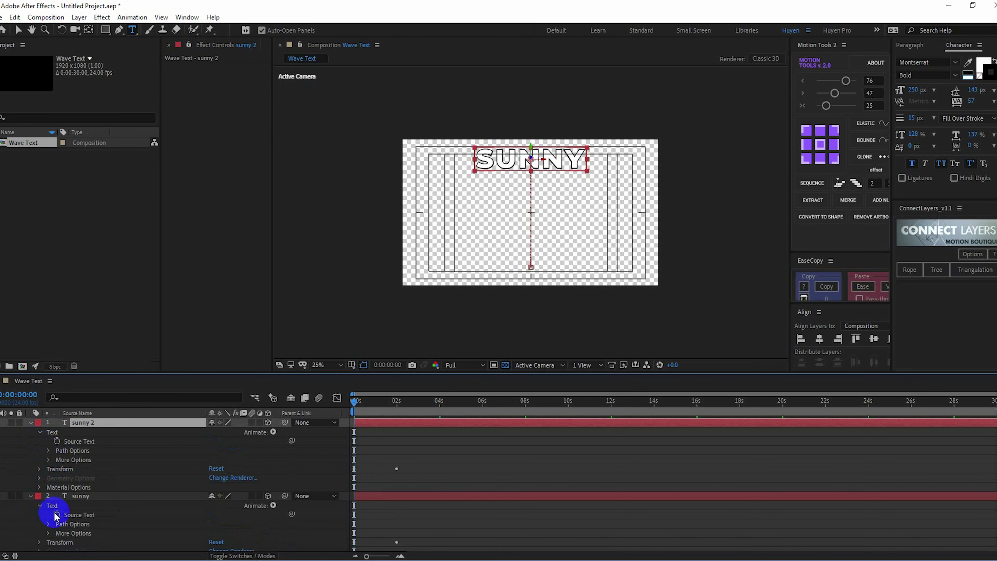
pyautogui.keyDown('alt'); pyautogui.click(57, 514); pyautogui.keyUp('alt')
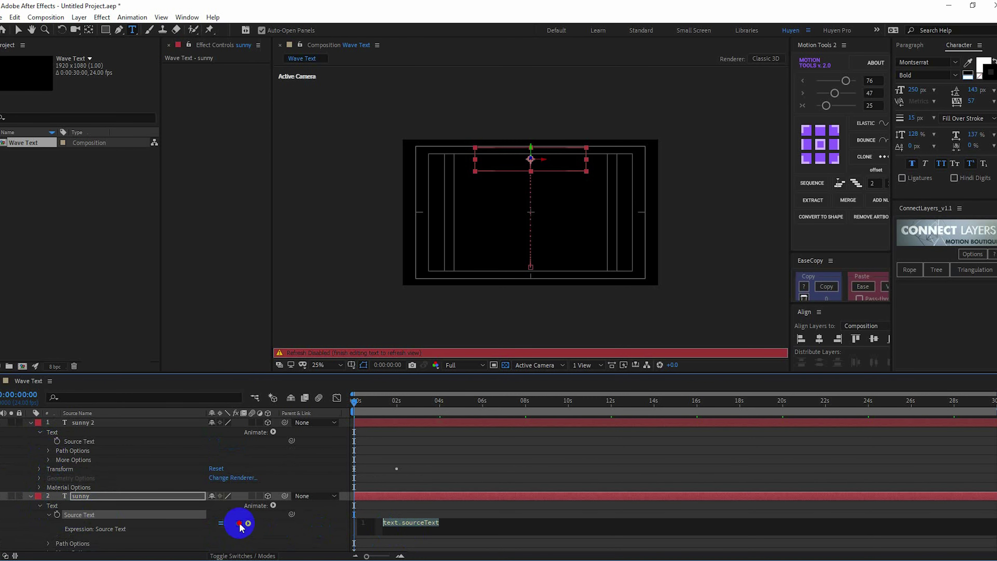
pyautogui.moveTo(239, 523); pyautogui.dragTo(100, 441)
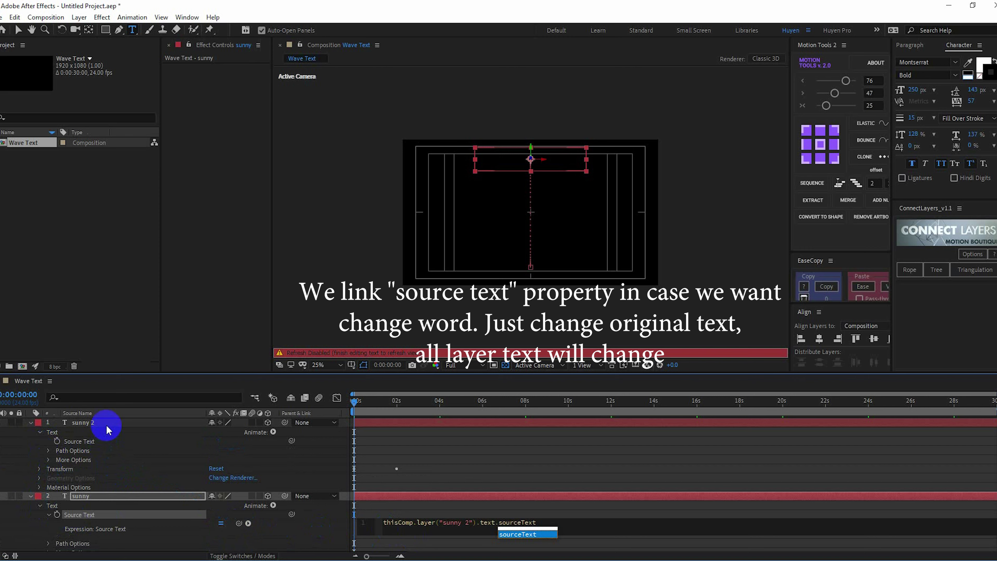
pyautogui.press('KP_Enter')
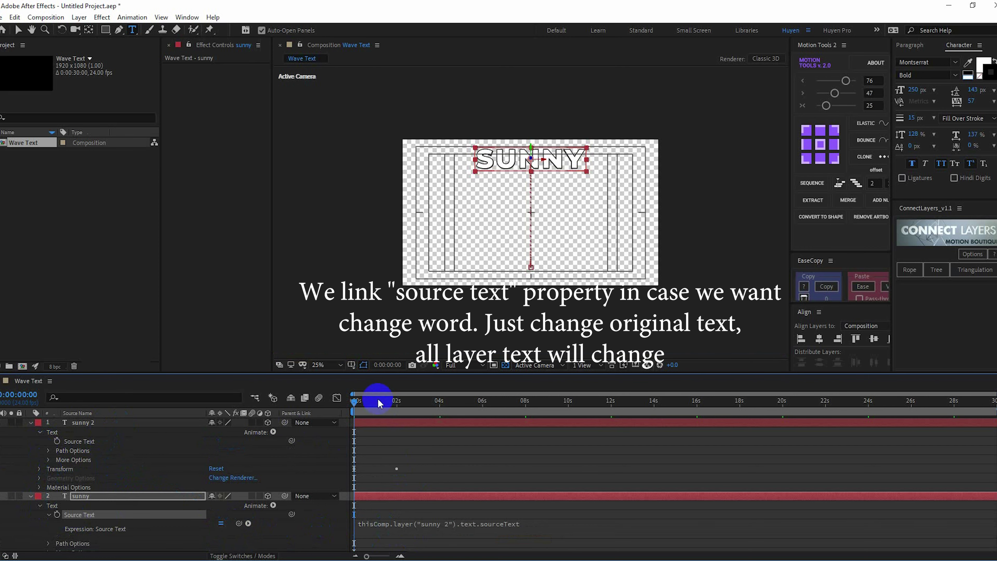
pyautogui.click(39, 505)
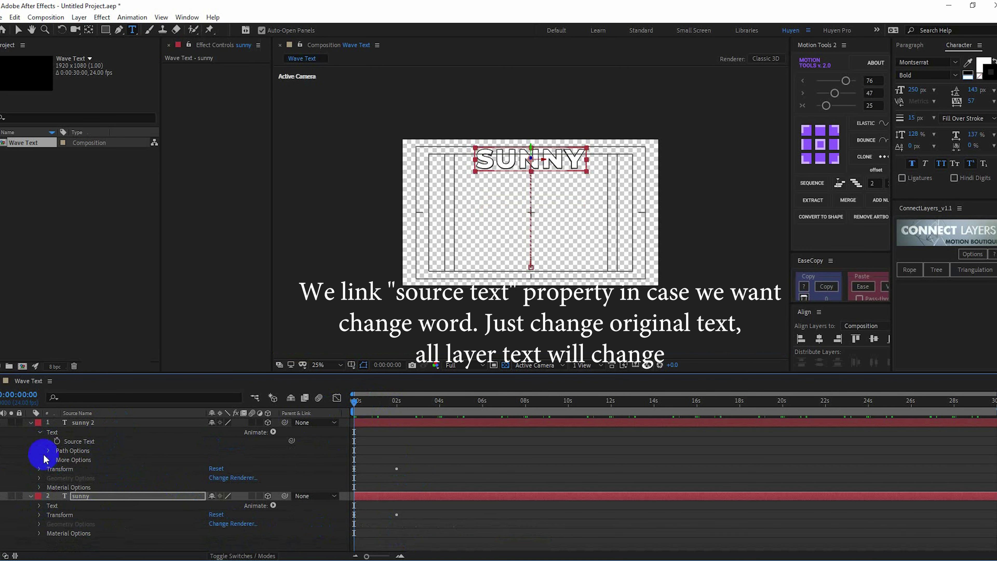
# Collapse the layers and rename the top text layer to 'sunny original'
pyautogui.click(39, 431)
pyautogui.click(31, 422)
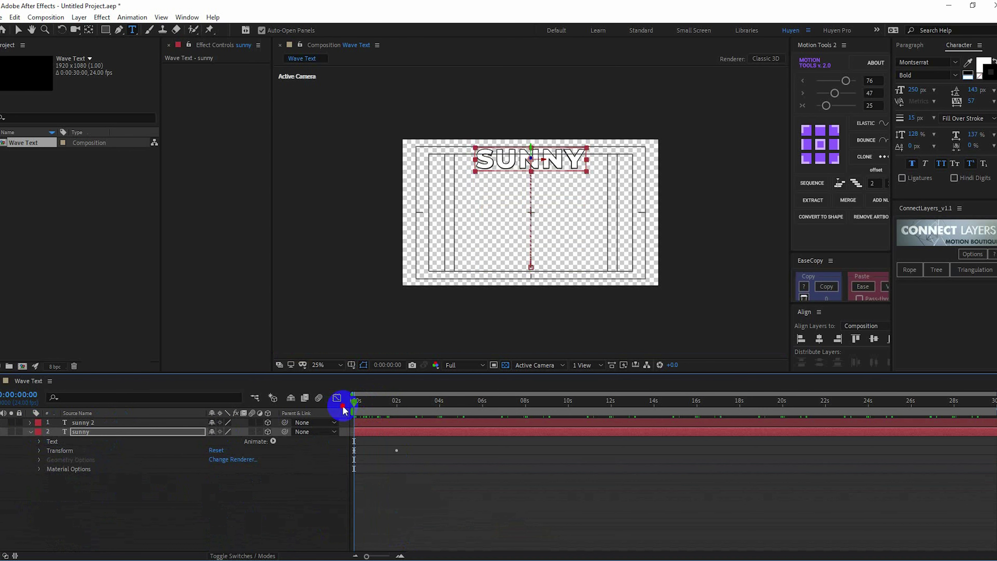
pyautogui.click(31, 431)
pyautogui.click(80, 430)
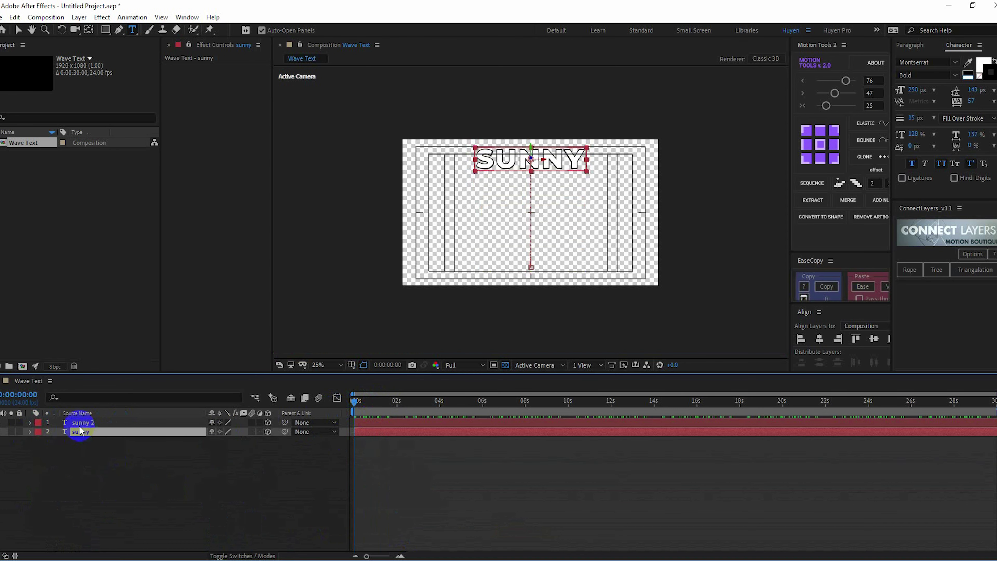
pyautogui.hotkey('ctrl', 'd')
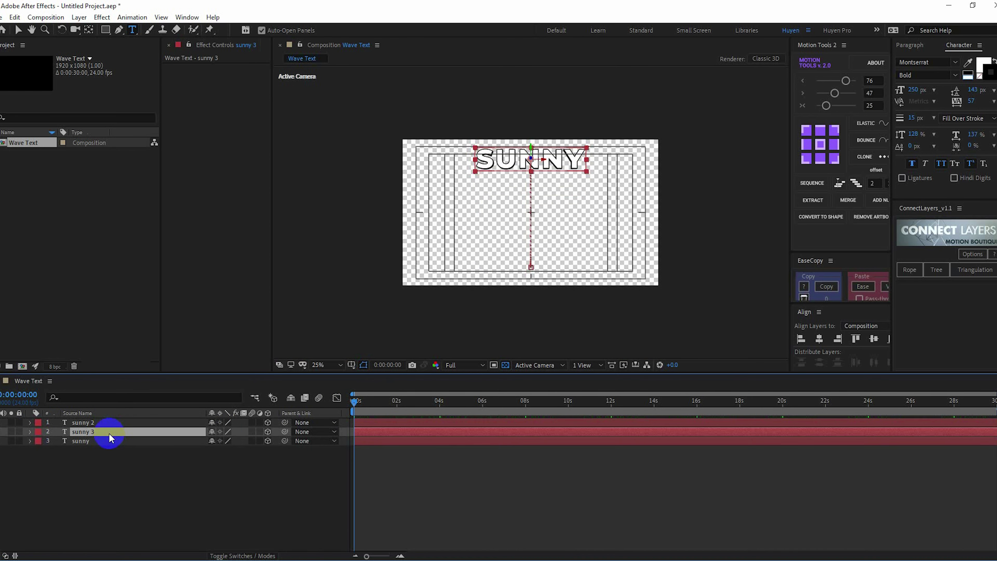
pyautogui.press('Delete')
pyautogui.click(85, 422)
pyautogui.press('Return')
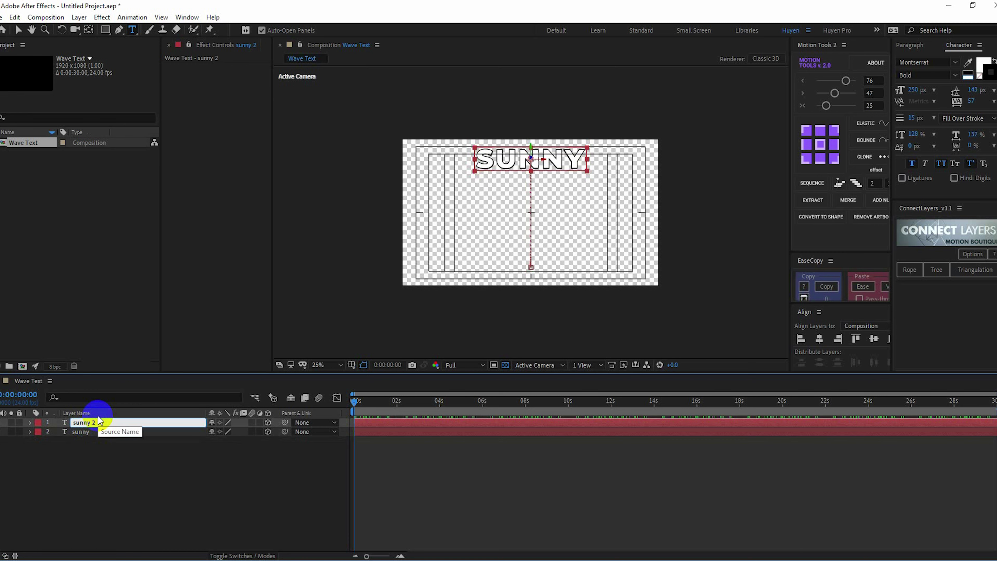
pyautogui.click(135, 468)
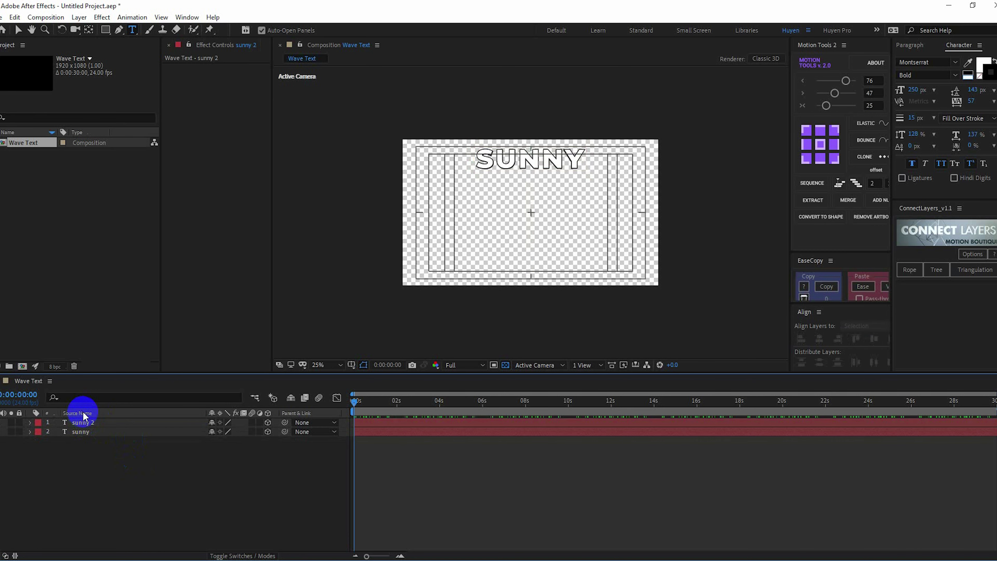
pyautogui.click(89, 421)
pyautogui.press('Return')
pyautogui.press('Right')
pyautogui.press('BackSpace')
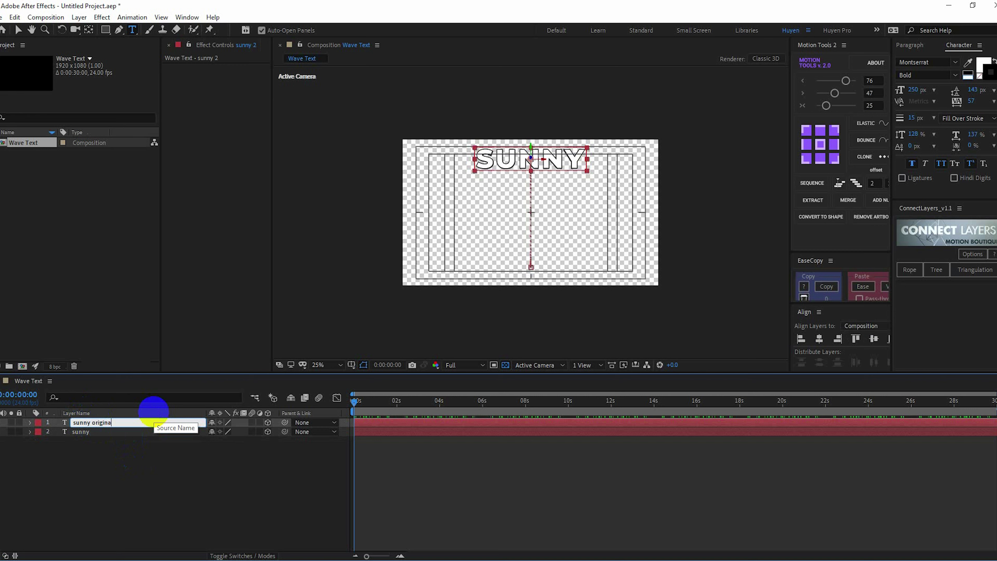
pyautogui.click(128, 471)
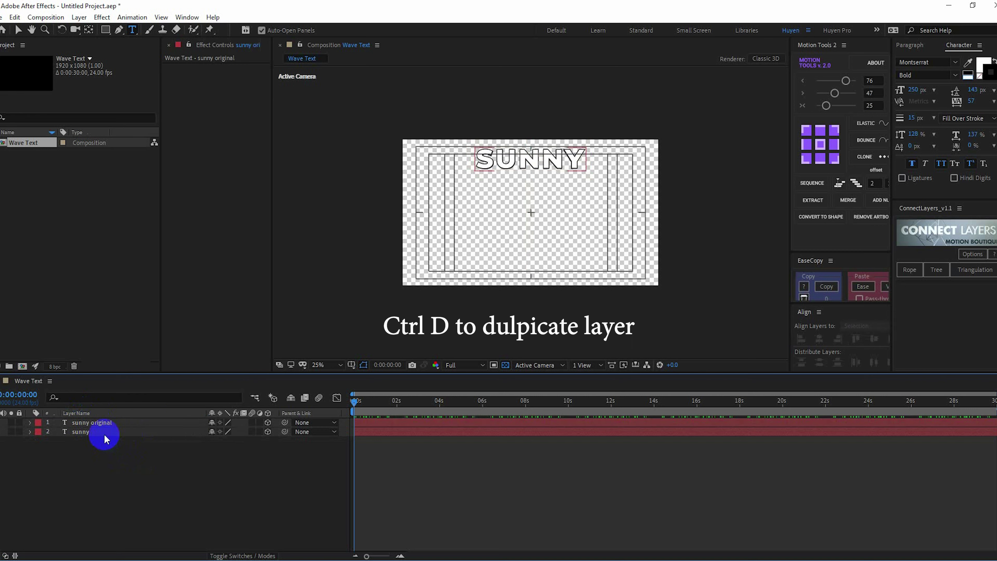
# Duplicate the sunny layer repeatedly, building copies up to sunny 88
pyautogui.click(109, 434)
pyautogui.hotkey('ctrl', 'd')
pyautogui.hotkey('ctrl', 'd')
pyautogui.hotkey('ctrl', 'd')
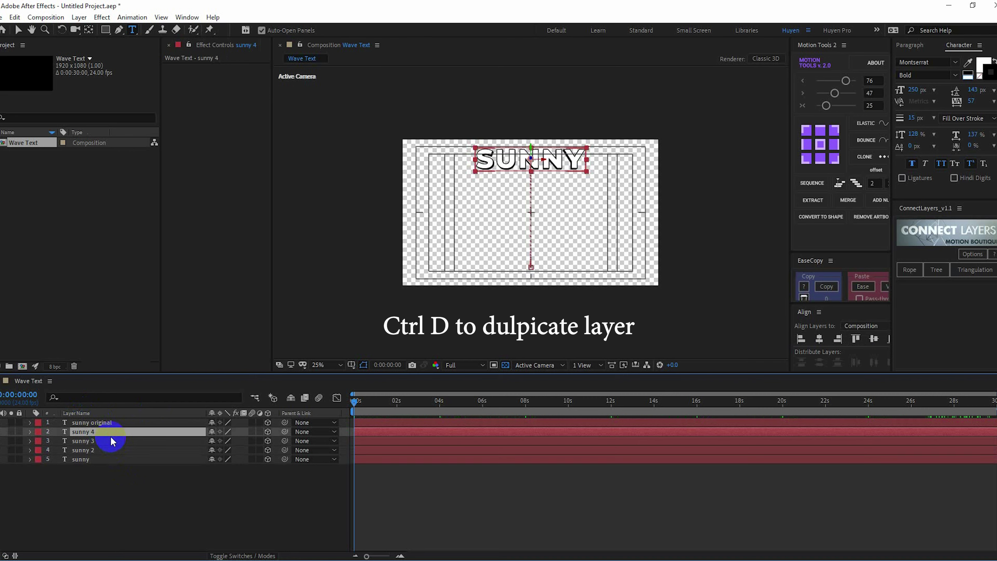
pyautogui.hotkey('ctrl', 'd')
pyautogui.hotkey('ctrl', 'd')
pyautogui.hotkey('ctrl', 'd')
pyautogui.hotkey('ctrl', 'd')
pyautogui.hotkey('ctrl', 'd')
pyautogui.hotkey('ctrl', 'd')
pyautogui.hotkey('ctrl', 'd')
pyautogui.hotkey('ctrl', 'd')
pyautogui.hotkey('ctrl', 'd')
pyautogui.hotkey('ctrl', 'd')
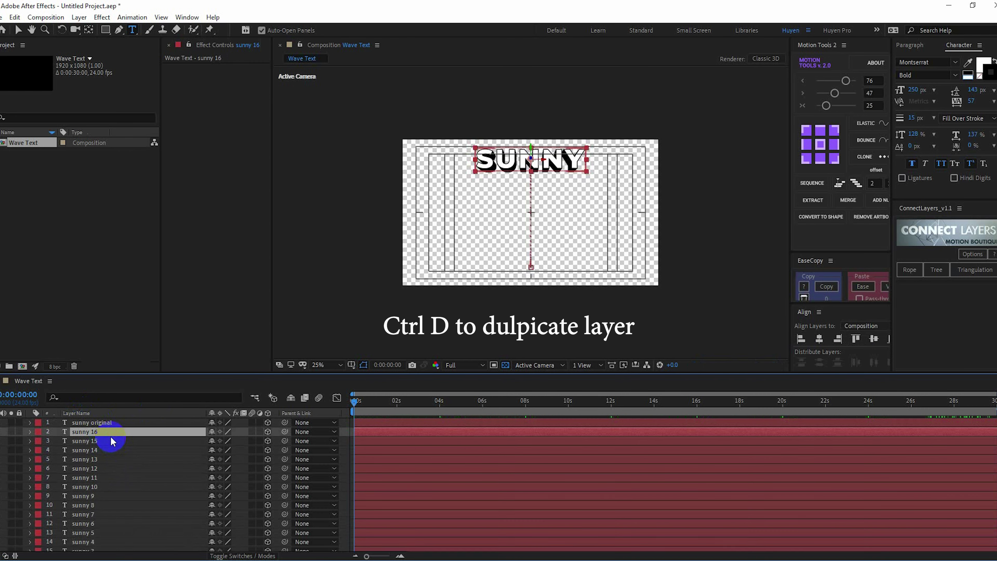
pyautogui.hotkey('ctrl', 'd')
pyautogui.hotkey('ctrl', 'd')
pyautogui.hotkey('ctrl', 'd')
pyautogui.hotkey('ctrl', 'd')
pyautogui.hotkey('ctrl', 'd')
pyautogui.hotkey('ctrl', 'd')
pyautogui.hotkey('ctrl', 'd')
pyautogui.hotkey('ctrl', 'd')
pyautogui.hotkey('ctrl', 'd')
pyautogui.hotkey('ctrl', 'd')
pyautogui.hotkey('ctrl', 'd')
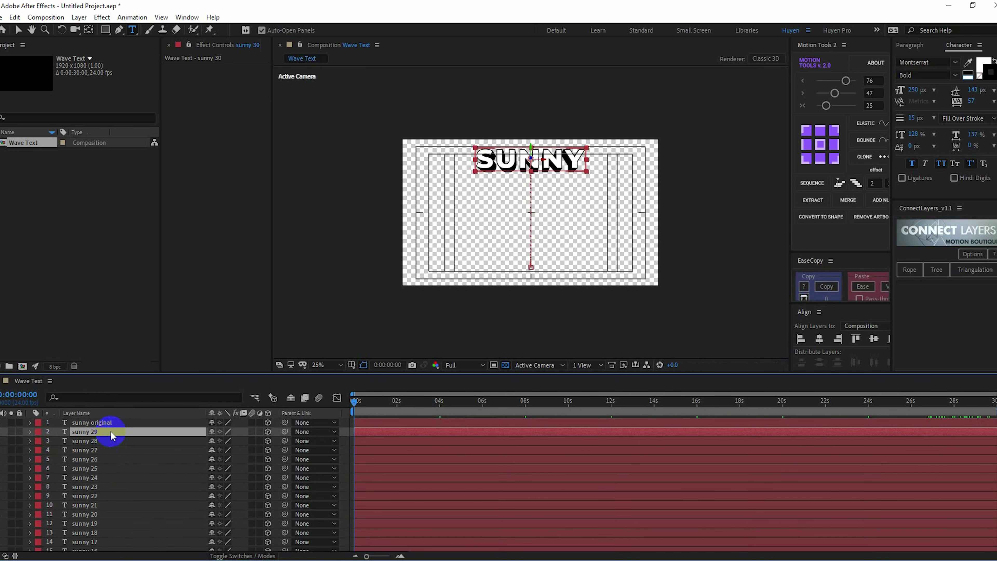
pyautogui.hotkey('ctrl', 'd')
pyautogui.hotkey('ctrl', 'd')
pyautogui.hotkey('ctrl', 'd')
pyautogui.hotkey('ctrl', 'd')
pyautogui.hotkey('ctrl', 'd')
pyautogui.hotkey('ctrl', 'd')
pyautogui.hotkey('ctrl', 'd')
pyautogui.hotkey('ctrl', 'd')
pyautogui.hotkey('ctrl', 'd')
pyautogui.hotkey('ctrl', 'd')
pyautogui.hotkey('ctrl', 'd')
pyautogui.hotkey('ctrl', 'd')
pyautogui.hotkey('ctrl', 'd')
pyautogui.hotkey('ctrl', 'd')
pyautogui.hotkey('ctrl', 'd')
pyautogui.hotkey('ctrl', 'd')
pyautogui.hotkey('ctrl', 'd')
pyautogui.hotkey('ctrl', 'd')
pyautogui.hotkey('ctrl', 'd')
pyautogui.hotkey('ctrl', 'd')
pyautogui.hotkey('ctrl', 'd')
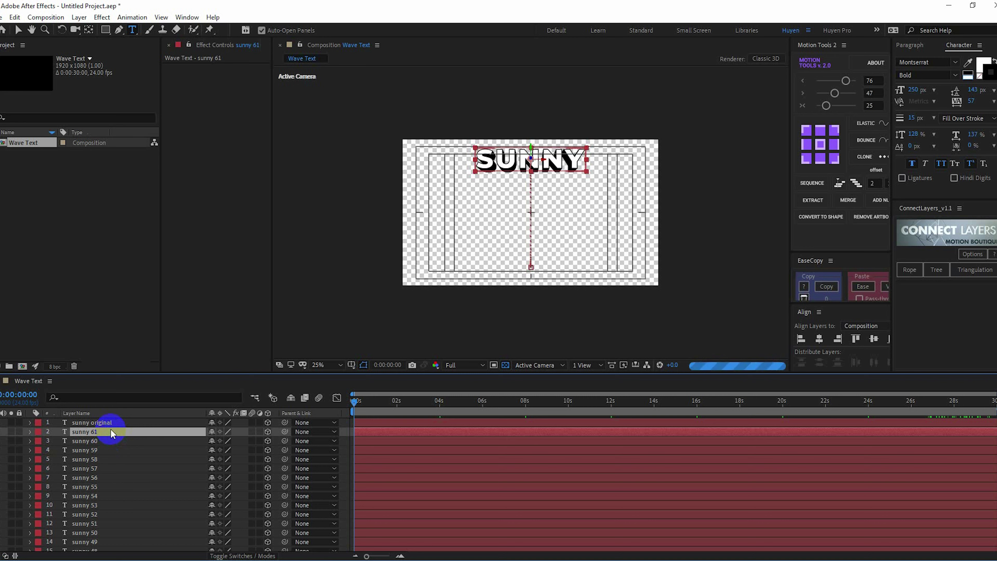
pyautogui.hotkey('ctrl', 'd')
pyautogui.hotkey('ctrl', 'd')
pyautogui.hotkey('ctrl', 'd')
pyautogui.hotkey('ctrl', 'd')
pyautogui.hotkey('ctrl', 'd')
pyautogui.hotkey('ctrl', 'd')
pyautogui.hotkey('ctrl', 'd')
pyautogui.hotkey('ctrl', 'd')
pyautogui.hotkey('ctrl', 'd')
pyautogui.hotkey('ctrl', 'd')
pyautogui.hotkey('ctrl', 'd')
pyautogui.hotkey('ctrl', 'd')
pyautogui.hotkey('ctrl', 'd')
pyautogui.hotkey('ctrl', 'd')
pyautogui.hotkey('ctrl', 'd')
pyautogui.hotkey('ctrl', 'd')
pyautogui.hotkey('ctrl', 'd')
pyautogui.hotkey('ctrl', 'd')
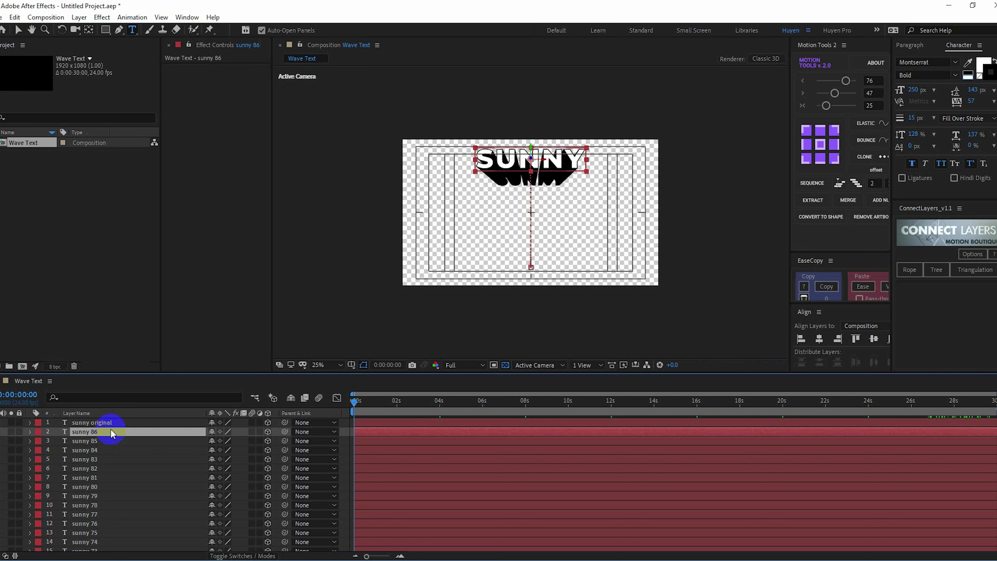
pyautogui.hotkey('ctrl', 'd')
pyautogui.hotkey('ctrl', 'd')
pyautogui.hotkey('ctrl', 'd')
# Select every other layer, from sunny original down through sunny 3 to the bottom layer
pyautogui.click(99, 423)
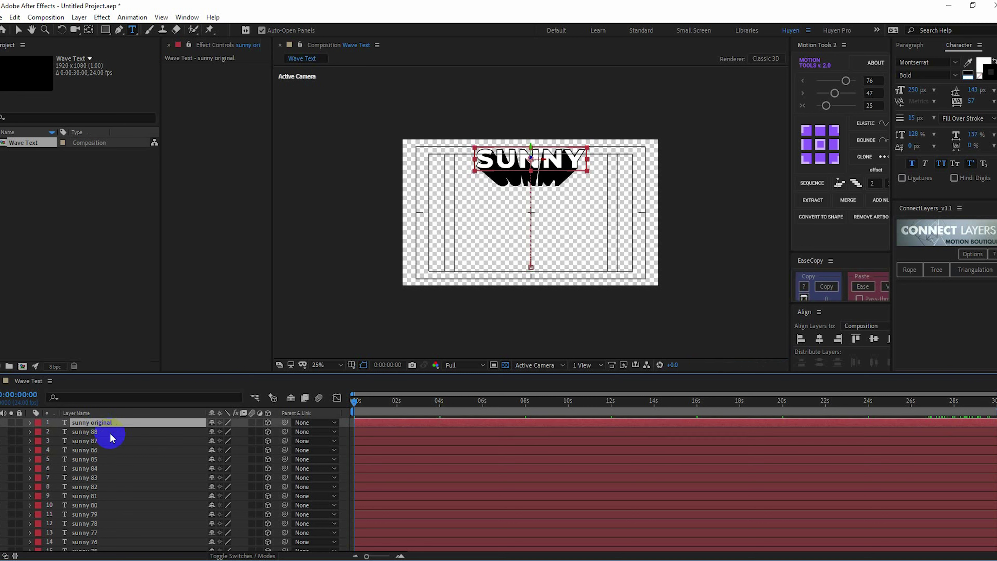
pyautogui.keyDown('ctrl'); pyautogui.click(88, 441); pyautogui.keyUp('ctrl')
pyautogui.keyDown('ctrl'); pyautogui.click(90, 459); pyautogui.keyUp('ctrl')
pyautogui.scroll(-9, 91, 479)
pyautogui.keyDown('ctrl'); pyautogui.click(86, 468); pyautogui.keyUp('ctrl')
pyautogui.keyDown('ctrl'); pyautogui.click(86, 487); pyautogui.keyUp('ctrl')
pyautogui.keyDown('ctrl'); pyautogui.click(86, 505); pyautogui.keyUp('ctrl')
pyautogui.keyDown('ctrl'); pyautogui.click(93, 523); pyautogui.keyUp('ctrl')
pyautogui.scroll(-3, 94, 497)
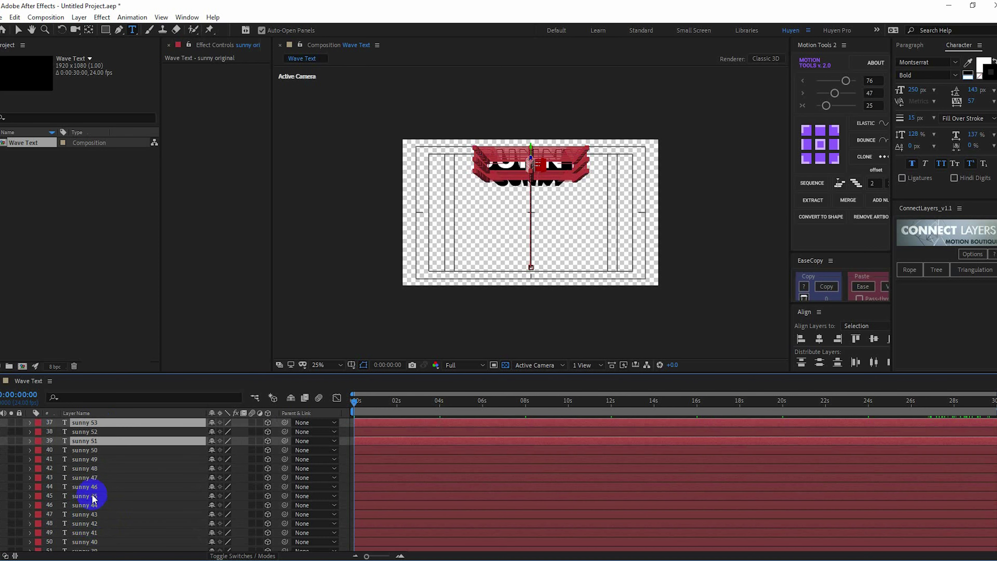
pyautogui.keyDown('ctrl'); pyautogui.click(86, 459); pyautogui.keyUp('ctrl')
pyautogui.keyDown('ctrl'); pyautogui.click(87, 477); pyautogui.keyUp('ctrl')
pyautogui.keyDown('ctrl'); pyautogui.click(87, 496); pyautogui.keyUp('ctrl')
pyautogui.keyDown('ctrl'); pyautogui.click(85, 513); pyautogui.keyUp('ctrl')
pyautogui.scroll(-3, 86, 508)
pyautogui.keyDown('ctrl'); pyautogui.click(84, 478); pyautogui.keyUp('ctrl')
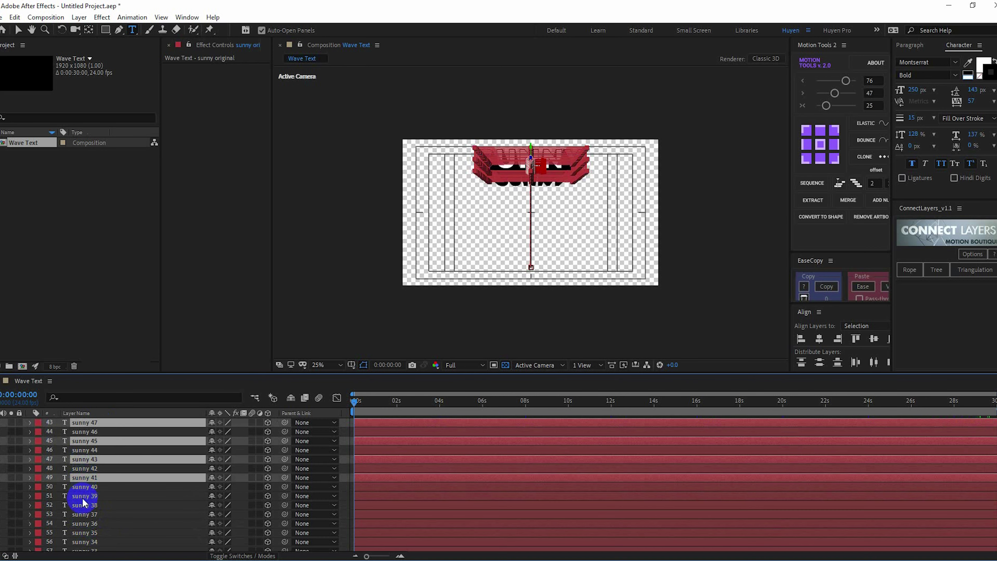
pyautogui.keyDown('ctrl'); pyautogui.click(84, 496); pyautogui.keyUp('ctrl')
pyautogui.keyDown('ctrl'); pyautogui.click(84, 514); pyautogui.keyUp('ctrl')
pyautogui.keyDown('ctrl'); pyautogui.click(84, 532); pyautogui.keyUp('ctrl')
pyautogui.scroll(-3, 85, 533)
pyautogui.keyDown('ctrl'); pyautogui.click(82, 496); pyautogui.keyUp('ctrl')
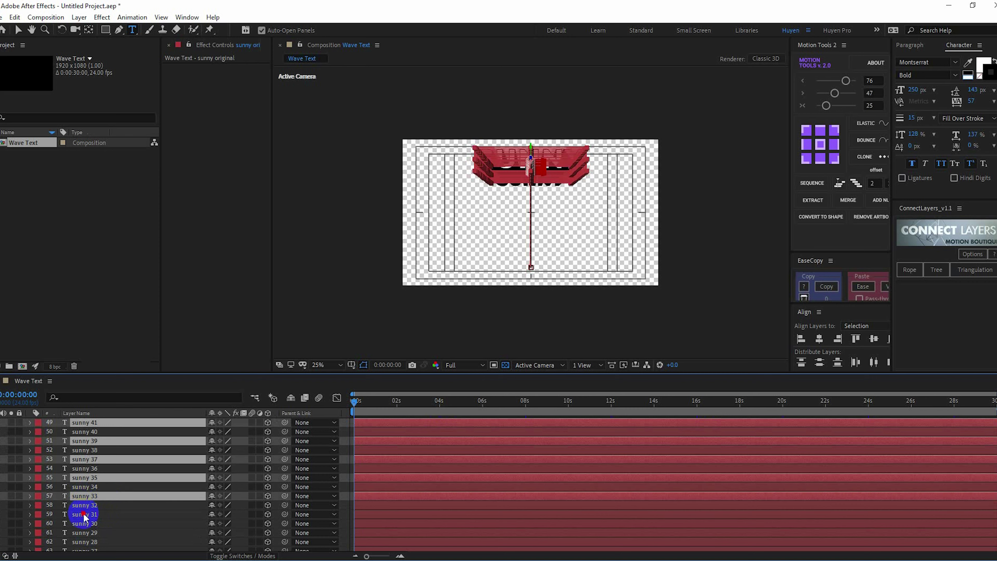
pyautogui.keyDown('ctrl'); pyautogui.click(84, 513); pyautogui.keyUp('ctrl')
pyautogui.keyDown('ctrl'); pyautogui.click(84, 532); pyautogui.keyUp('ctrl')
pyautogui.scroll(-3, 85, 514)
pyautogui.keyDown('ctrl'); pyautogui.click(84, 495); pyautogui.keyUp('ctrl')
pyautogui.keyDown('ctrl'); pyautogui.click(84, 514); pyautogui.keyUp('ctrl')
pyautogui.scroll(-2, 84, 510)
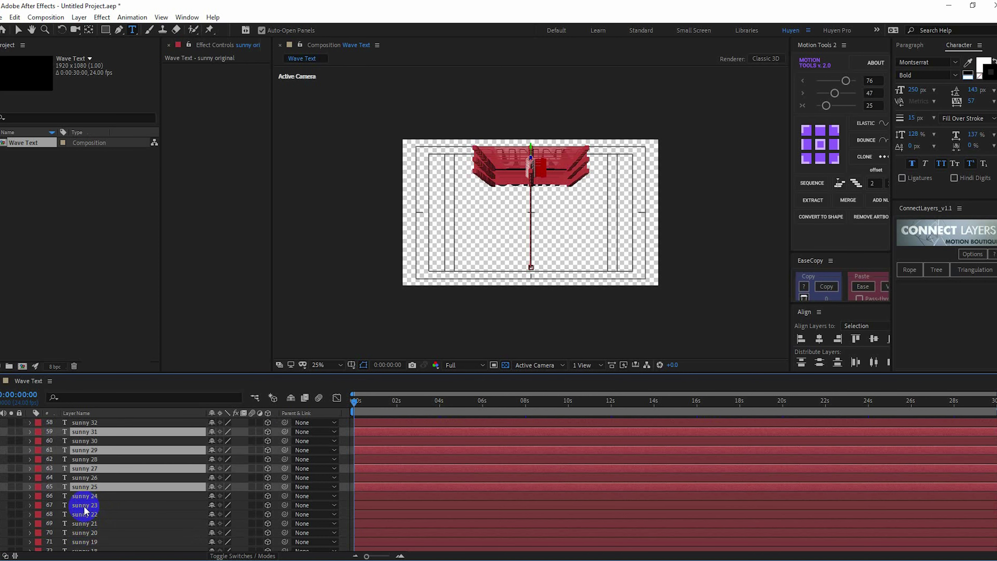
pyautogui.keyDown('ctrl'); pyautogui.click(84, 505); pyautogui.keyUp('ctrl')
pyautogui.keyDown('ctrl'); pyautogui.click(84, 523); pyautogui.keyUp('ctrl')
pyautogui.keyDown('ctrl'); pyautogui.click(84, 542); pyautogui.keyUp('ctrl')
pyautogui.scroll(-3, 84, 538)
pyautogui.keyDown('ctrl'); pyautogui.click(85, 478); pyautogui.keyUp('ctrl')
pyautogui.keyDown('ctrl'); pyautogui.click(85, 495); pyautogui.keyUp('ctrl')
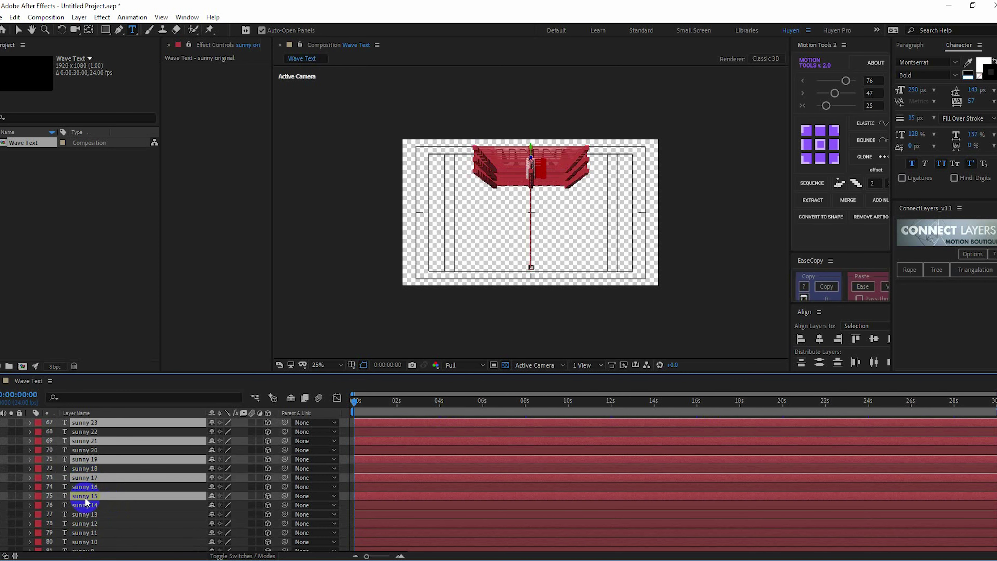
pyautogui.keyDown('ctrl'); pyautogui.click(86, 514); pyautogui.keyUp('ctrl')
pyautogui.scroll(-3, 94, 510)
pyautogui.keyDown('ctrl'); pyautogui.click(87, 477); pyautogui.keyUp('ctrl')
pyautogui.keyDown('ctrl'); pyautogui.click(86, 496); pyautogui.keyUp('ctrl')
pyautogui.keyDown('ctrl'); pyautogui.click(86, 513); pyautogui.keyUp('ctrl')
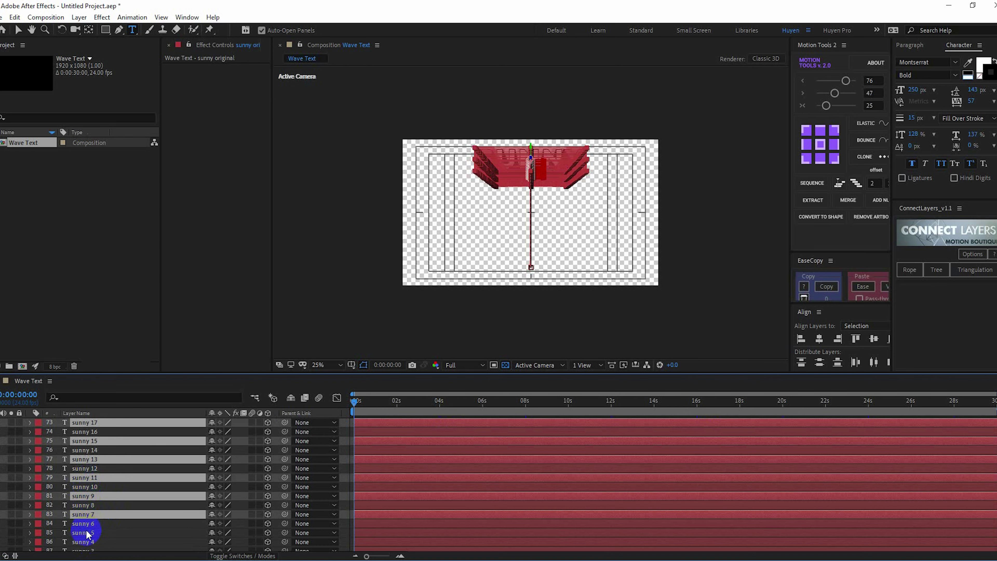
pyautogui.keyDown('ctrl'); pyautogui.click(86, 532); pyautogui.keyUp('ctrl')
pyautogui.scroll(-2, 90, 522)
pyautogui.keyDown('ctrl'); pyautogui.click(86, 528); pyautogui.keyUp('ctrl')
pyautogui.keyDown('ctrl'); pyautogui.click(86, 546); pyautogui.keyUp('ctrl')
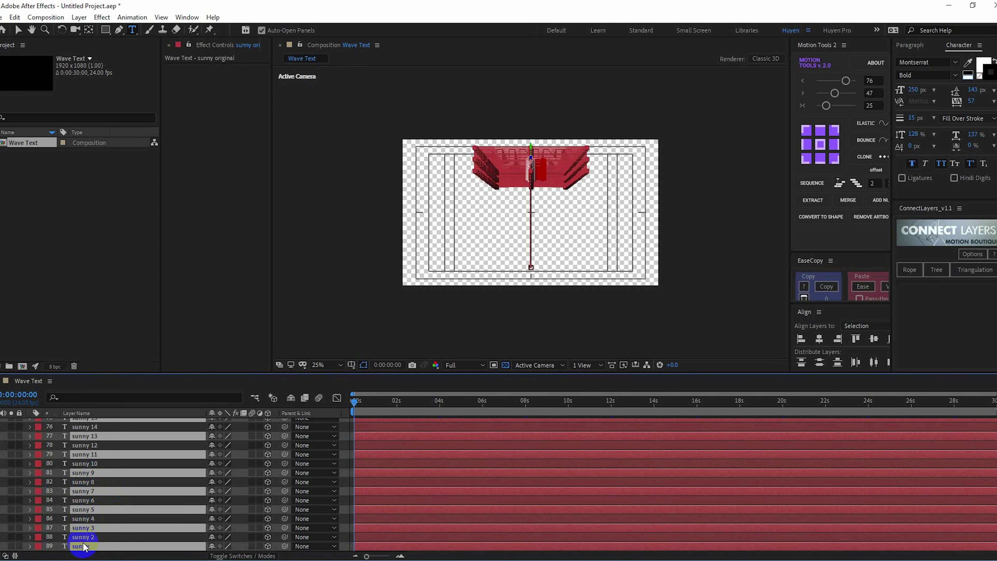
# Set the selected layers' label colour to Green and clear the selection
pyautogui.click(52, 474)
pyautogui.click(96, 352)
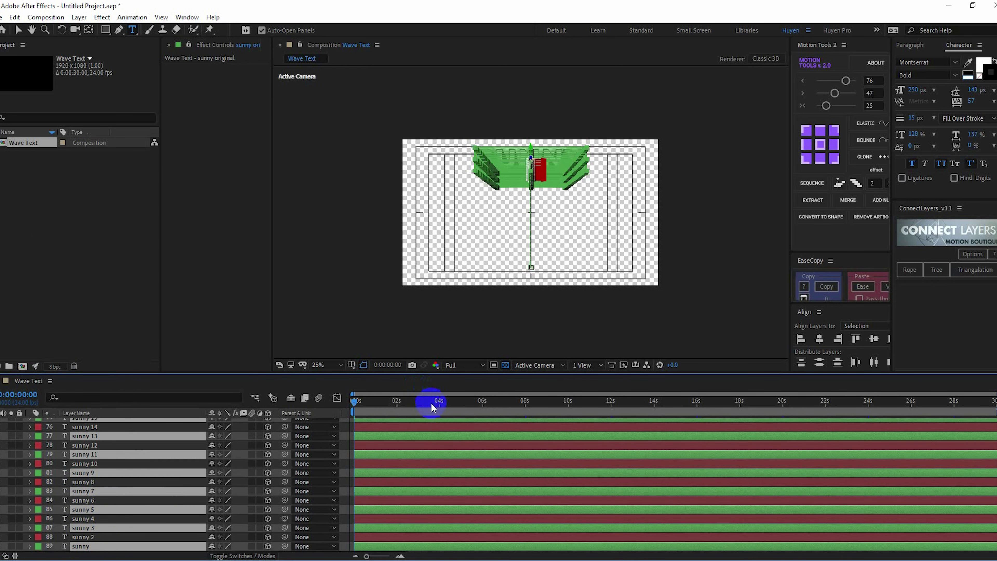
pyautogui.click(418, 431)
pyautogui.click(408, 457)
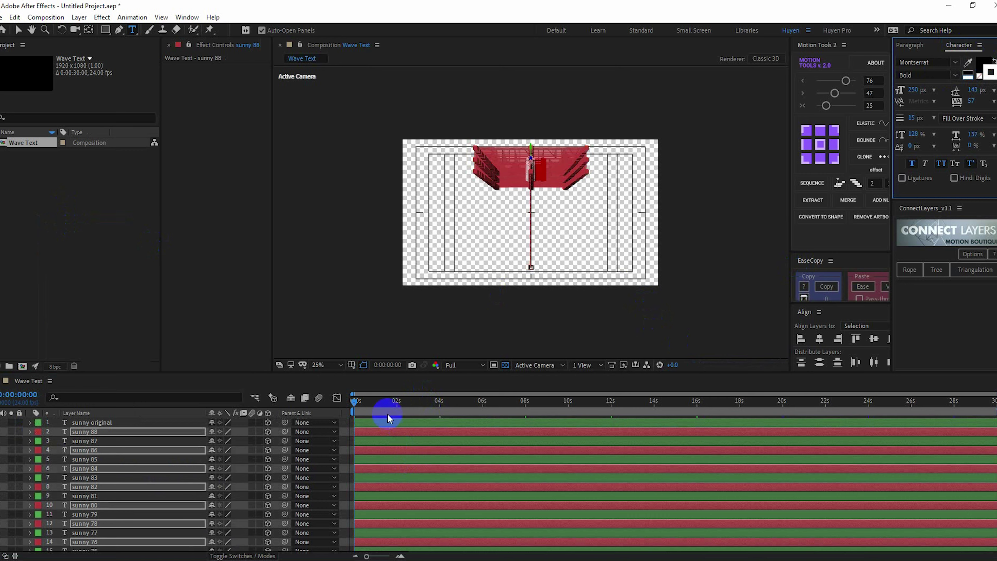
# Zoom the viewer to inspect the stack and step forward one frame
pyautogui.scroll(2, 604, 172)
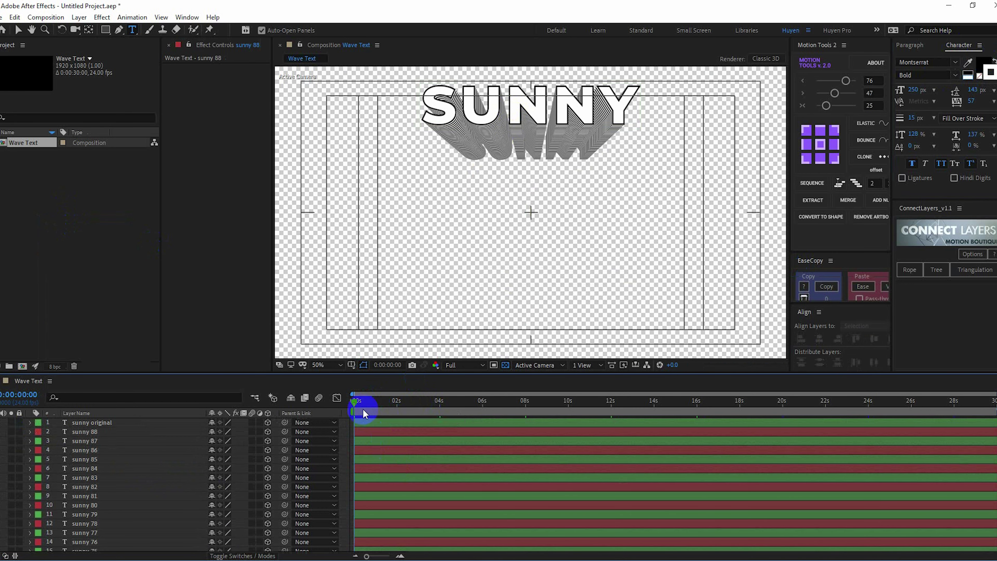
pyautogui.press('pagedown')
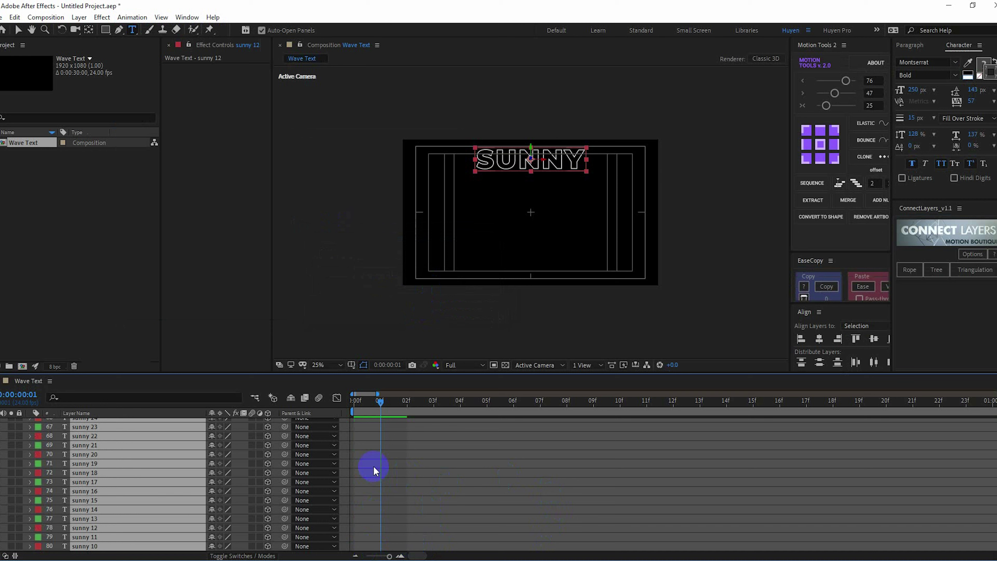
# Extend all sunny layers across the 30-second timeline and shift the staggered bars to start near 0
pyautogui.hotkey('ctrl', 'a')
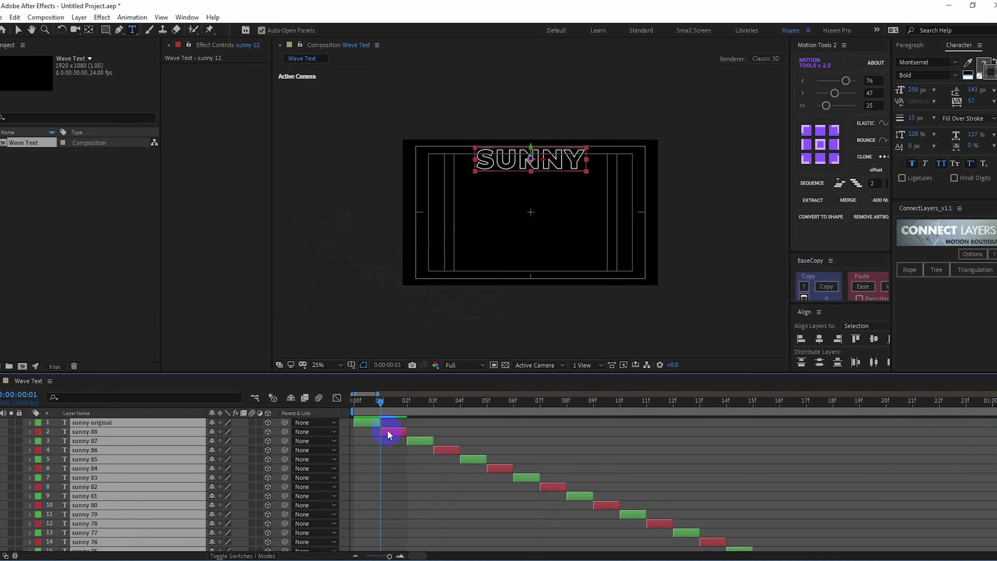
pyautogui.press('-')
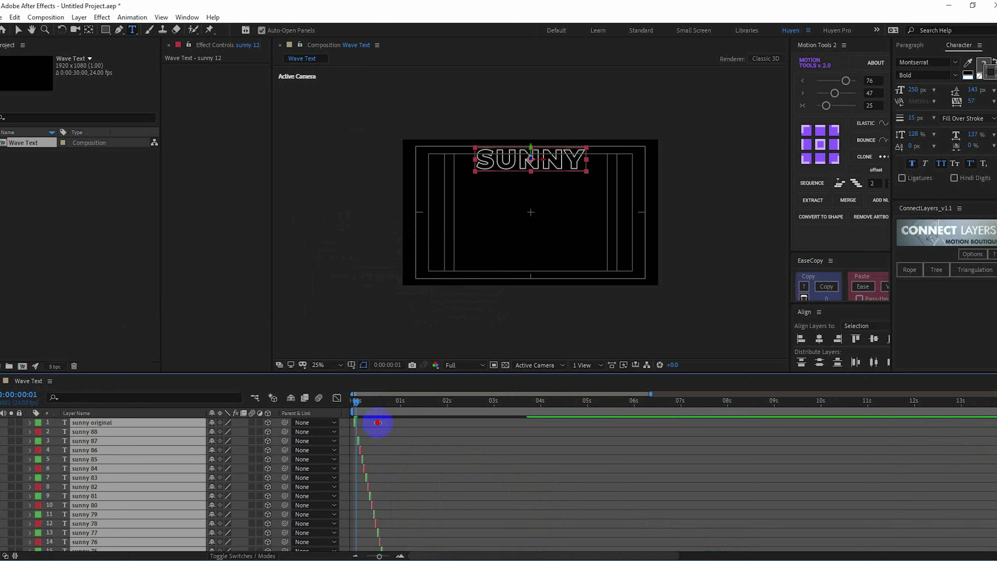
pyautogui.moveTo(393, 440); pyautogui.dragTo(996, 435)
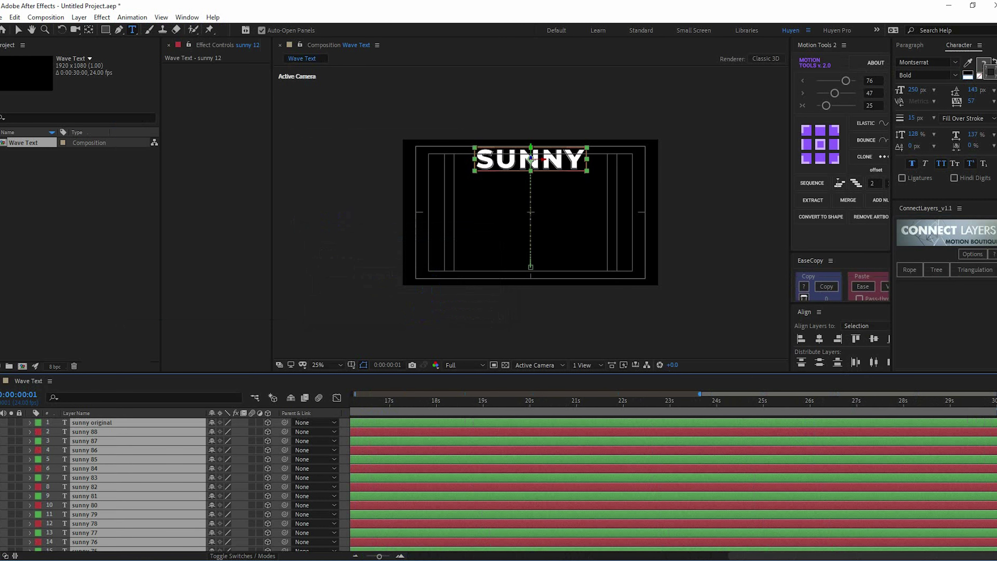
pyautogui.press('-')
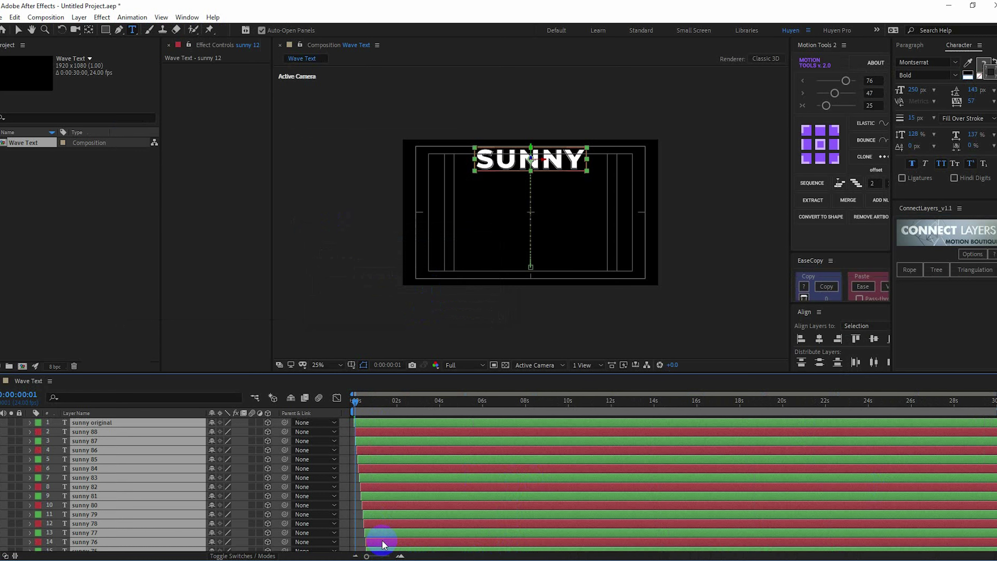
pyautogui.scroll(-5, 421, 499)
pyautogui.scroll(-15, 432, 496)
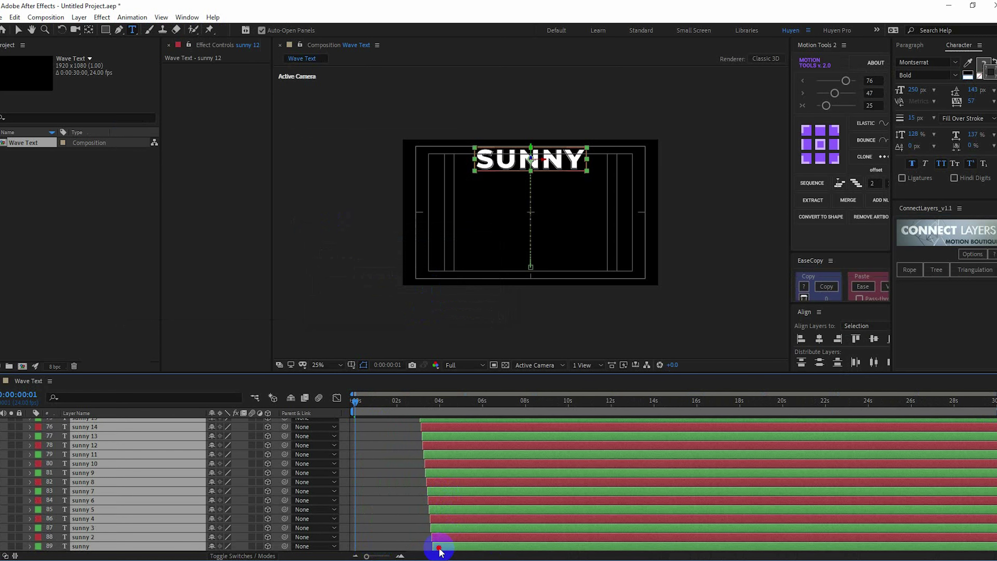
pyautogui.moveTo(439, 546); pyautogui.dragTo(367, 543)
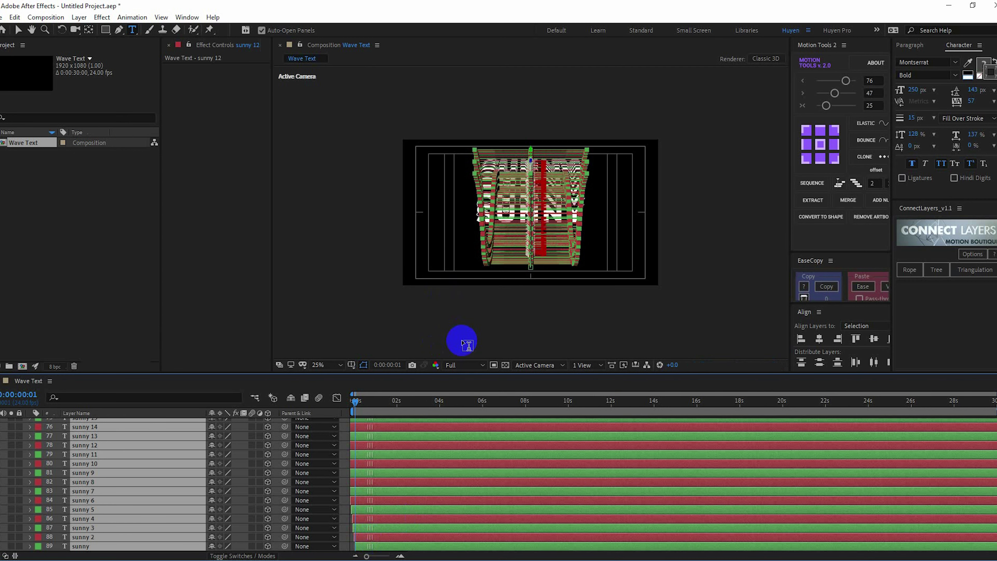
pyautogui.click(413, 378)
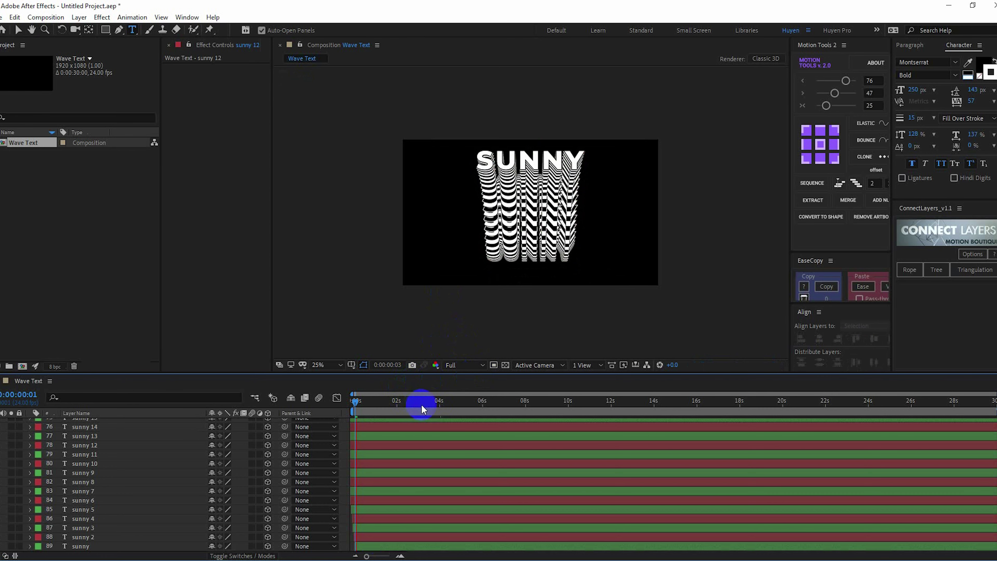
# End the work area at about four seconds and preview the wave at Third resolution
pyautogui.moveTo(408, 408); pyautogui.dragTo(439, 408)
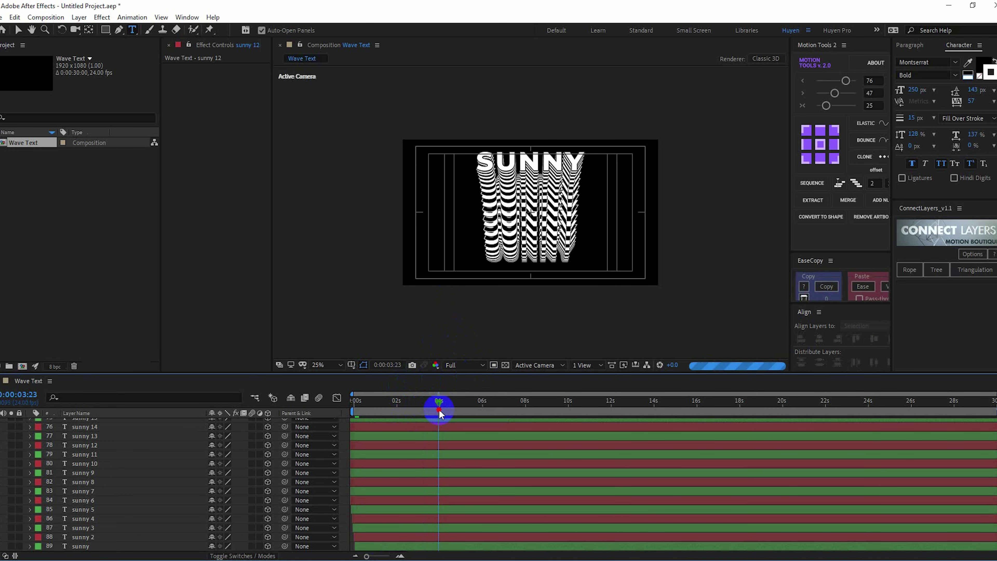
pyautogui.press('n')
pyautogui.click(370, 405)
pyautogui.press('space')
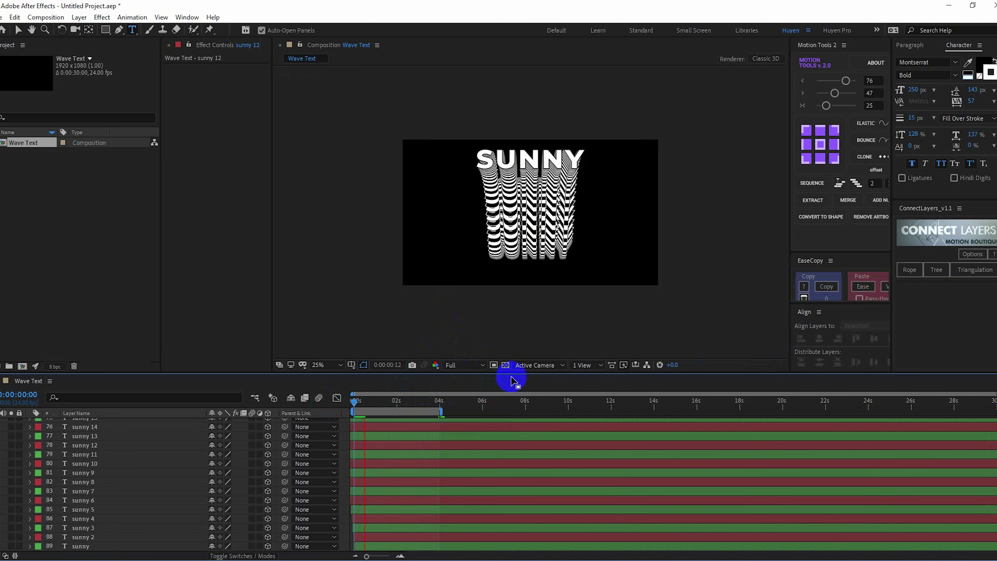
pyautogui.click(452, 366)
pyautogui.click(454, 413)
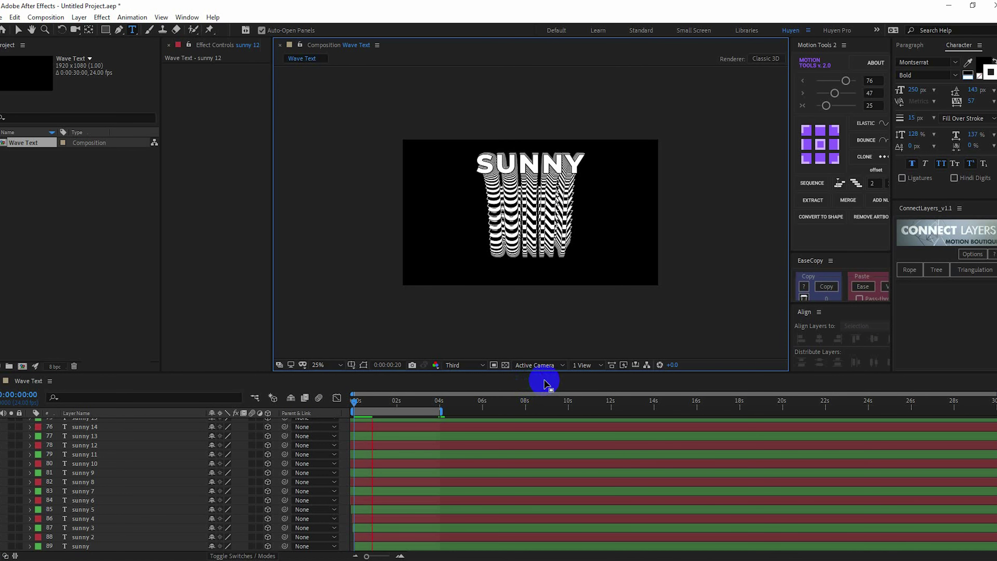
# Replay the wave preview from the start, then begin a new composition named Main
pyautogui.moveTo(375, 396); pyautogui.dragTo(342, 403)
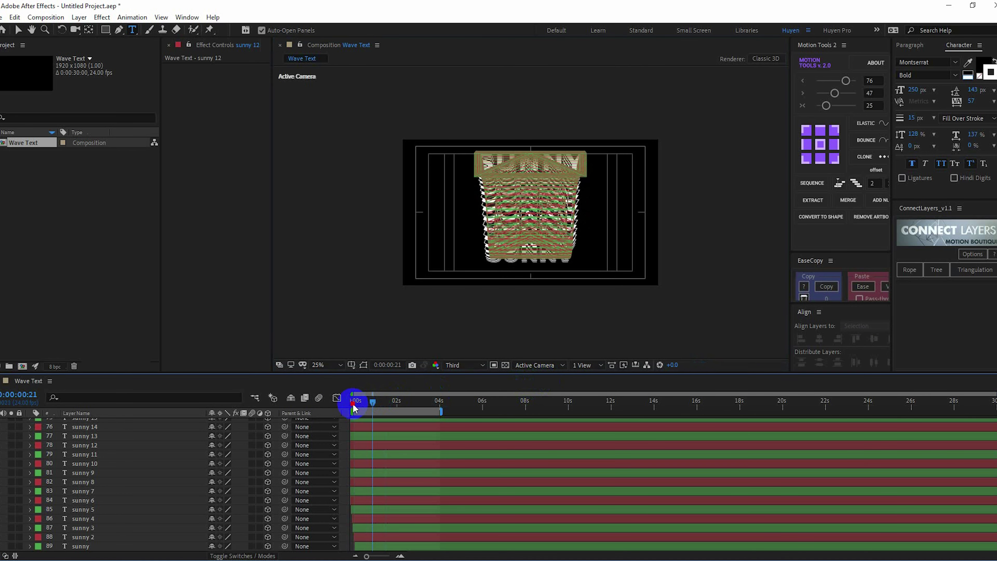
pyautogui.press('space')
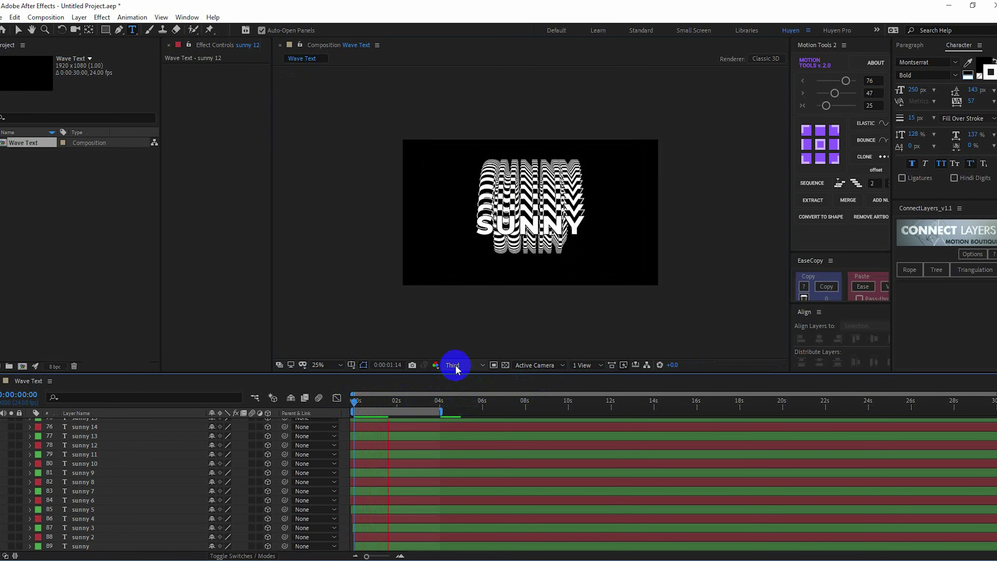
pyautogui.click(371, 404)
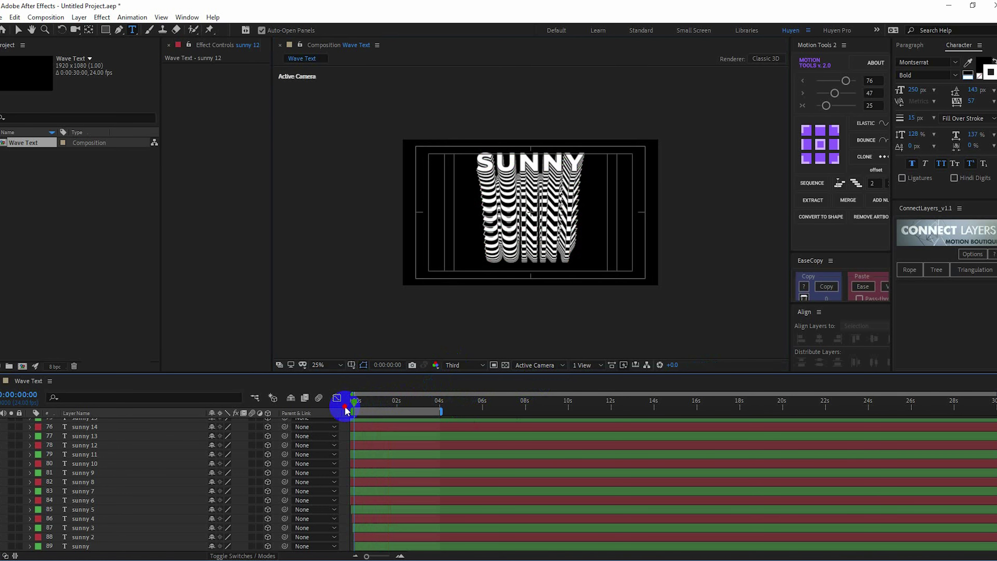
pyautogui.press('space')
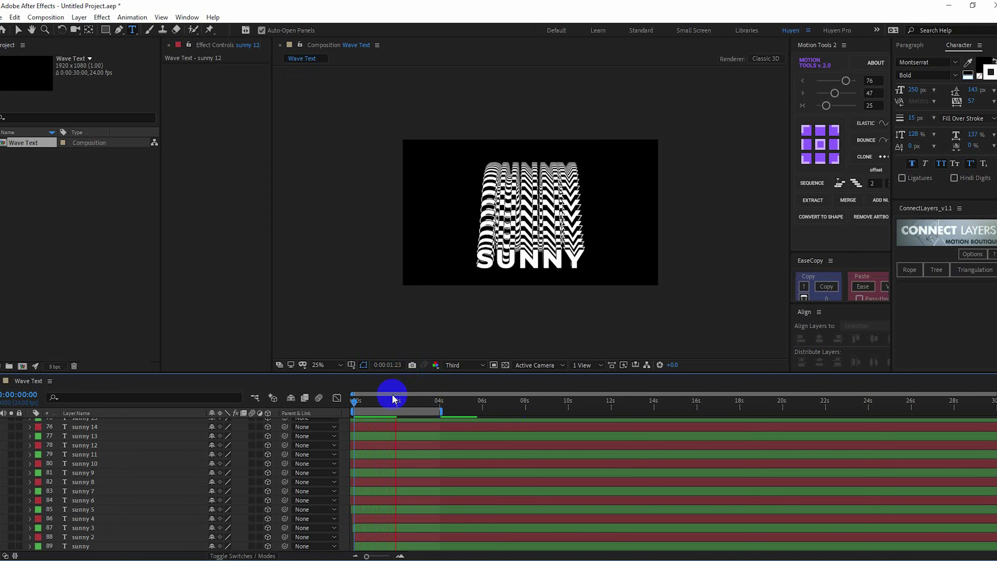
pyautogui.click(357, 403)
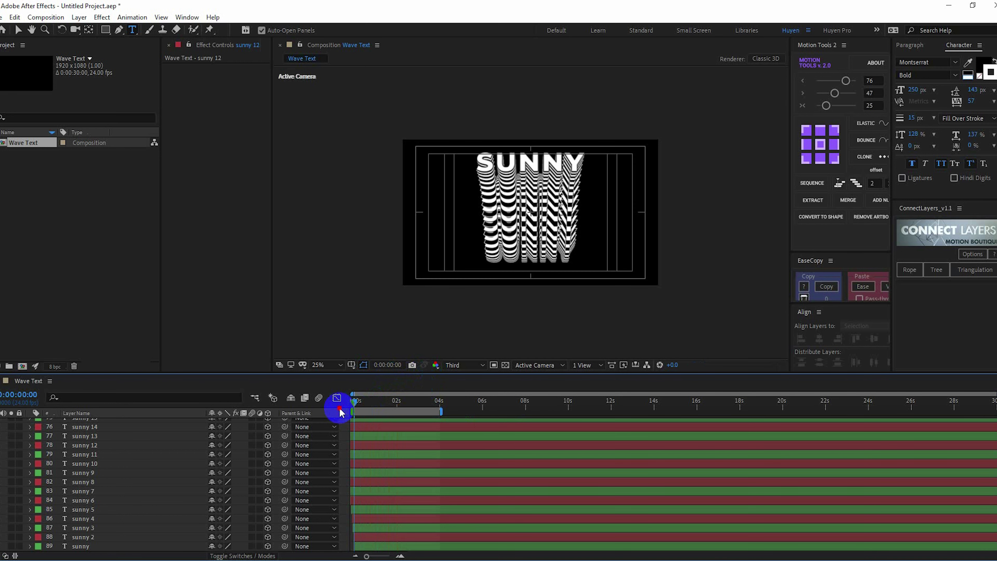
pyautogui.click(167, 290)
pyautogui.click(22, 366)
pyautogui.write('Main')
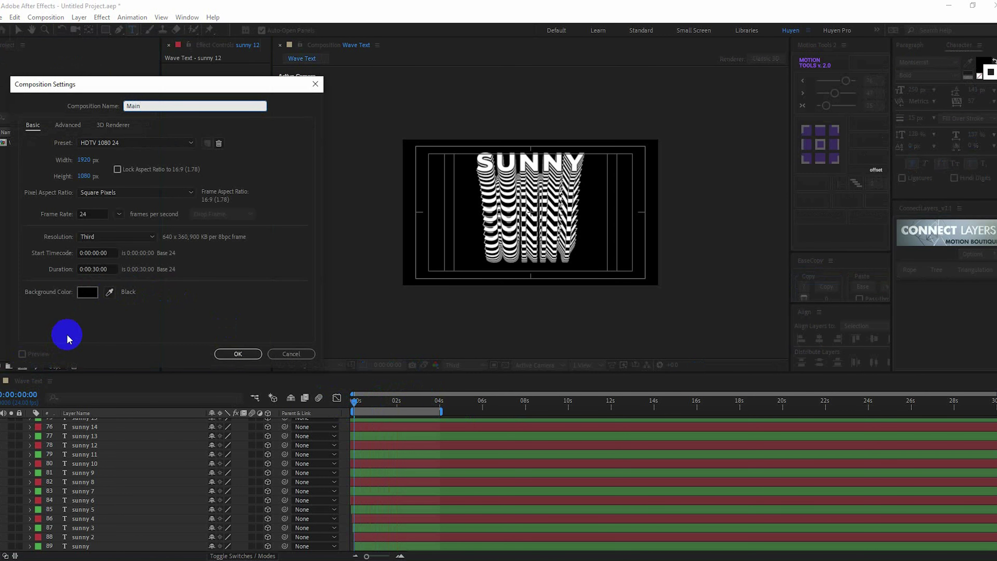
# Confirm the Main comp and nest Wave Text in it as a 3D layer
pyautogui.press('Return')
pyautogui.moveTo(25, 143); pyautogui.dragTo(113, 487)
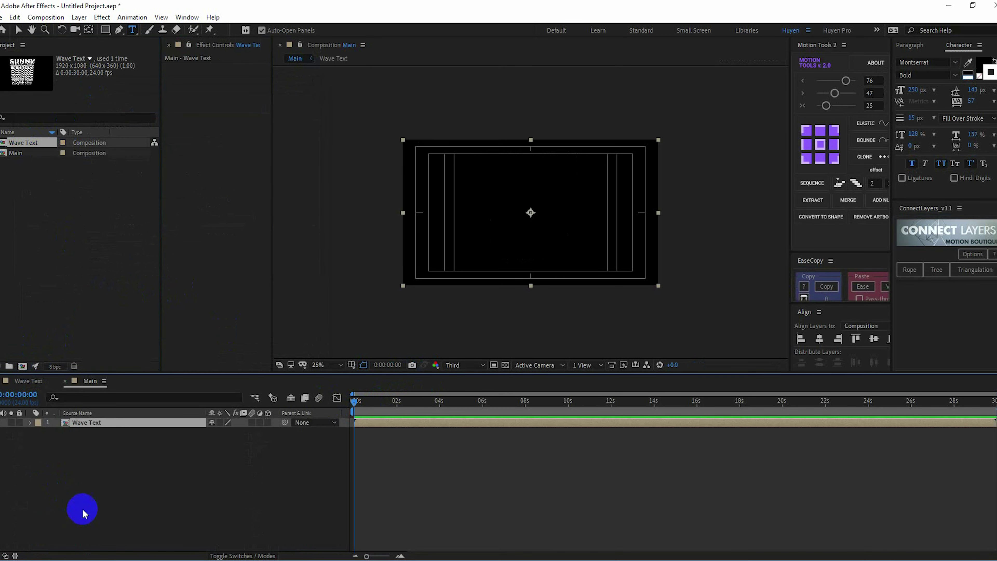
pyautogui.click(268, 422)
# Split the viewer into 2 Views and enable Collapse Transformations on Wave Text
pyautogui.click(586, 365)
pyautogui.click(592, 397)
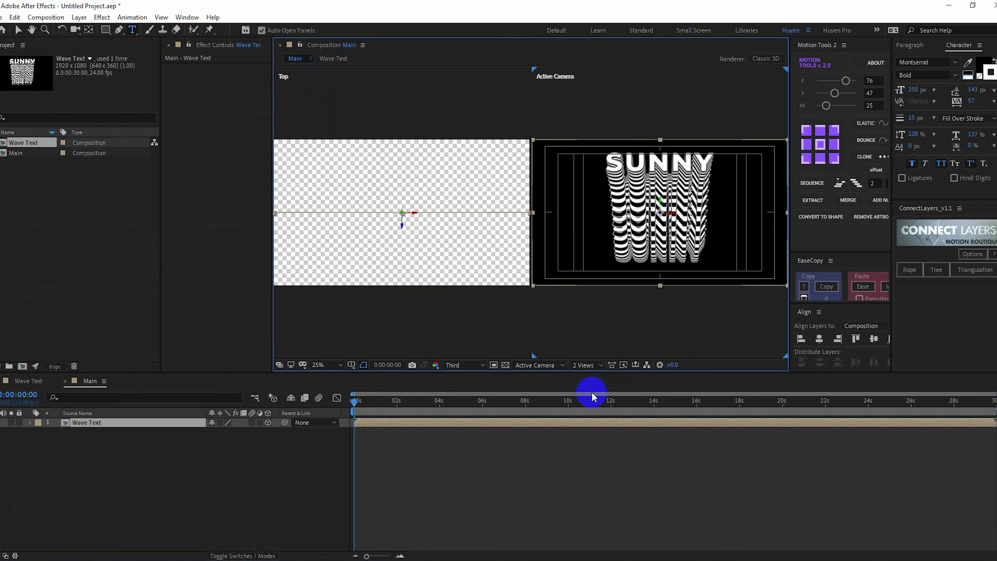
pyautogui.scroll(-3, 434, 314)
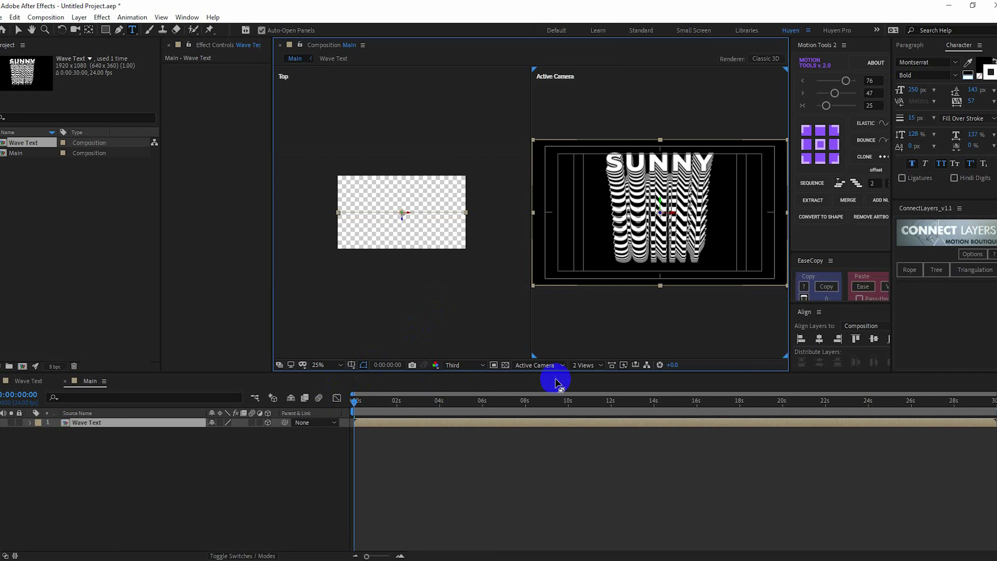
pyautogui.click(220, 422)
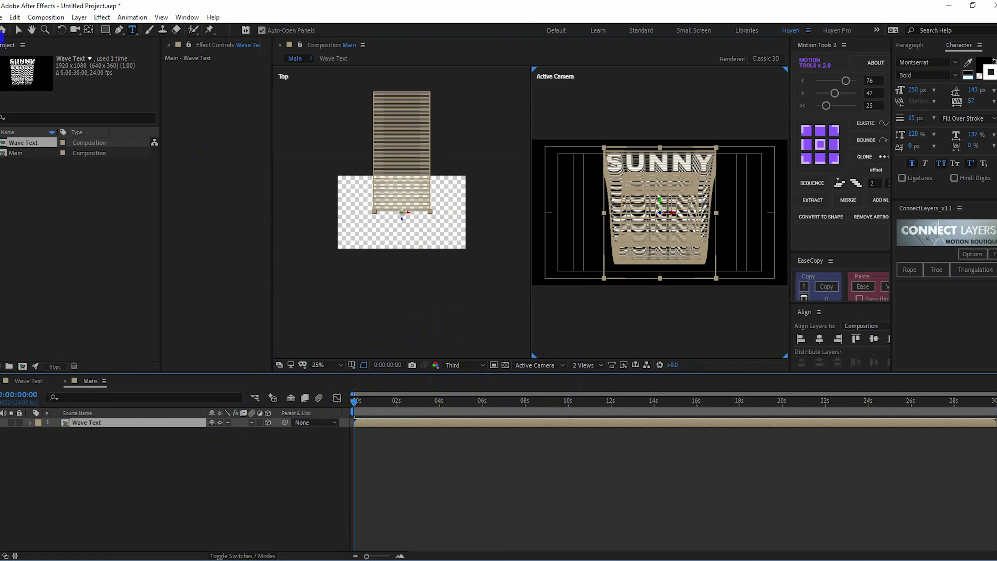
# Set the second viewer to the Left view and move the time to about four seconds
pyautogui.click(18, 30)
pyautogui.click(403, 232)
pyautogui.click(538, 365)
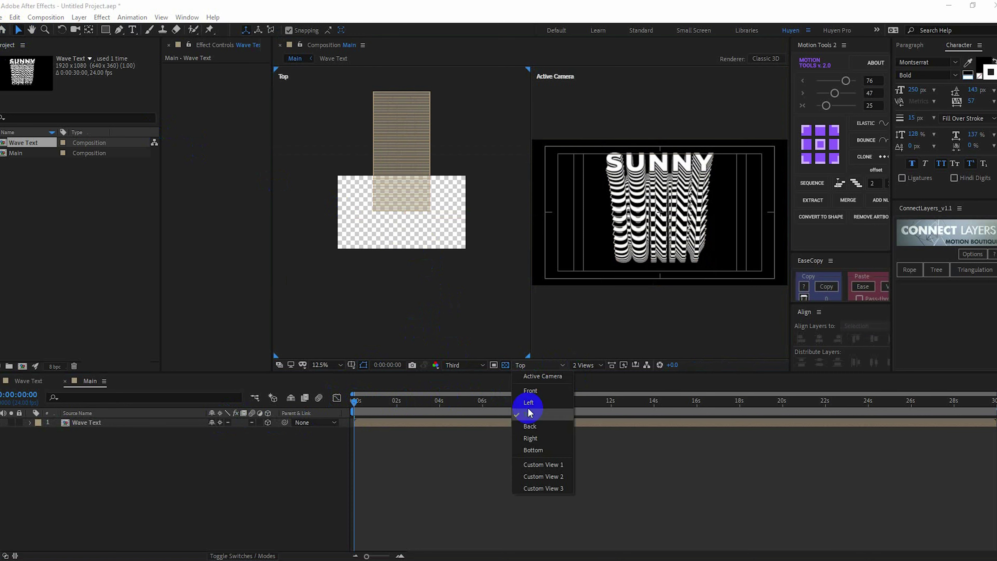
pyautogui.click(529, 404)
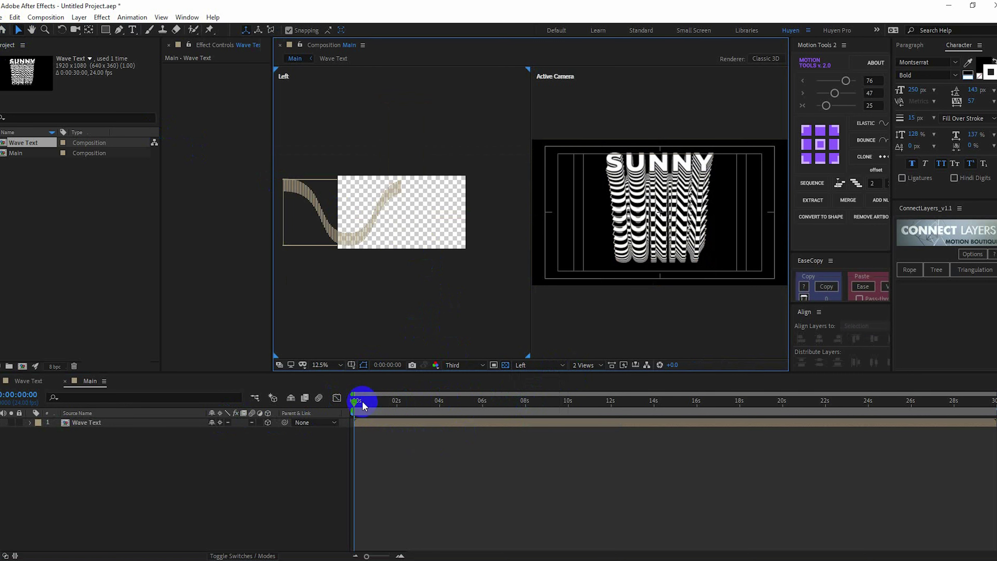
pyautogui.moveTo(362, 401)
pyautogui.mouseDown()
pyautogui.moveTo(450, 412)
pyautogui.moveTo(439, 414)
pyautogui.mouseUp()
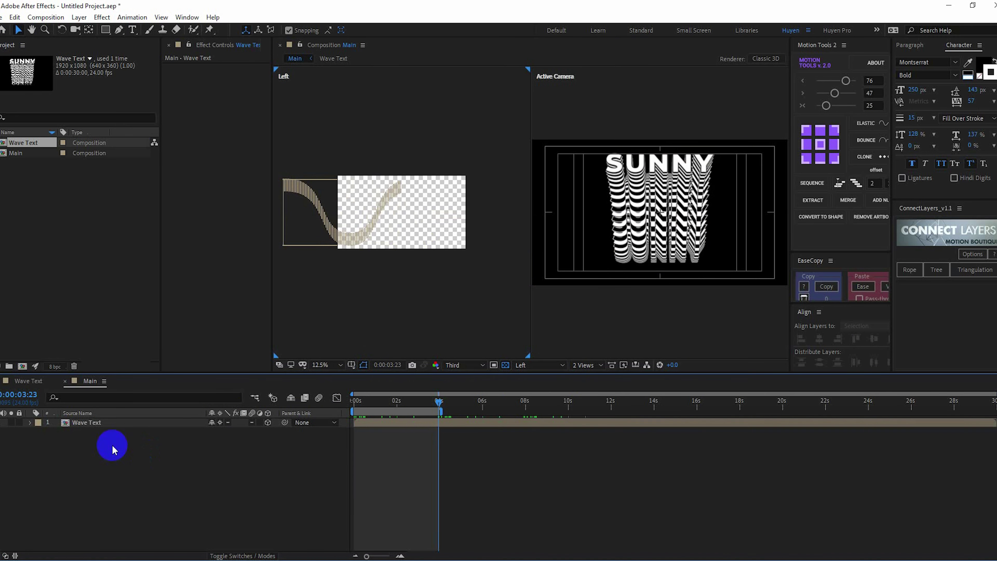
# Rotate Wave Text to -30° on Y, deselect it, and scrub through the animation
pyautogui.click(68, 423)
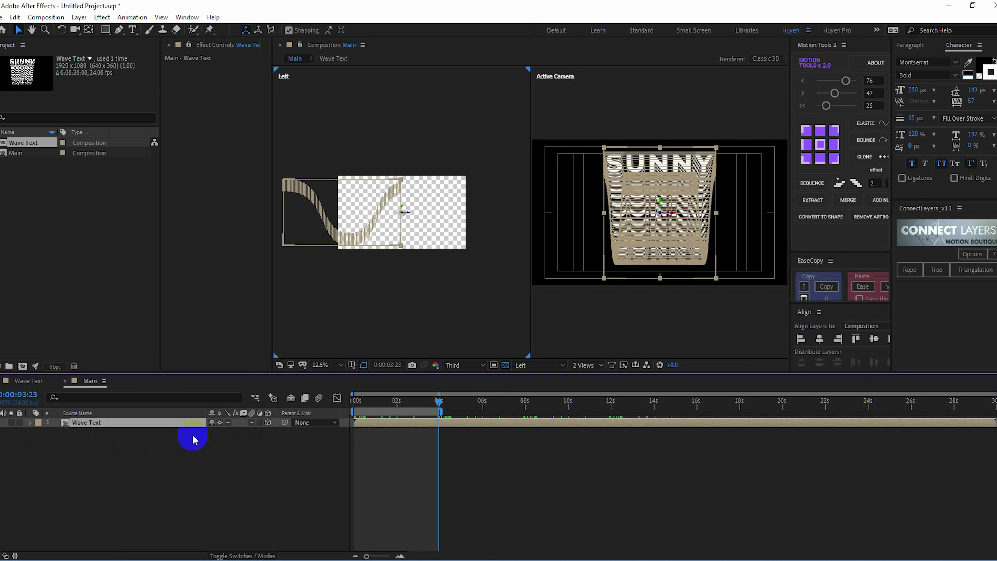
pyautogui.press('r')
pyautogui.moveTo(223, 450)
pyautogui.mouseDown()
pyautogui.moveTo(232, 449)
pyautogui.moveTo(223, 449)
pyautogui.mouseUp()
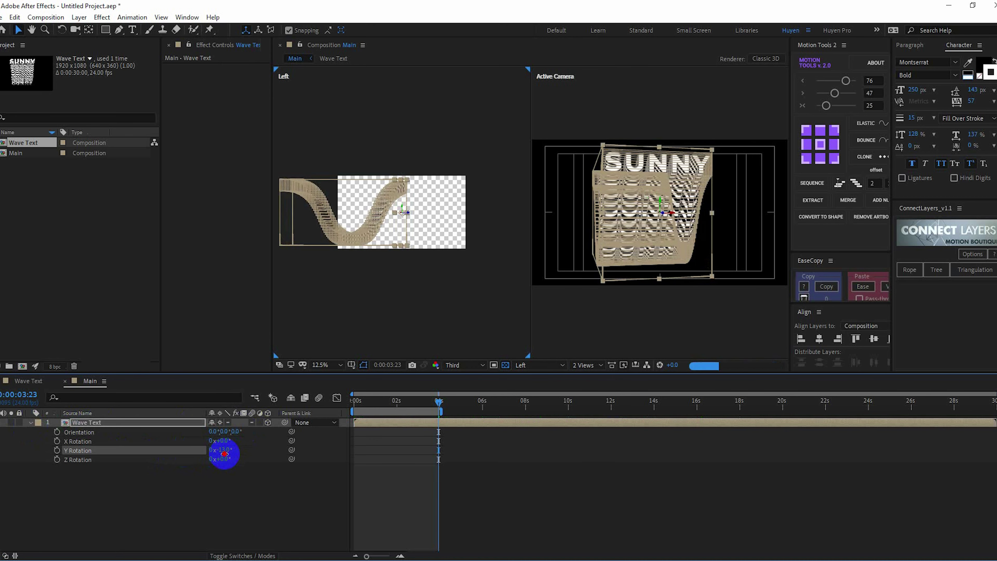
pyautogui.click(222, 449)
pyautogui.write('0')
pyautogui.press('Return')
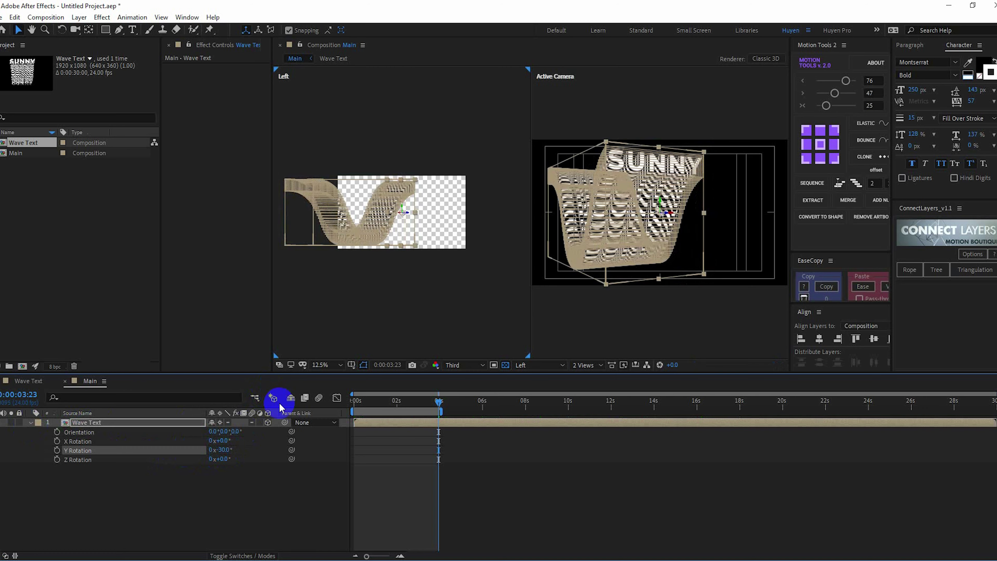
pyautogui.click(260, 498)
pyautogui.moveTo(376, 404)
pyautogui.mouseDown()
pyautogui.moveTo(354, 404)
pyautogui.moveTo(414, 409)
pyautogui.mouseUp()
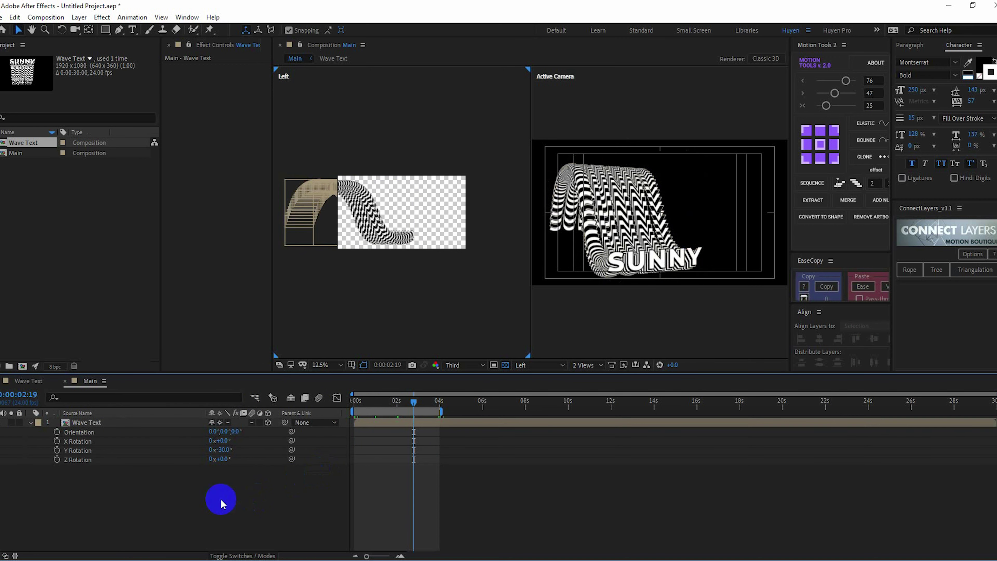
# Add a Camera 1 layer to Main using the 24mm preset
pyautogui.rightClick(109, 498)
pyautogui.moveTo(197, 381)
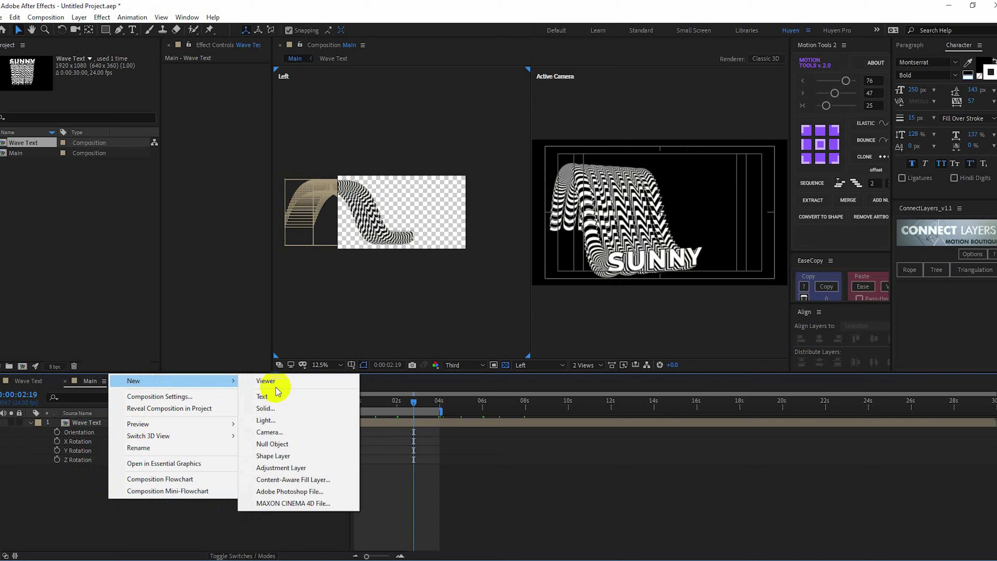
pyautogui.click(319, 437)
pyautogui.click(271, 59)
pyautogui.click(255, 116)
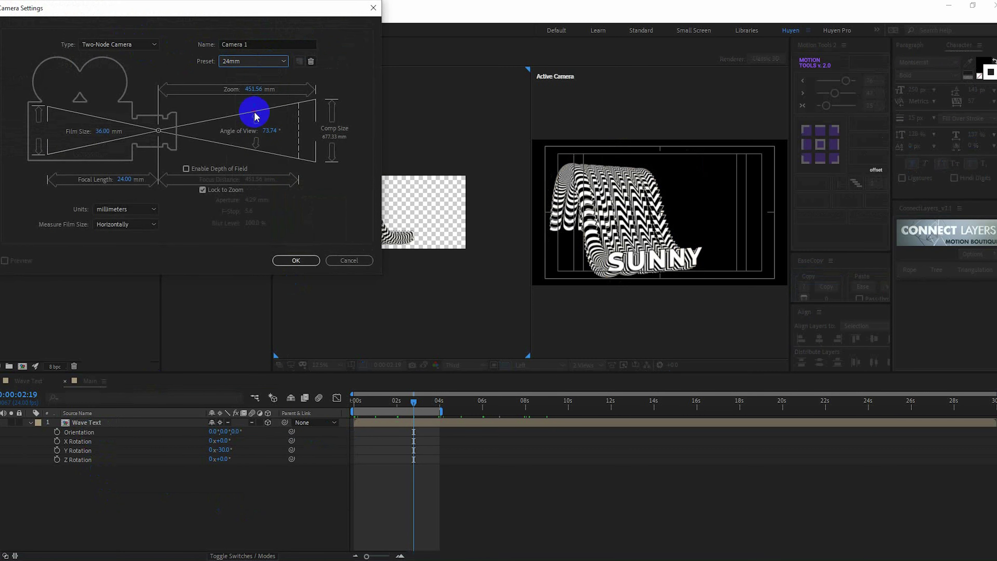
pyautogui.click(295, 260)
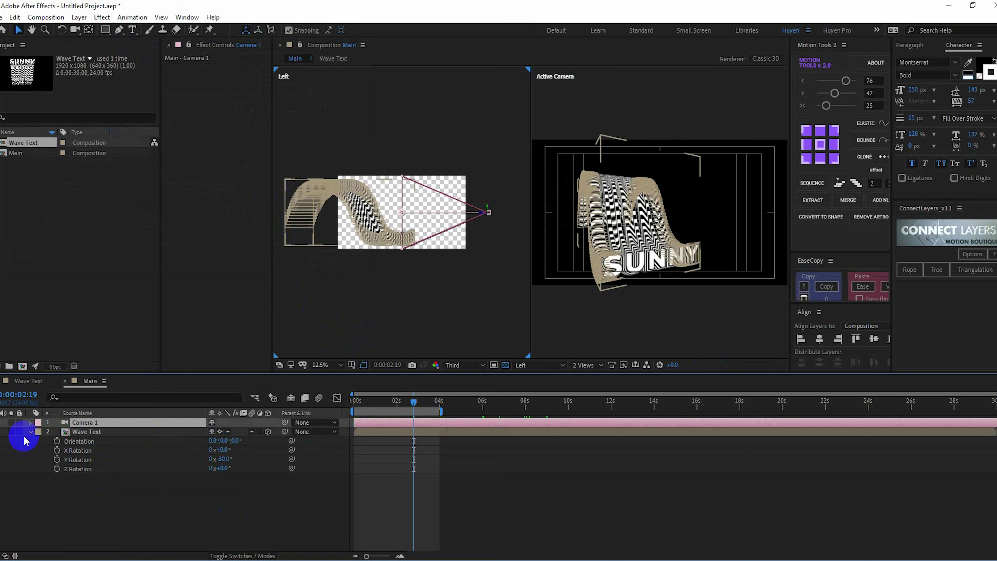
# Move Camera 1's Z Position from -1280 to -1207, closer to the SUNNY stack
pyautogui.click(30, 422)
pyautogui.click(39, 432)
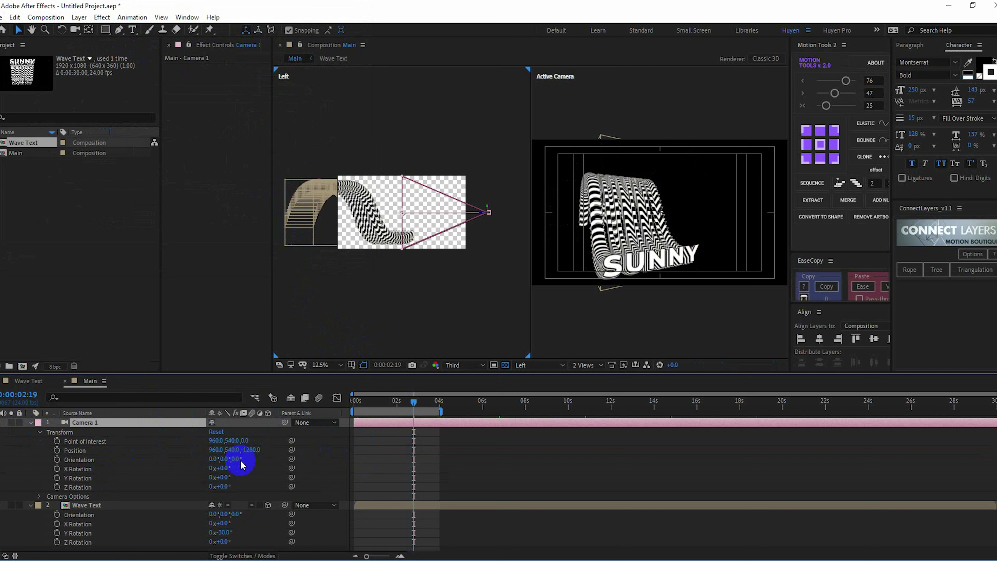
pyautogui.moveTo(252, 450); pyautogui.dragTo(290, 452)
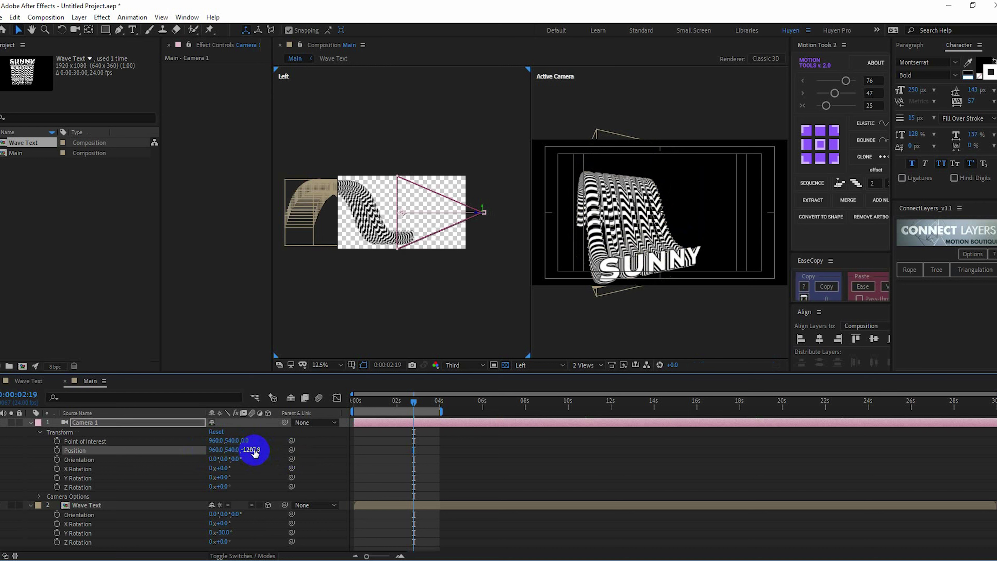
# Raise Camera 1's Point of Interest Z to 37
pyautogui.click(230, 441)
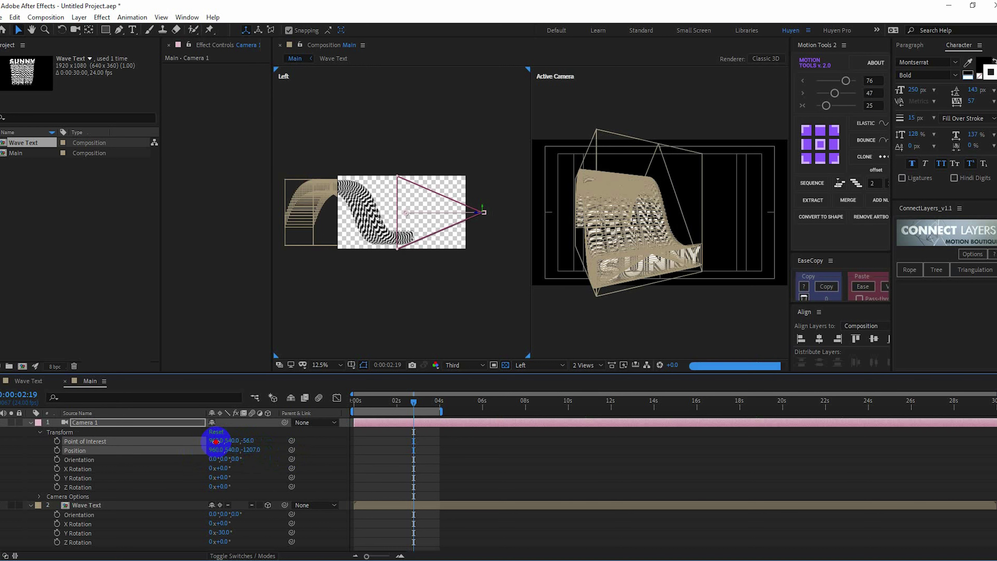
pyautogui.moveTo(216, 441); pyautogui.dragTo(265, 446)
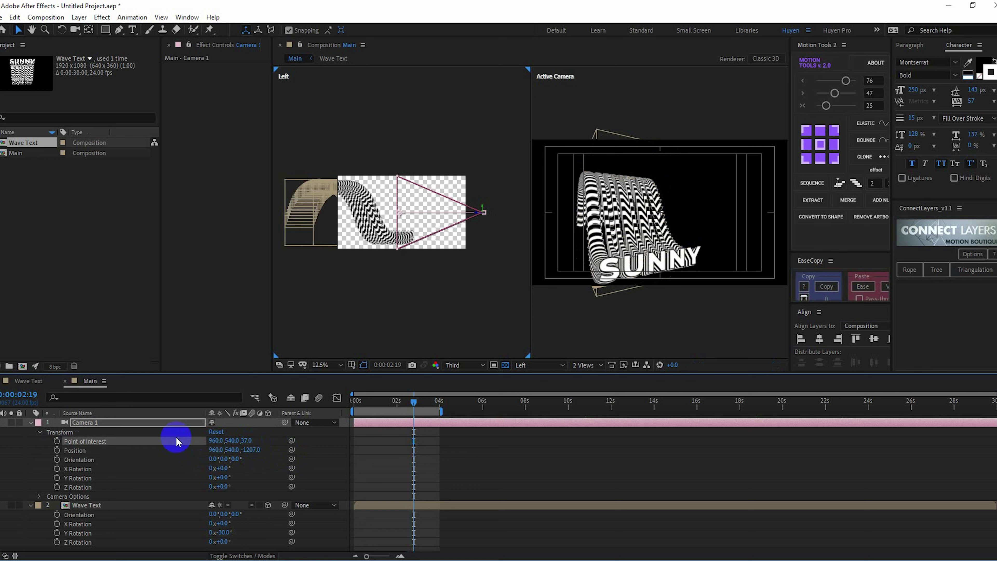
pyautogui.click(158, 449)
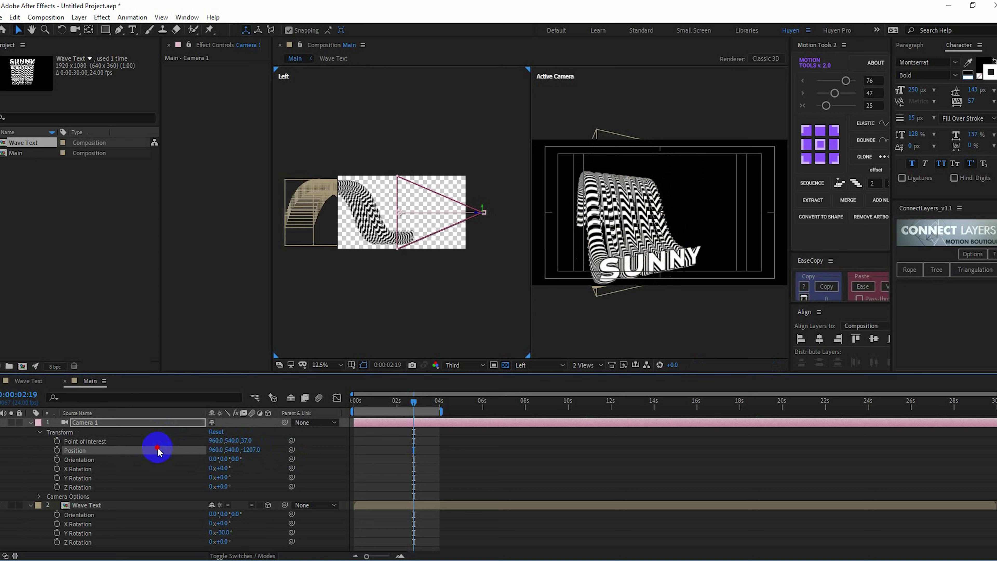
# Set Camera 1's Position to 960, 665, -1425 and return to the first frame
pyautogui.click(108, 504)
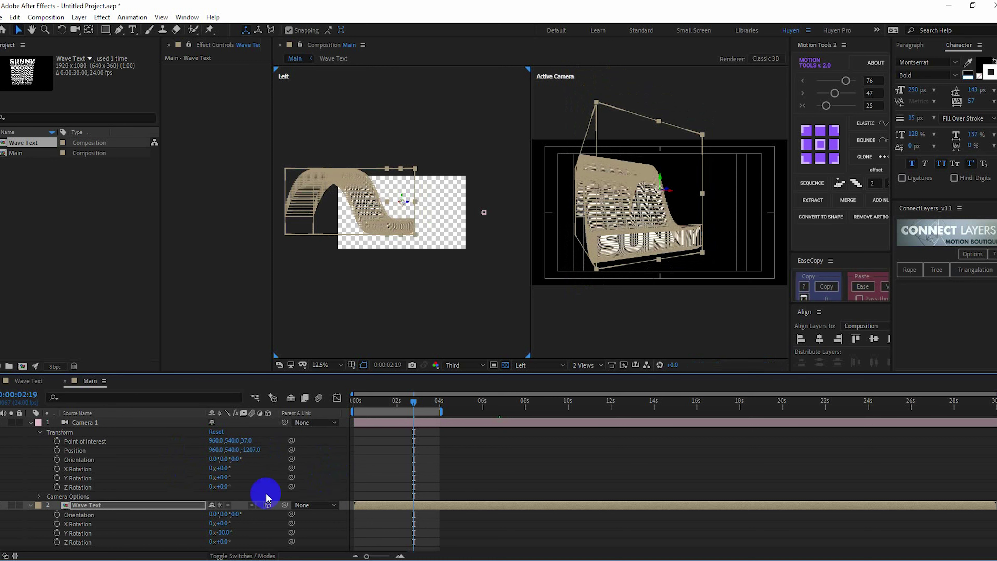
pyautogui.moveTo(253, 453); pyautogui.dragTo(154, 451)
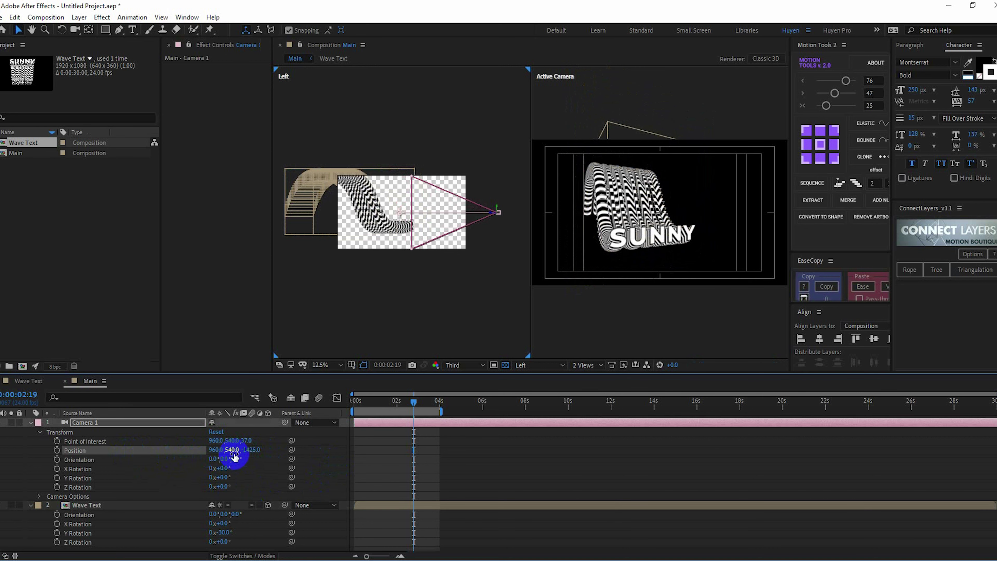
pyautogui.moveTo(234, 456); pyautogui.dragTo(338, 453)
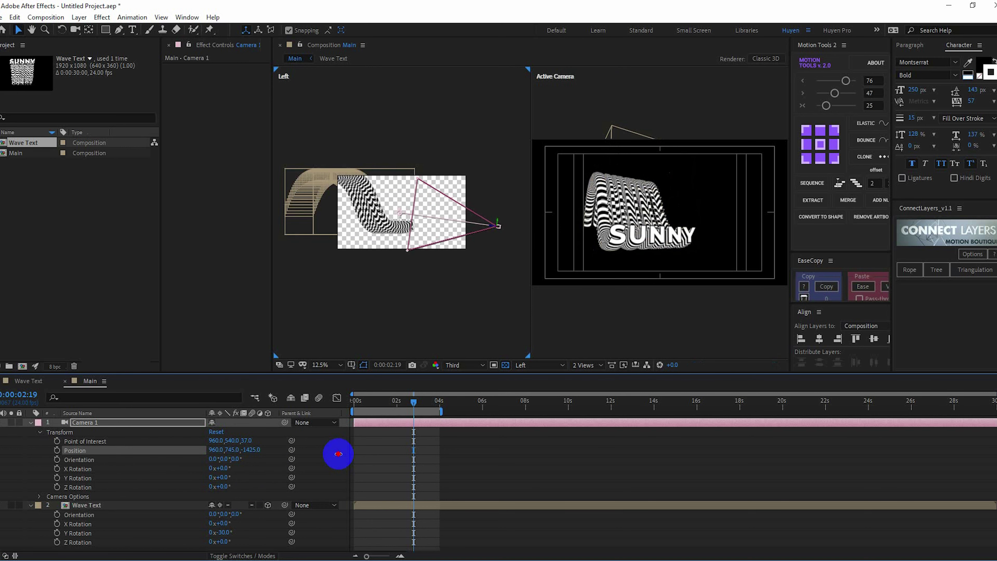
pyautogui.moveTo(336, 454); pyautogui.dragTo(281, 475)
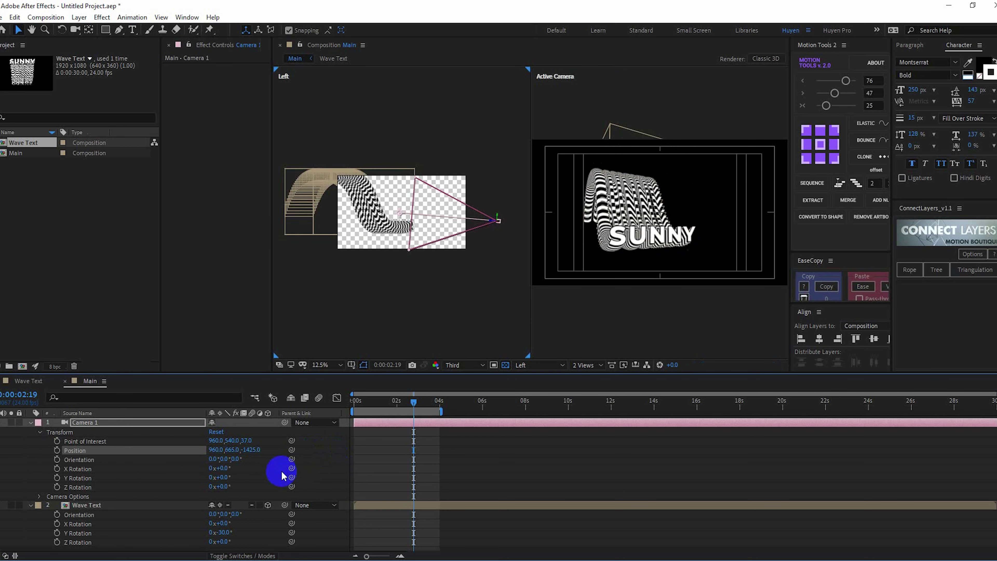
pyautogui.moveTo(359, 402); pyautogui.dragTo(340, 410)
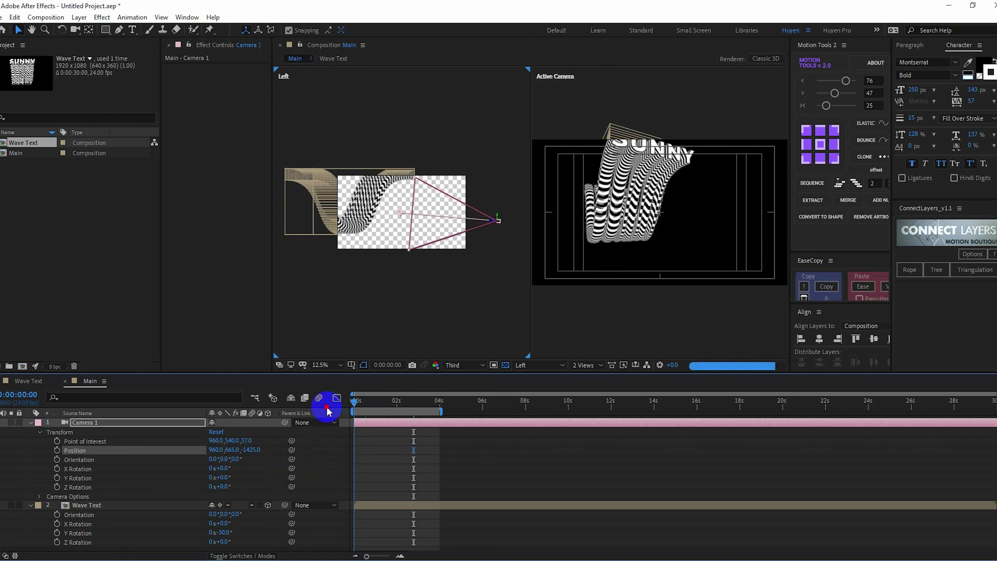
# Set Camera 1's Z Position to -2000
pyautogui.click(257, 450)
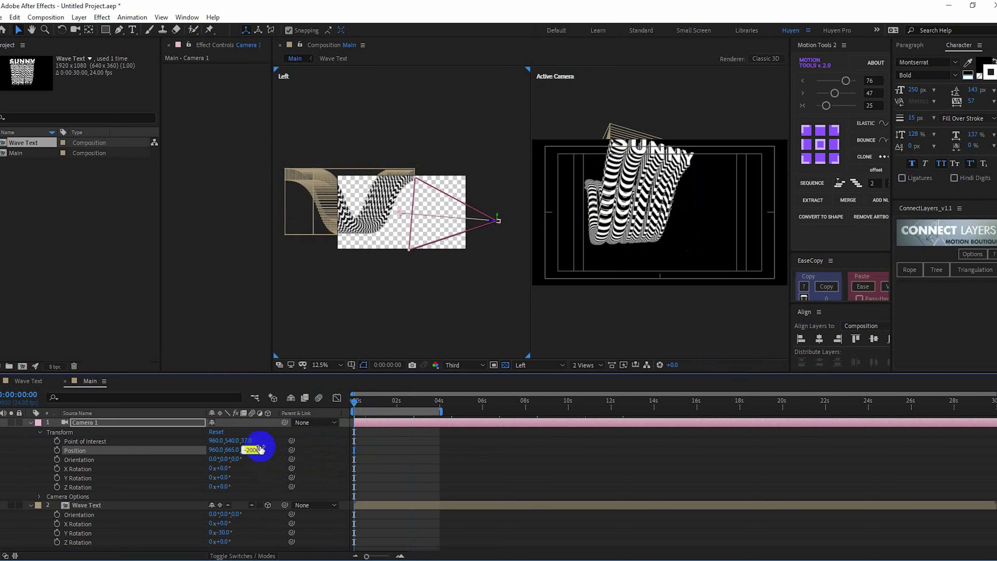
pyautogui.write('-2000')
pyautogui.press('Return')
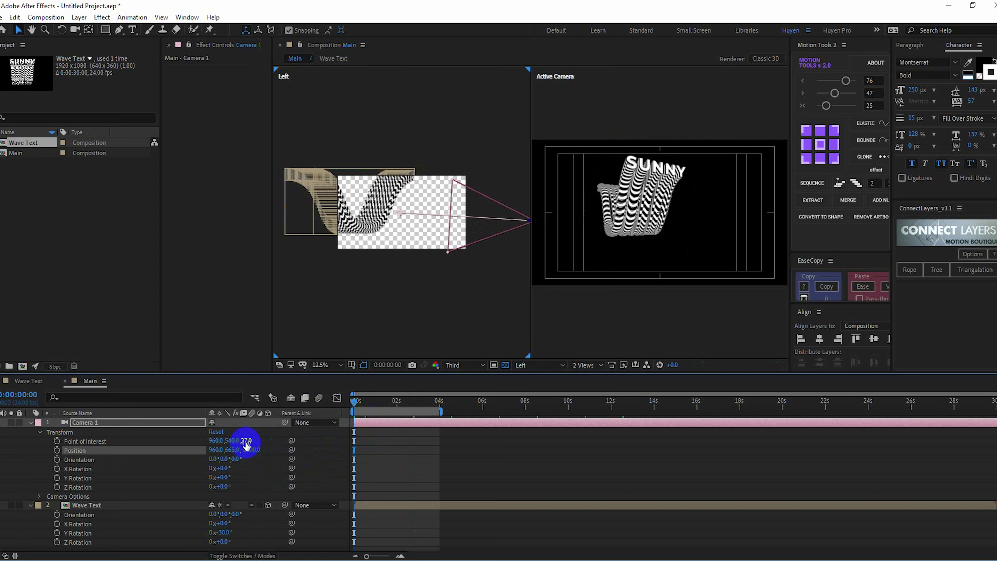
pyautogui.moveTo(382, 409); pyautogui.dragTo(378, 406)
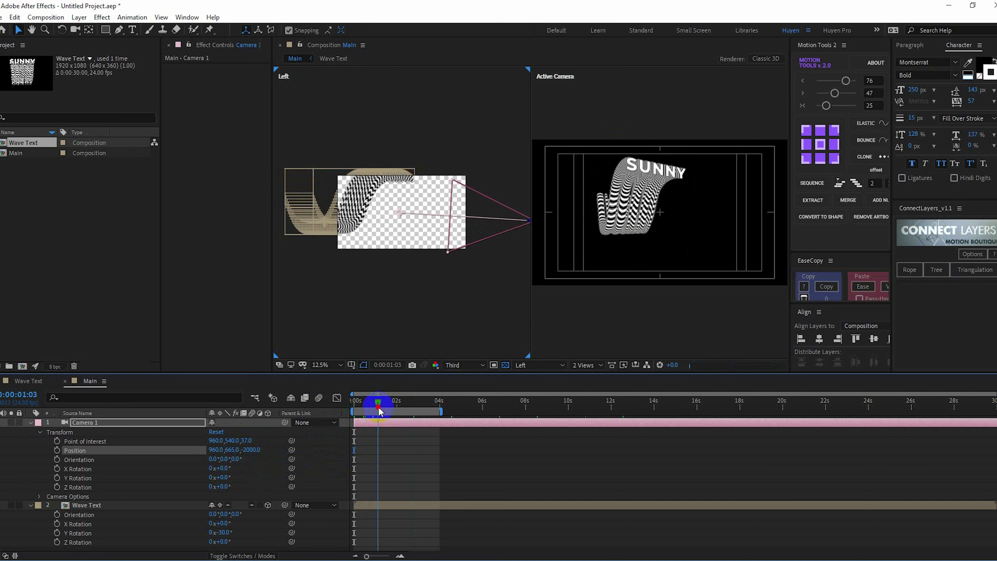
# Move the Wave Text layer to Position 1051, 500, 0
pyautogui.click(120, 507)
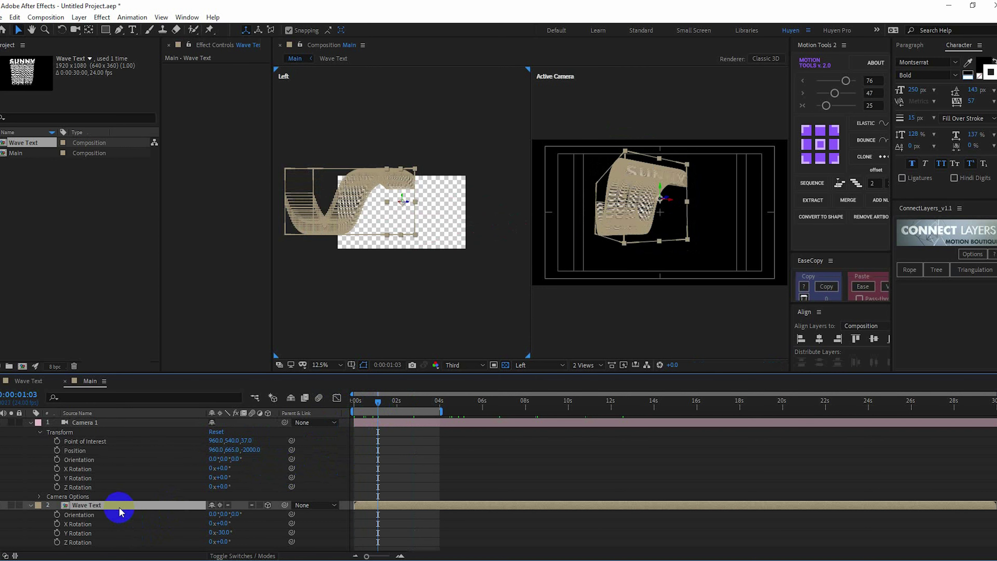
pyautogui.press('p')
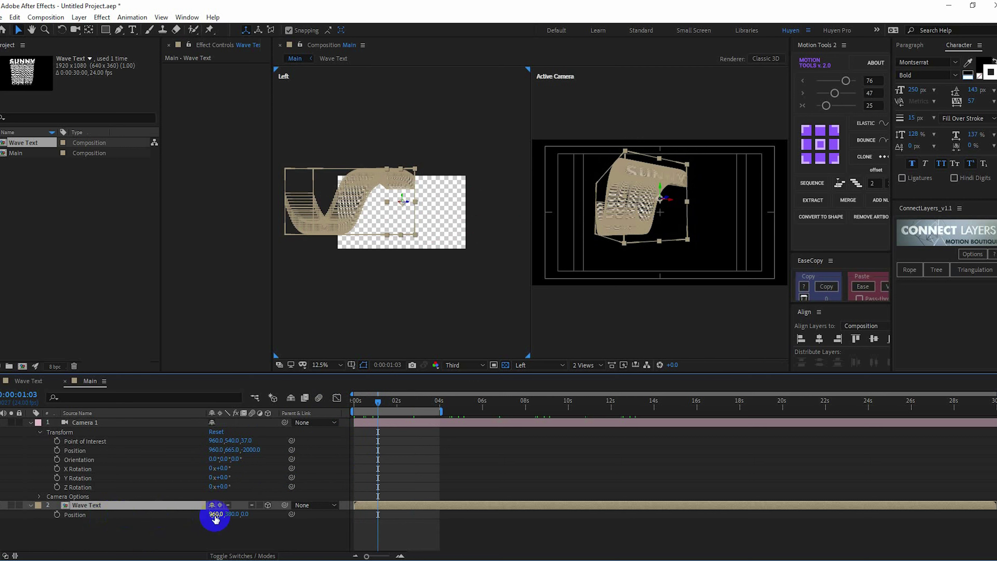
pyautogui.moveTo(229, 515); pyautogui.dragTo(293, 513)
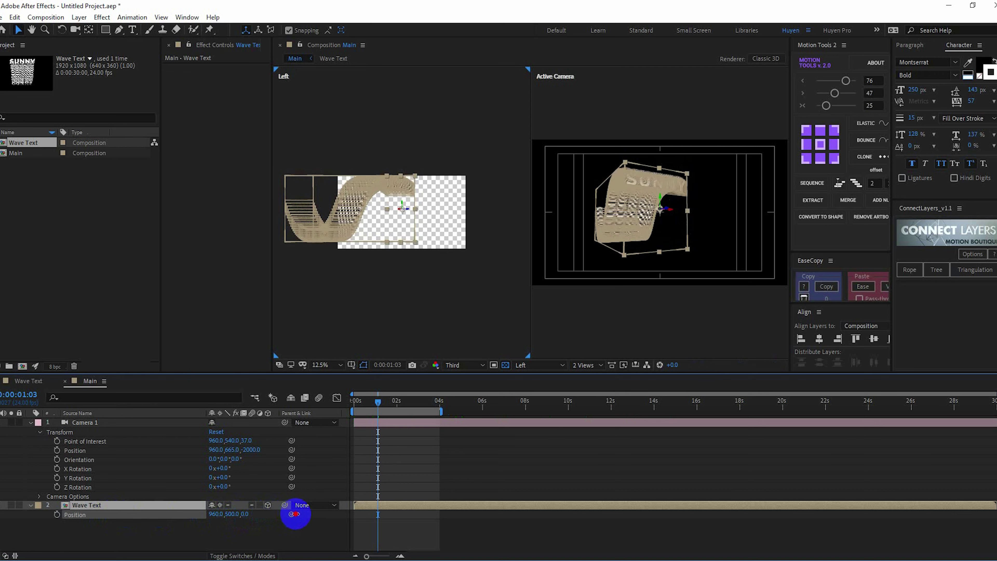
pyautogui.moveTo(223, 514); pyautogui.dragTo(264, 515)
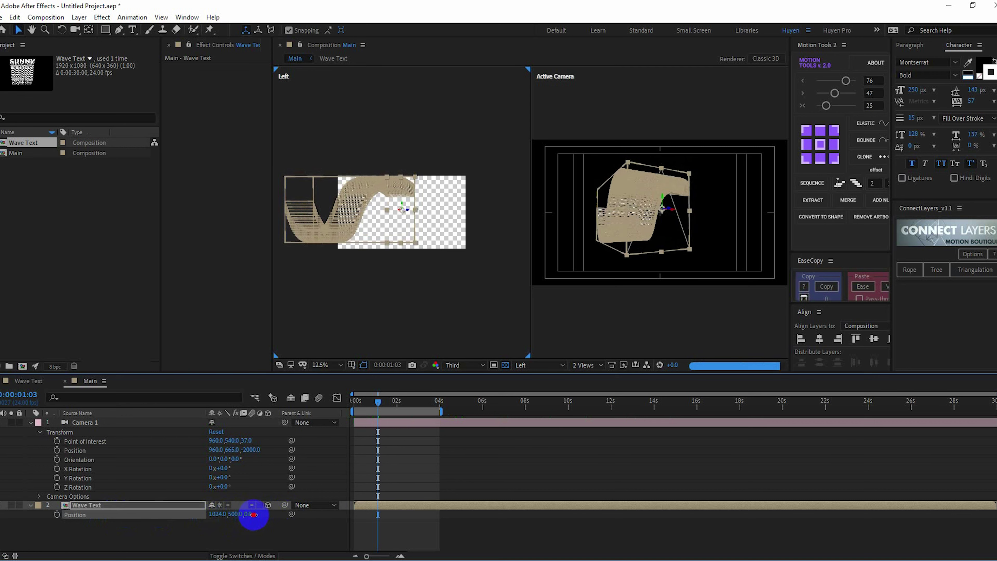
pyautogui.click(363, 434)
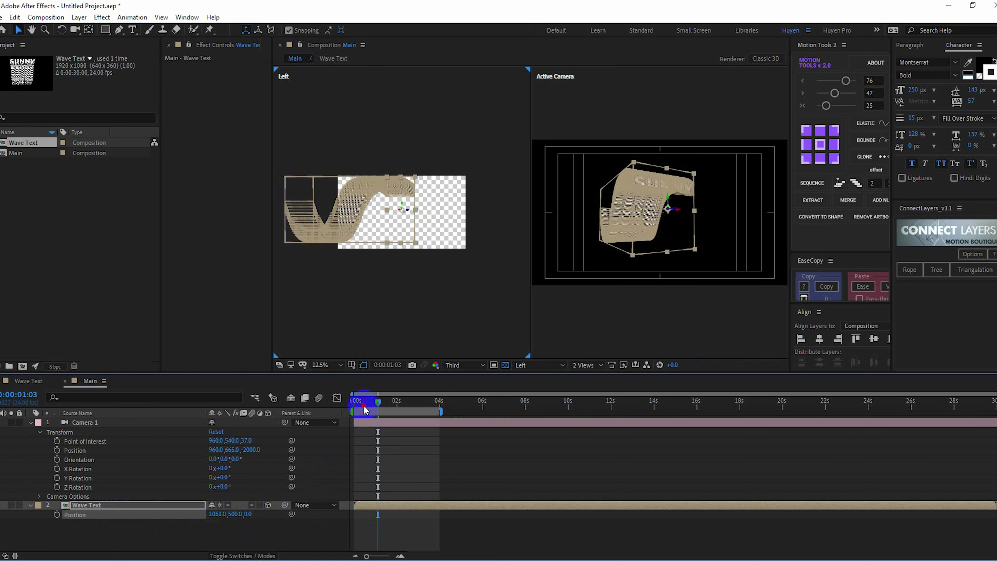
# Preview the animation from the first frame
pyautogui.moveTo(364, 409); pyautogui.dragTo(352, 408)
pyautogui.click(294, 537)
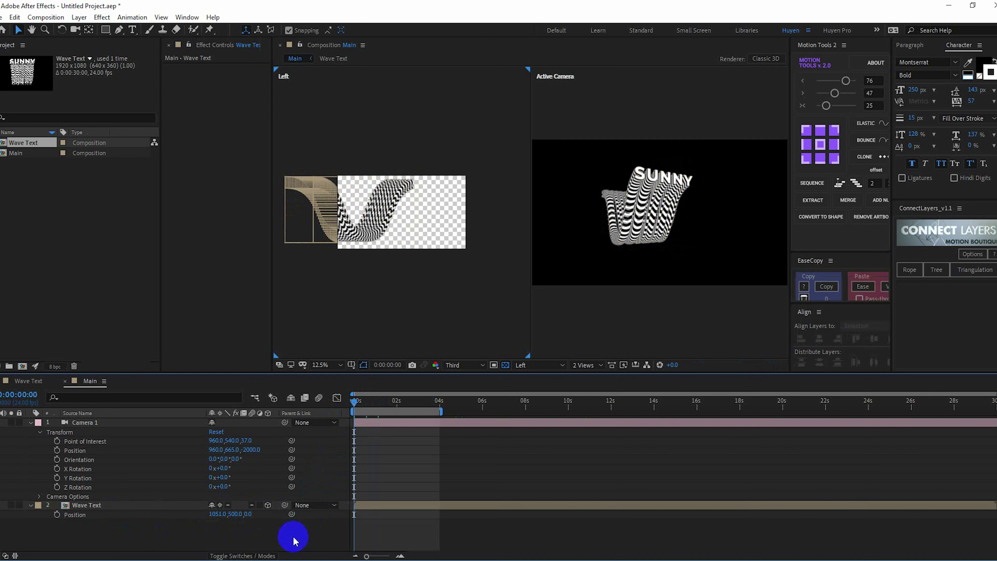
pyautogui.press('space')
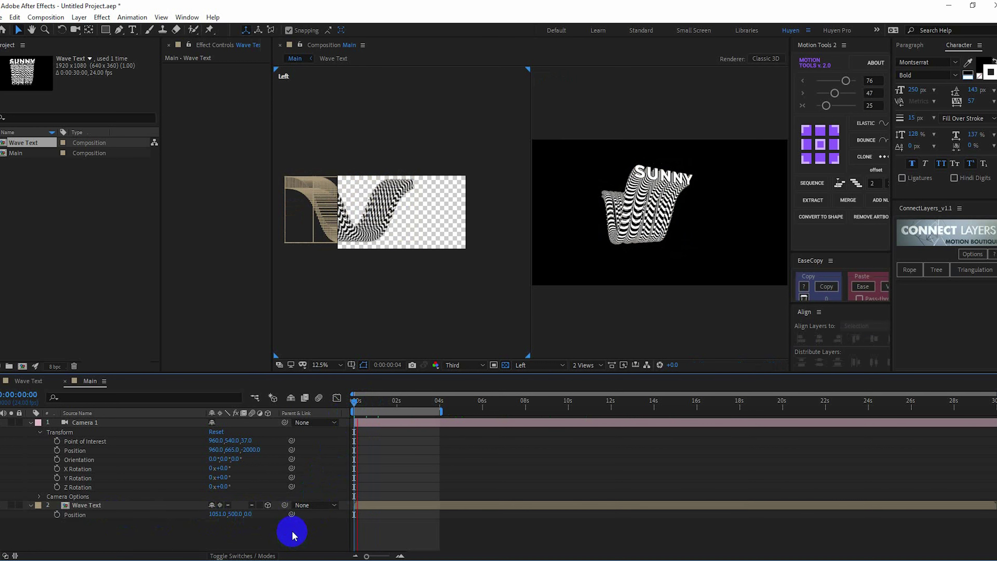
pyautogui.press('space')
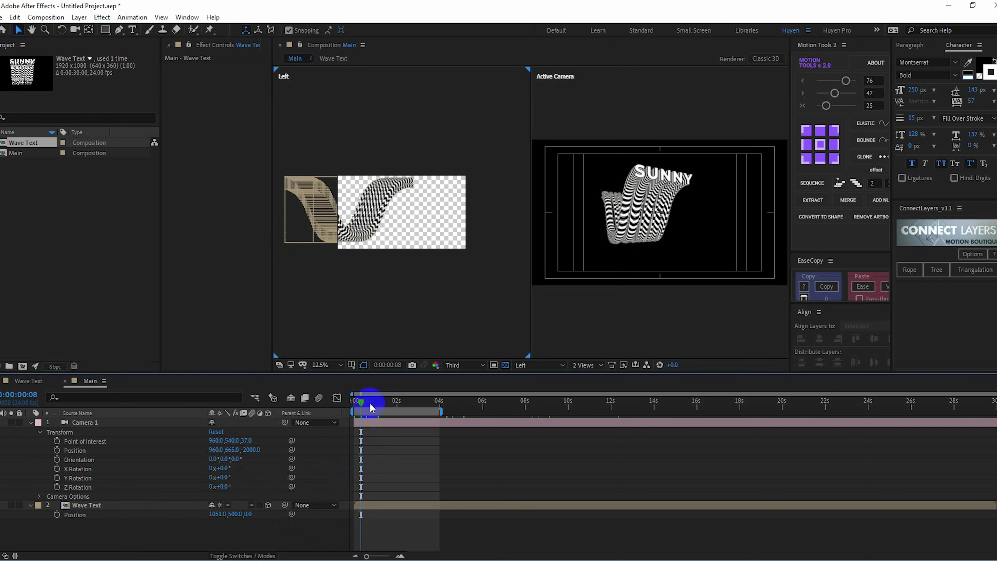
pyautogui.moveTo(370, 403); pyautogui.dragTo(345, 401)
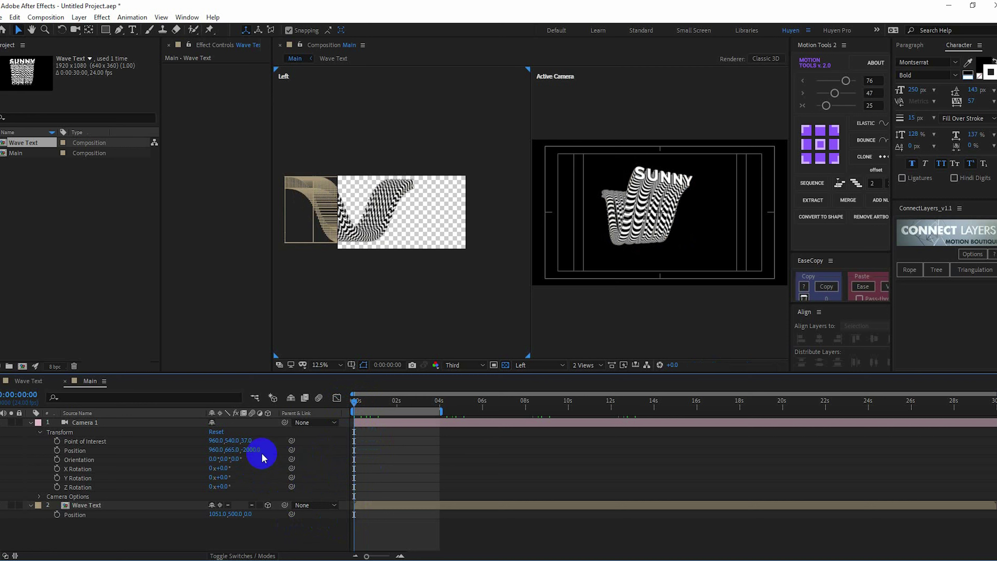
# Set the camera's Point of Interest Z to 200 and start a new light
pyautogui.moveTo(250, 441); pyautogui.dragTo(262, 441)
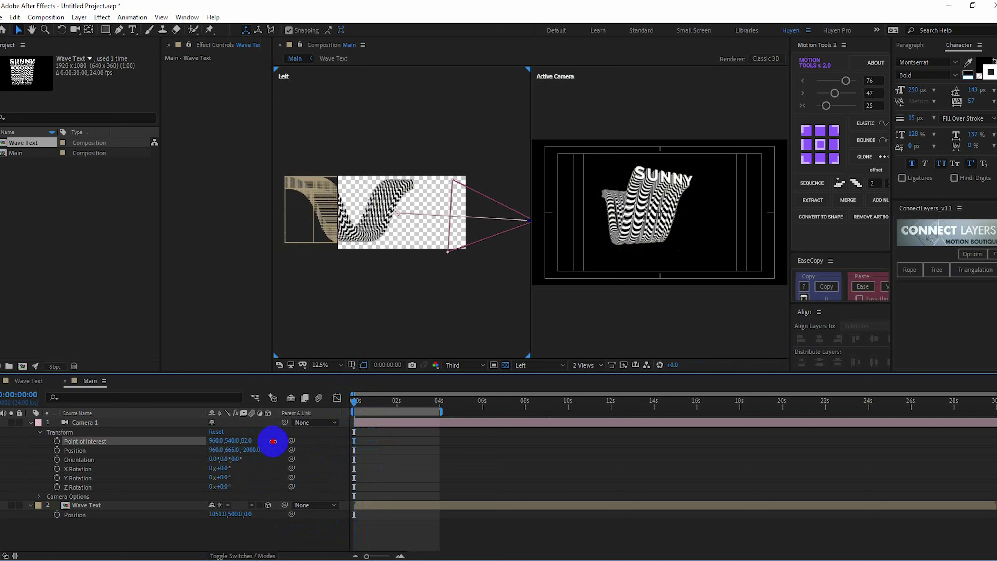
pyautogui.click(255, 448)
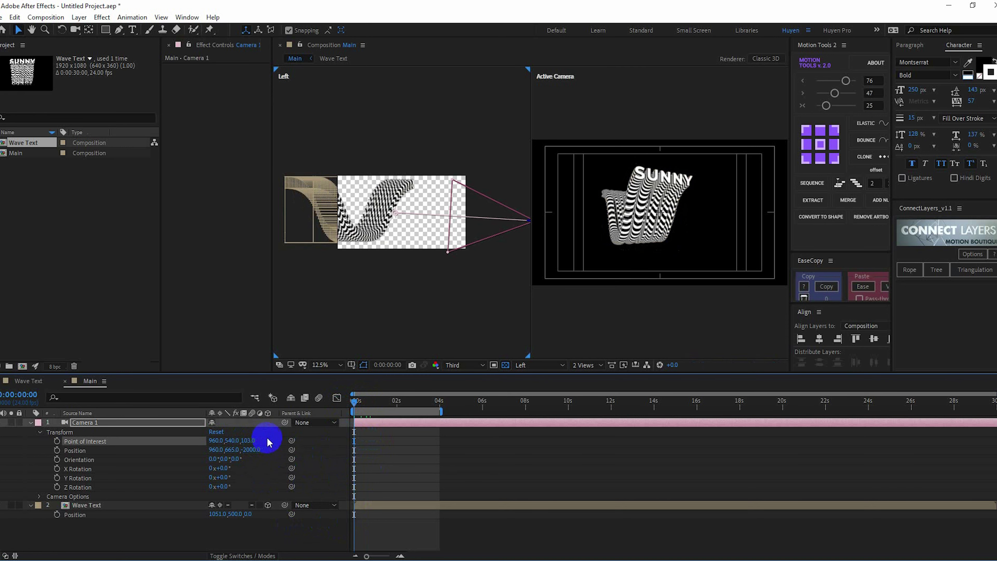
pyautogui.moveTo(242, 448); pyautogui.dragTo(278, 445)
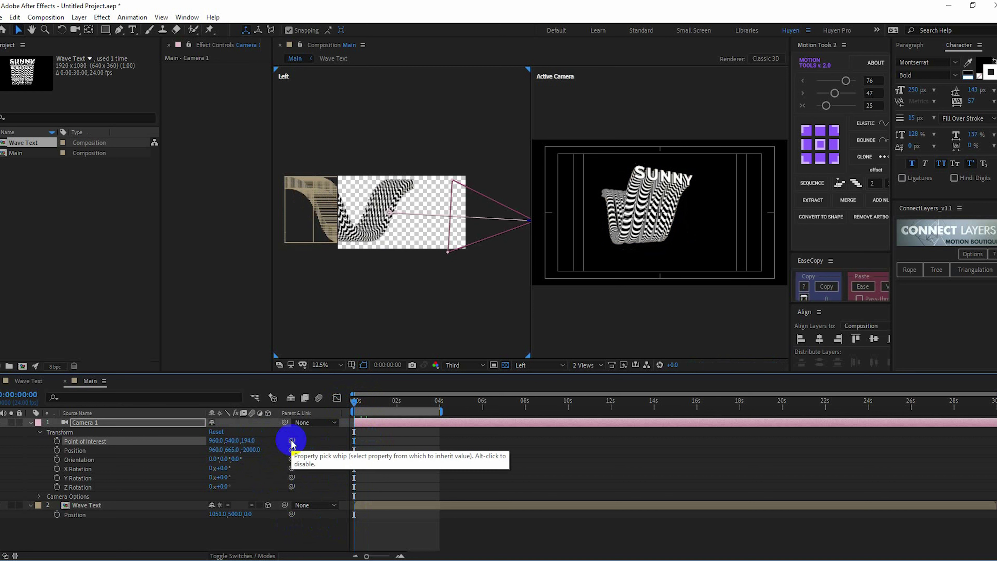
pyautogui.moveTo(247, 440); pyautogui.dragTo(278, 448)
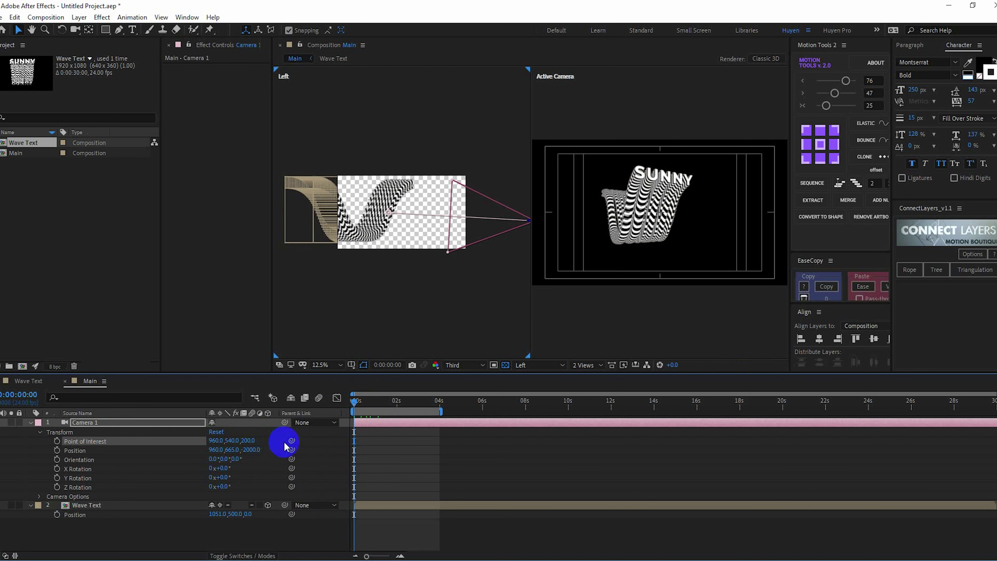
pyautogui.hotkey('ctrl', 'alt', 'shift', 'l')
pyautogui.click(74, 203)
pyautogui.write('30')
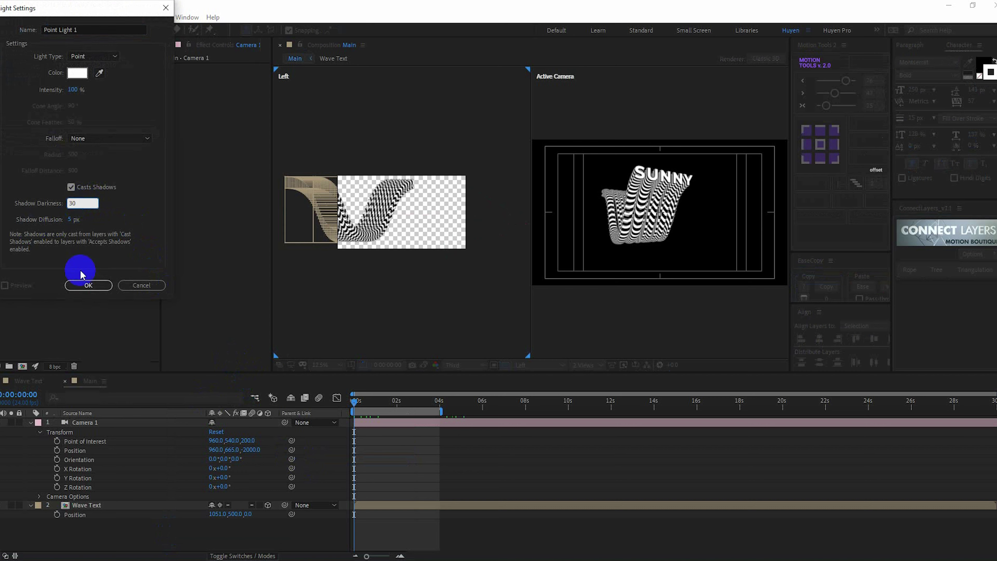
# Create the shadow-casting Point Light 1 and drag it beside the SUNNY wave in the Left view
pyautogui.click(88, 284)
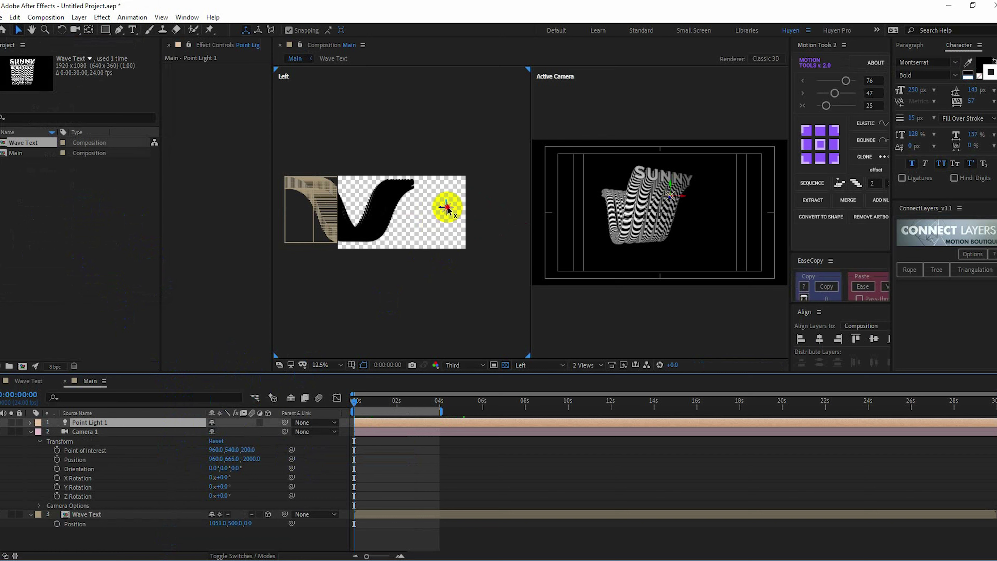
pyautogui.moveTo(447, 209)
pyautogui.mouseDown()
pyautogui.moveTo(453, 190)
pyautogui.moveTo(431, 210)
pyautogui.mouseUp()
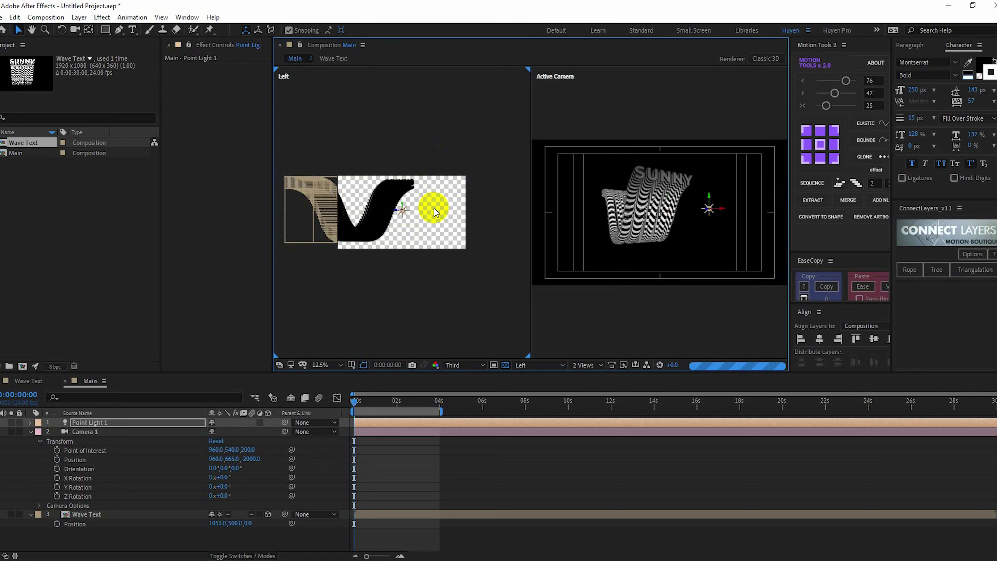
pyautogui.moveTo(432, 210)
pyautogui.mouseDown()
pyautogui.moveTo(406, 215)
pyautogui.moveTo(355, 180)
pyautogui.moveTo(342, 208)
pyautogui.moveTo(400, 212)
pyautogui.moveTo(430, 188)
pyautogui.mouseUp()
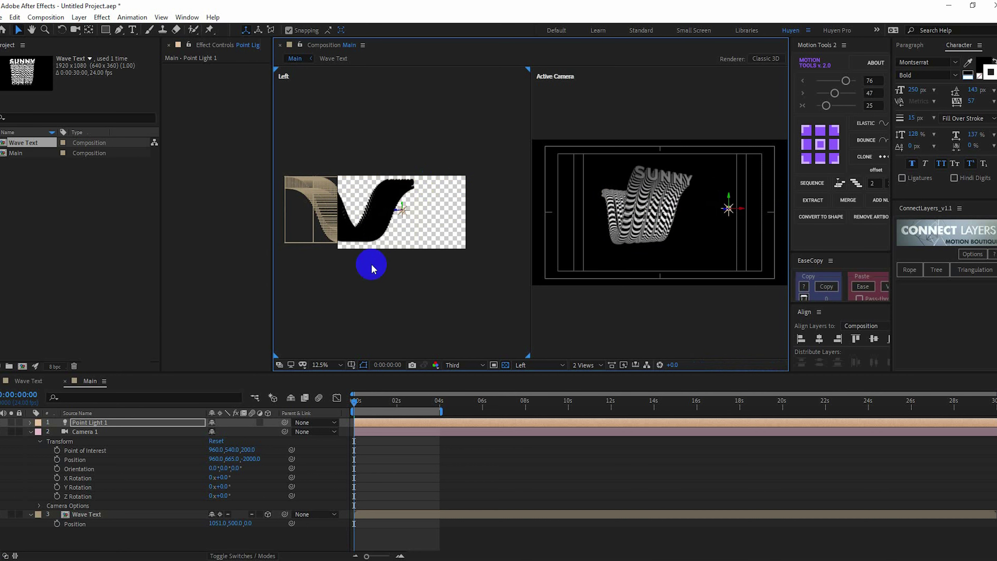
# Drag Point Light 1 up above the wave and left to about X 1513
pyautogui.click(30, 422)
pyautogui.click(40, 431)
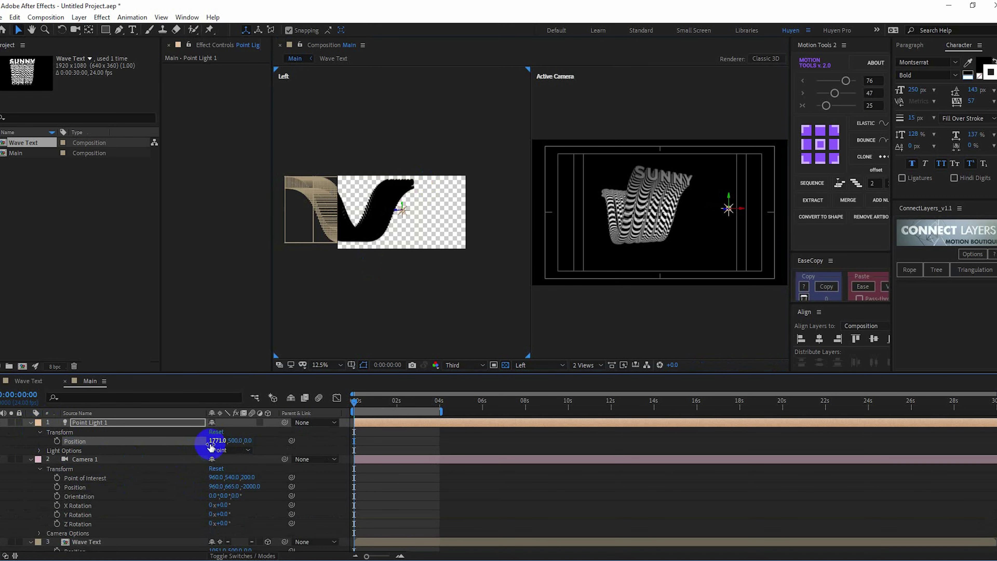
pyautogui.moveTo(233, 440); pyautogui.dragTo(104, 443)
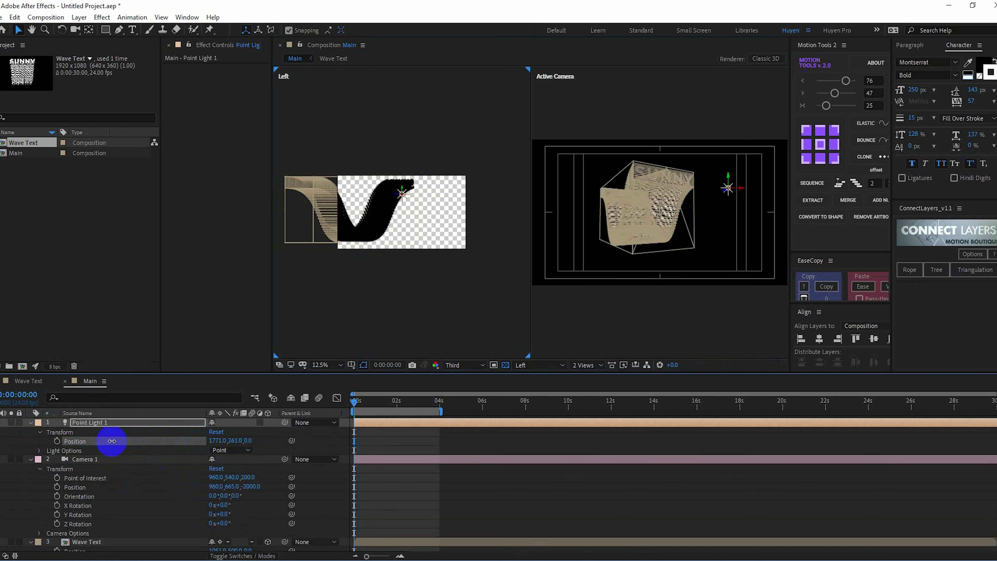
pyautogui.moveTo(208, 441)
pyautogui.mouseDown()
pyautogui.moveTo(131, 440)
pyautogui.moveTo(189, 441)
pyautogui.mouseUp()
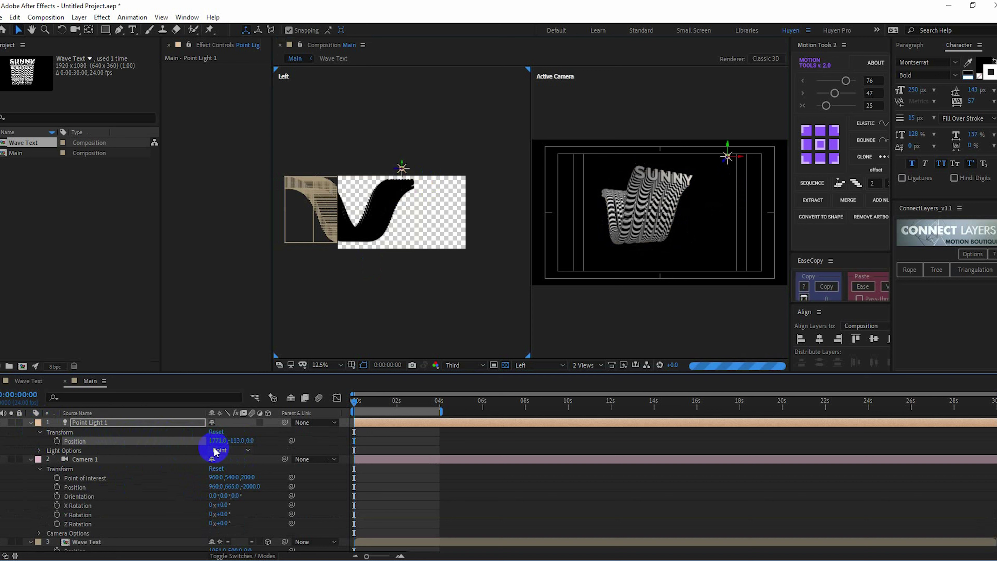
pyautogui.moveTo(188, 440); pyautogui.dragTo(140, 440)
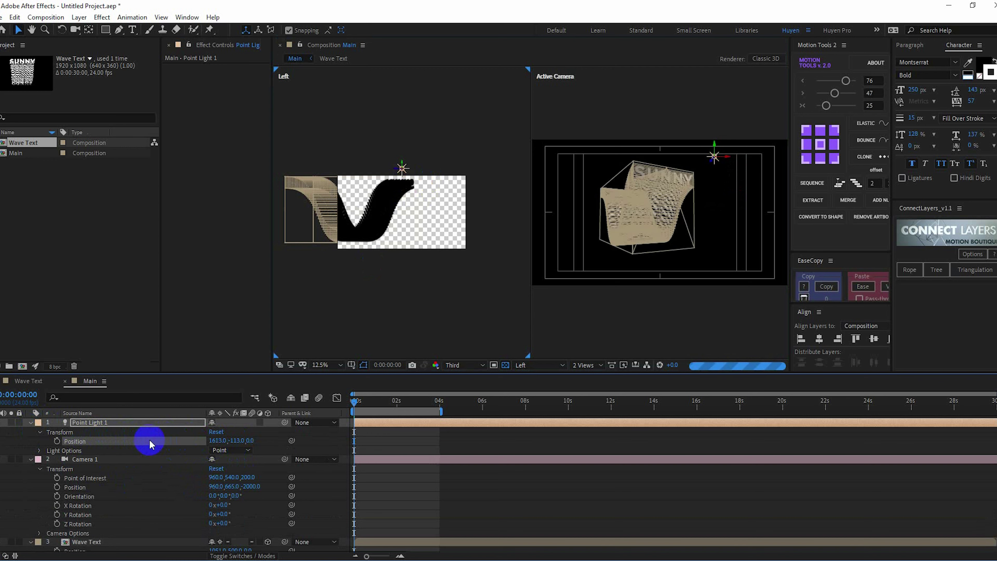
pyautogui.click(218, 441)
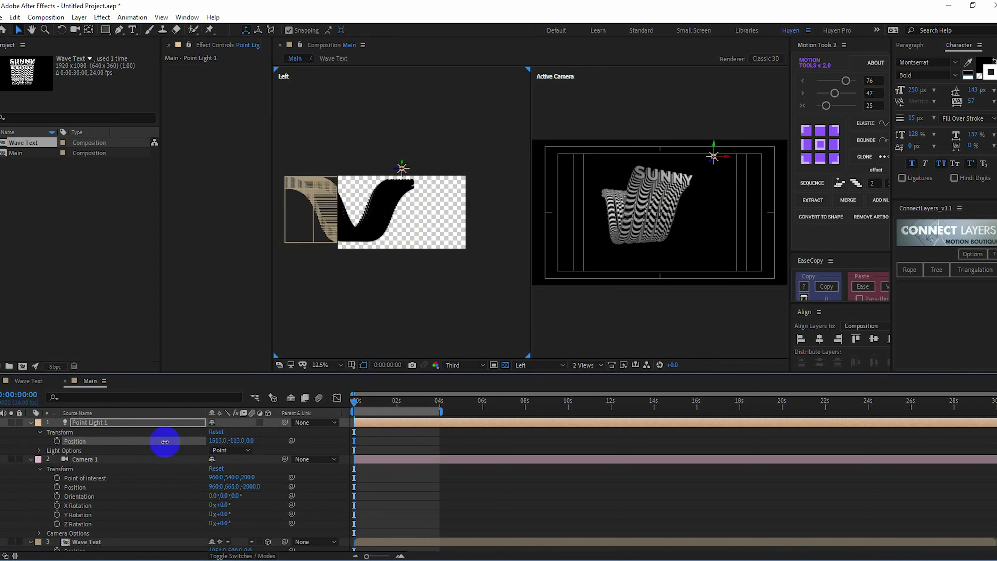
pyautogui.moveTo(218, 440); pyautogui.dragTo(161, 443)
# Try a Z Position of -99 for the light, then set Z back to 0
pyautogui.click(246, 440)
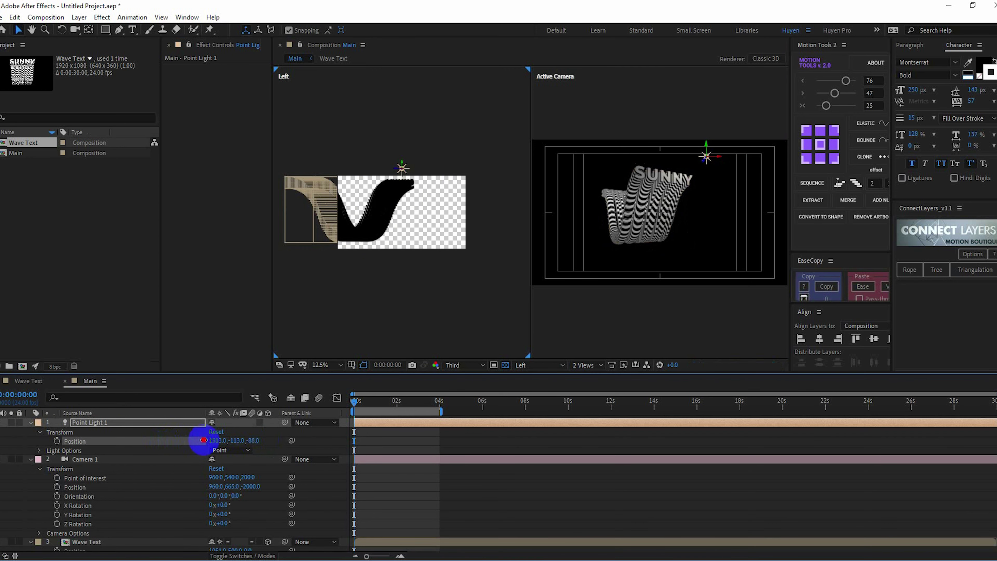
pyautogui.write('-99')
pyautogui.press('Return')
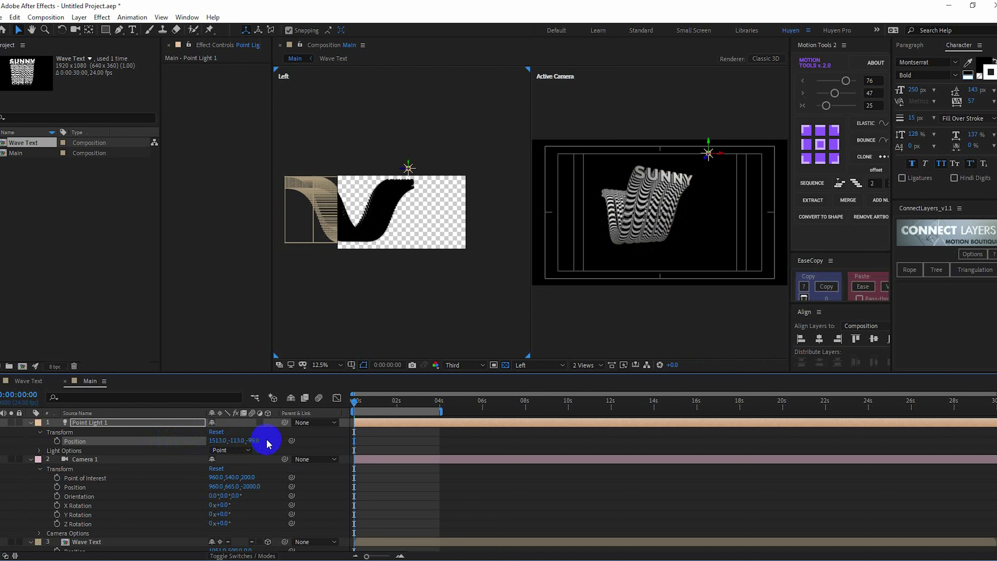
pyautogui.moveTo(262, 439); pyautogui.dragTo(271, 439)
pyautogui.click(271, 439)
pyautogui.write('0')
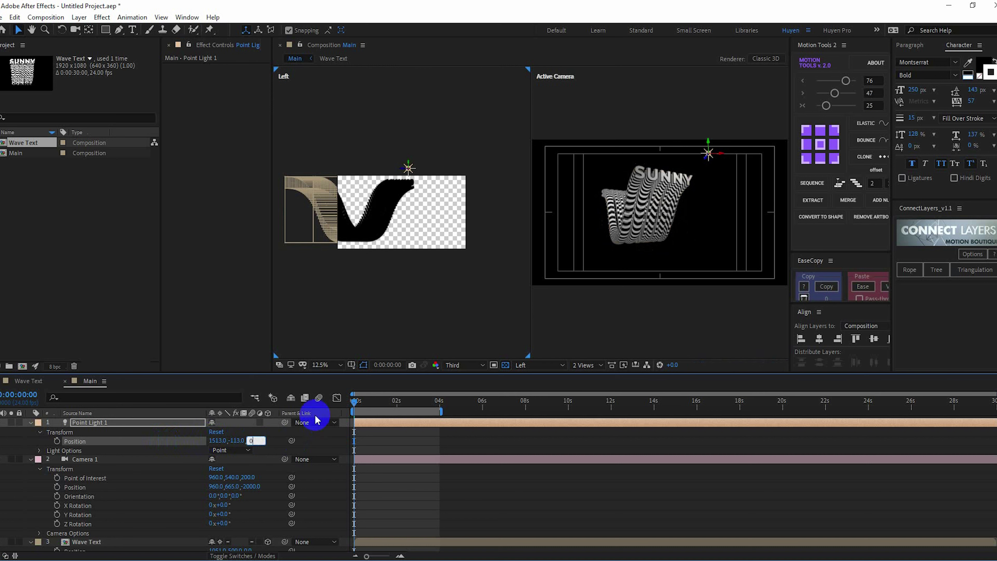
pyautogui.press('Return')
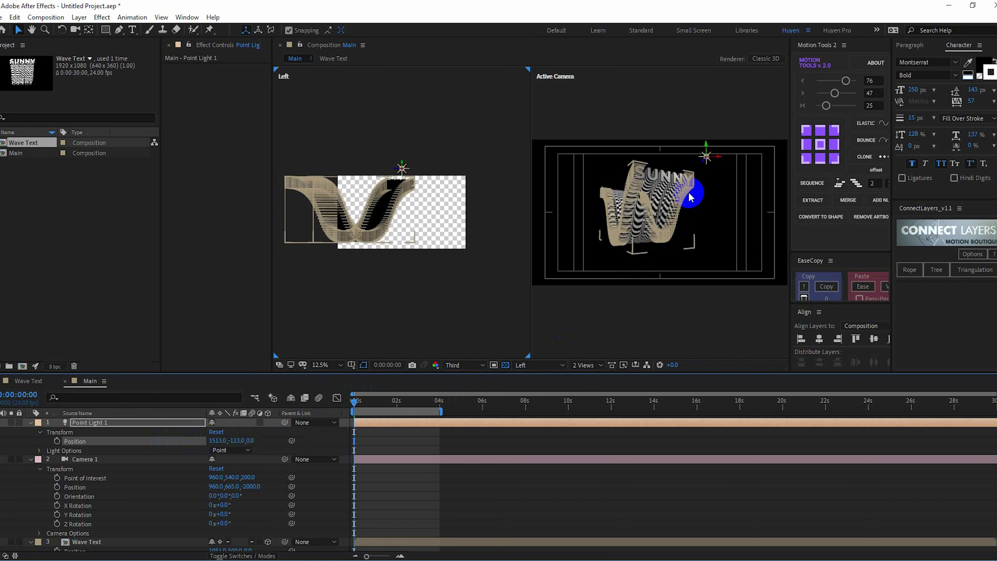
# Fine-tune the light's Position to X 1509 and Y -121
pyautogui.scroll(2, 659, 228)
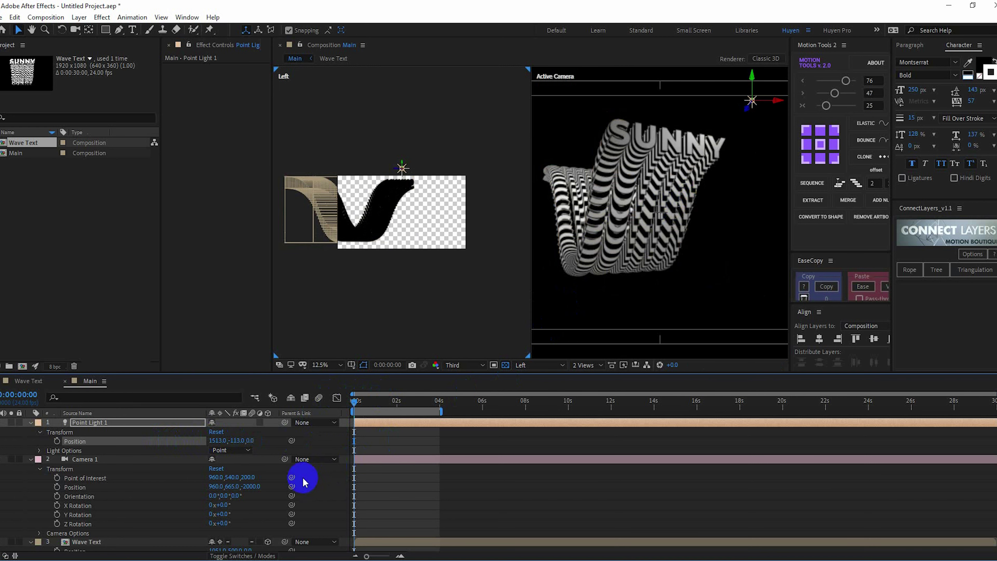
pyautogui.moveTo(220, 440); pyautogui.dragTo(164, 442)
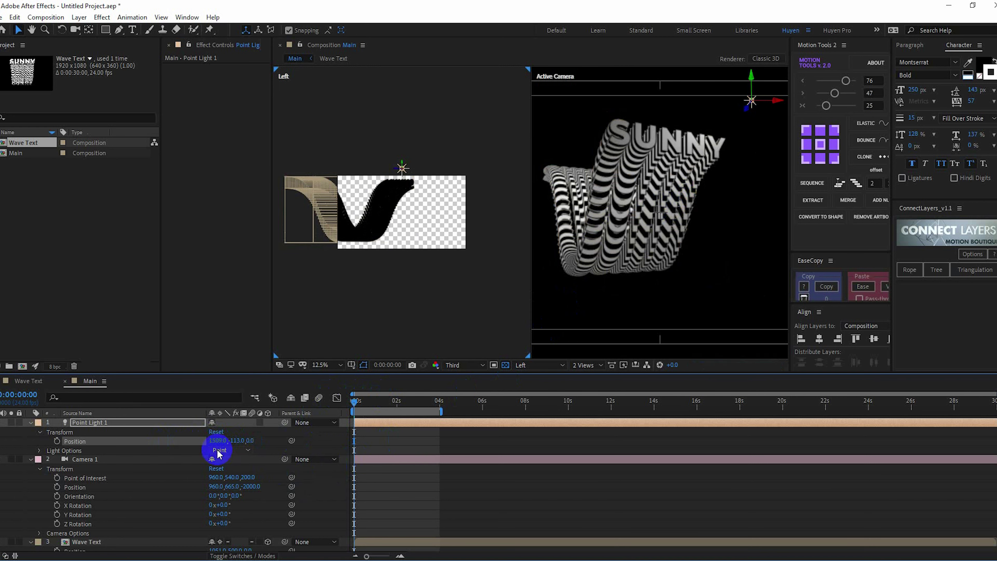
pyautogui.moveTo(239, 440); pyautogui.dragTo(169, 442)
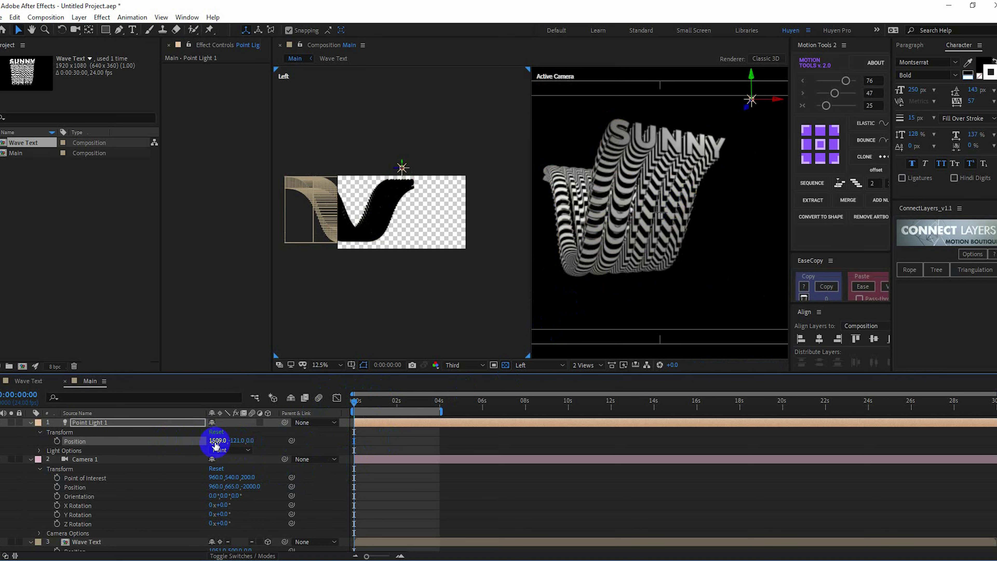
pyautogui.click(31, 423)
# Inside Wave Text, set Casts Shadows to On for all sunny text layers, then return to Main
pyautogui.doubleClick(85, 514)
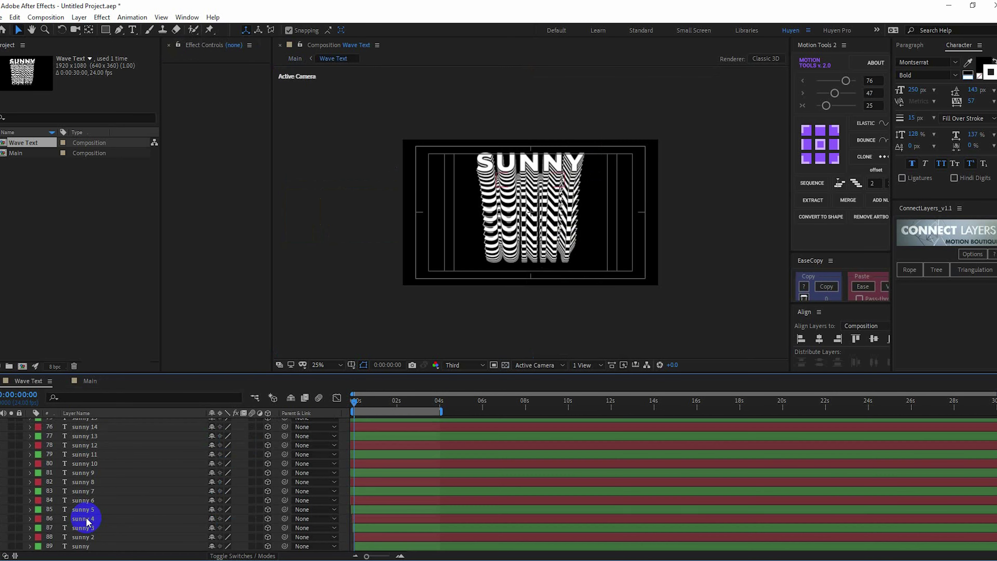
pyautogui.click(96, 454)
pyautogui.hotkey('ctrl', 'a')
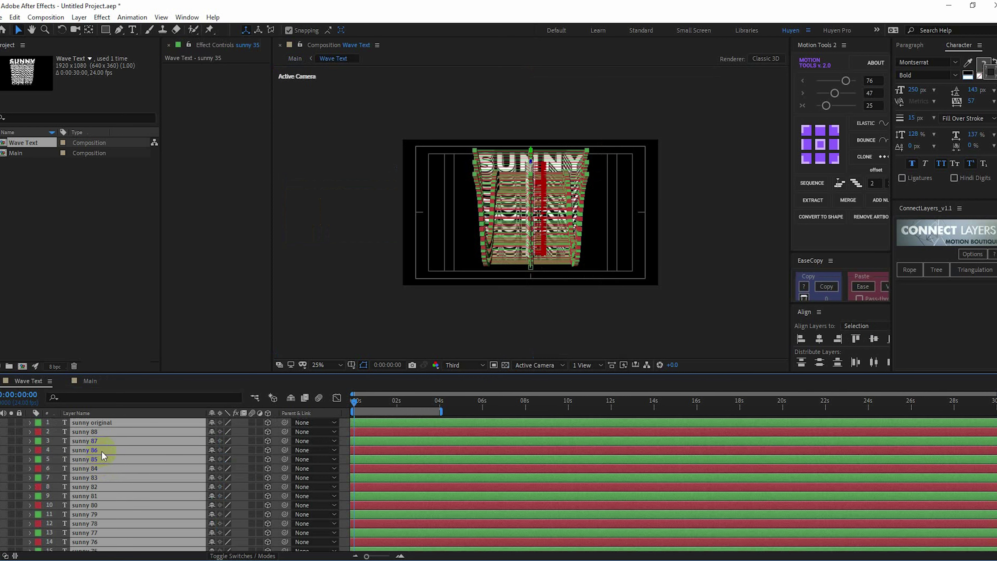
pyautogui.click(30, 422)
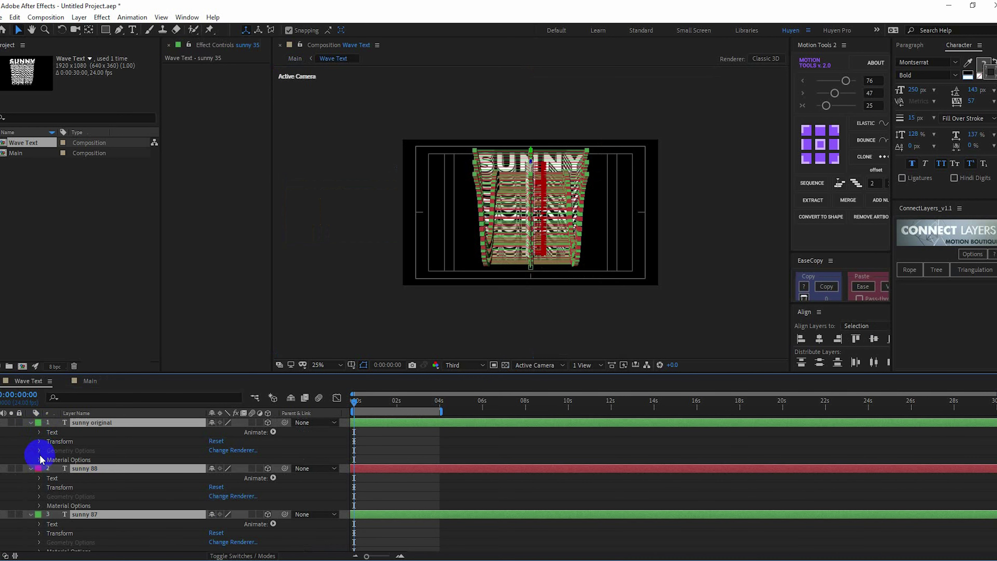
pyautogui.click(40, 459)
pyautogui.click(213, 495)
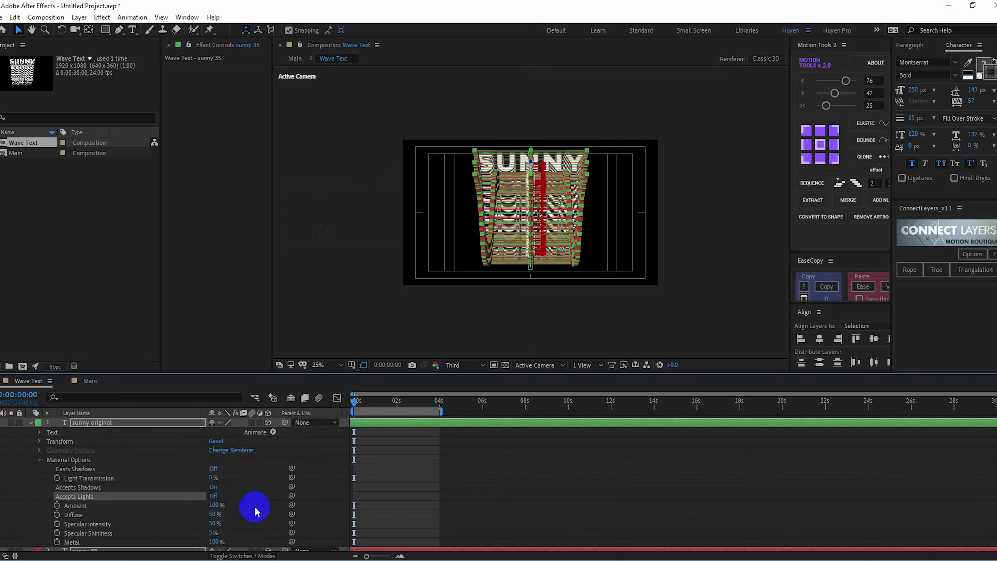
pyautogui.click(240, 470)
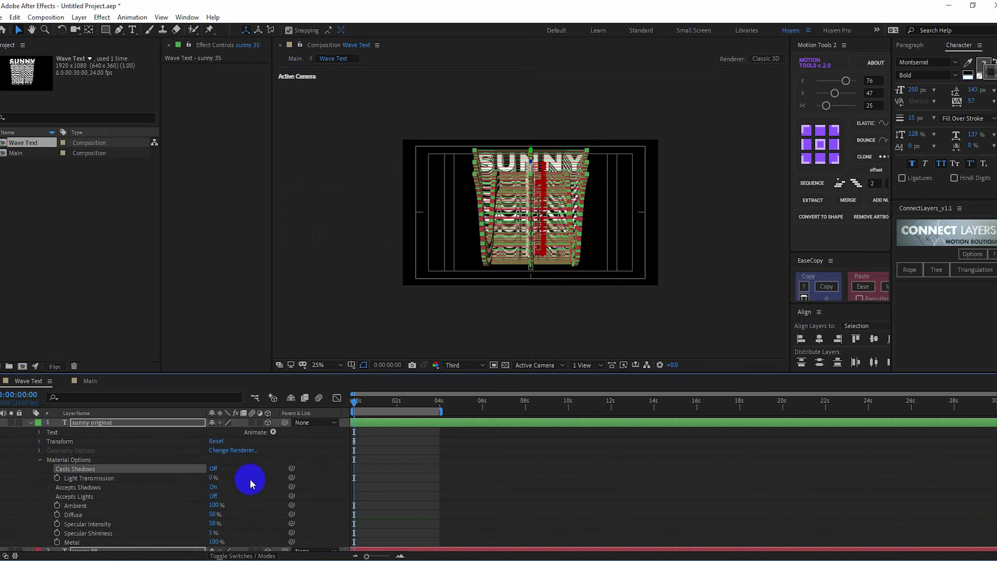
pyautogui.click(214, 469)
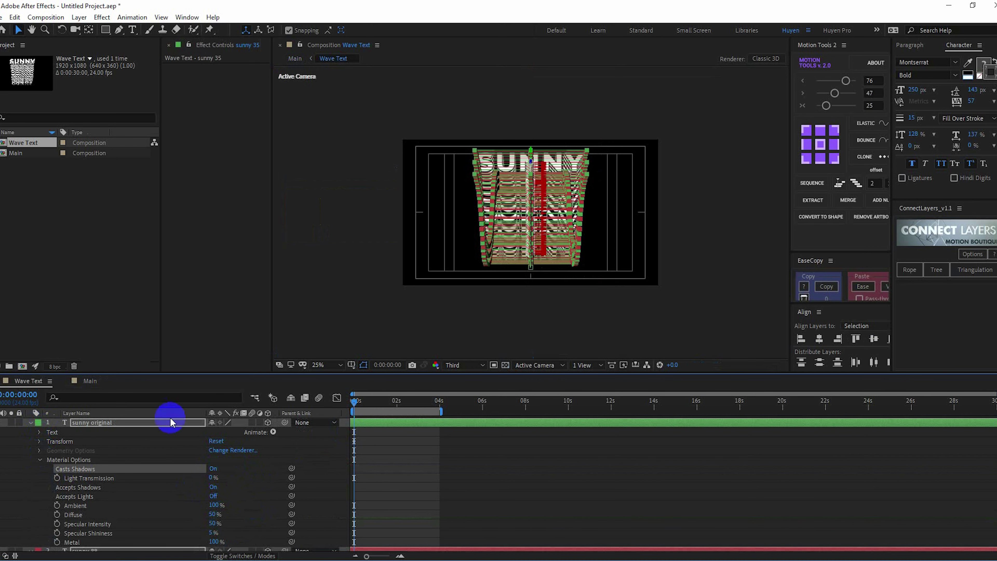
pyautogui.click(90, 381)
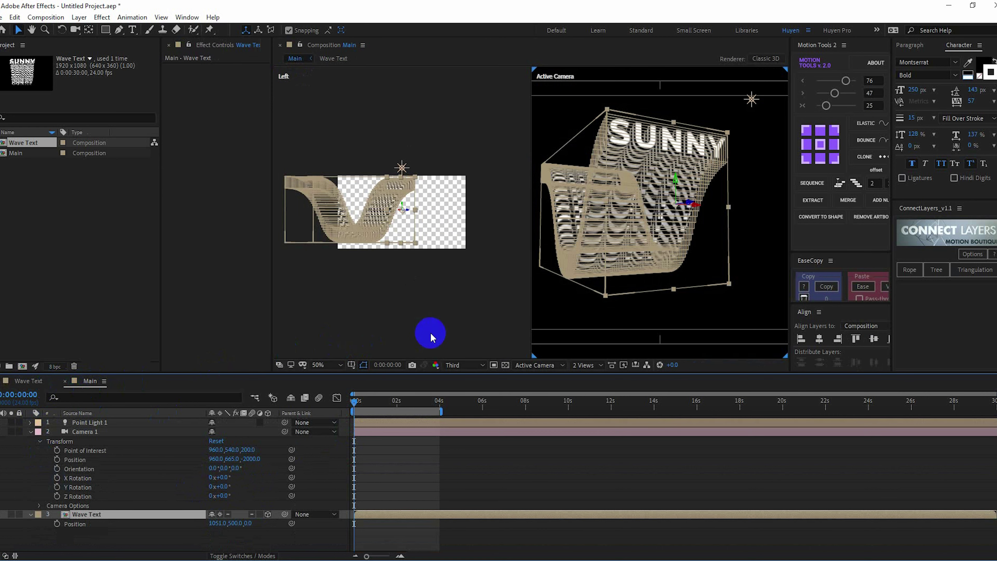
# Toggle Draft 3D, set resolution to Full, and switch the viewer to 1 View
pyautogui.click(383, 401)
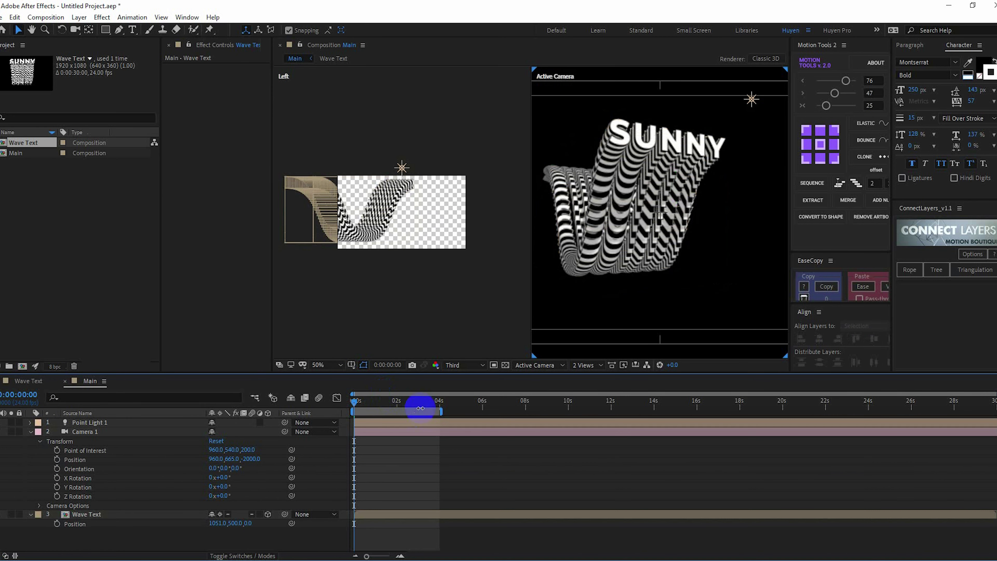
pyautogui.click(362, 407)
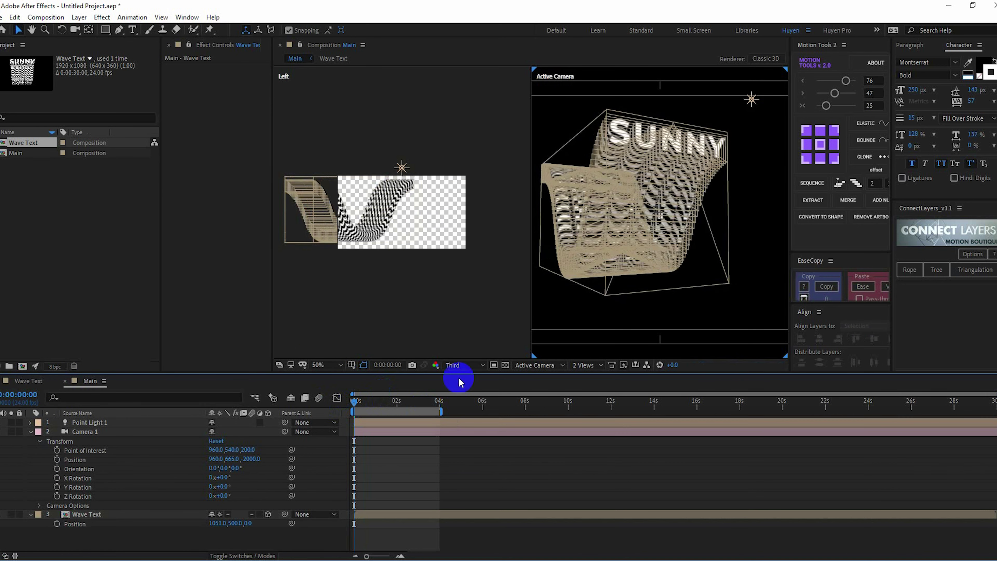
pyautogui.click(457, 365)
pyautogui.click(457, 379)
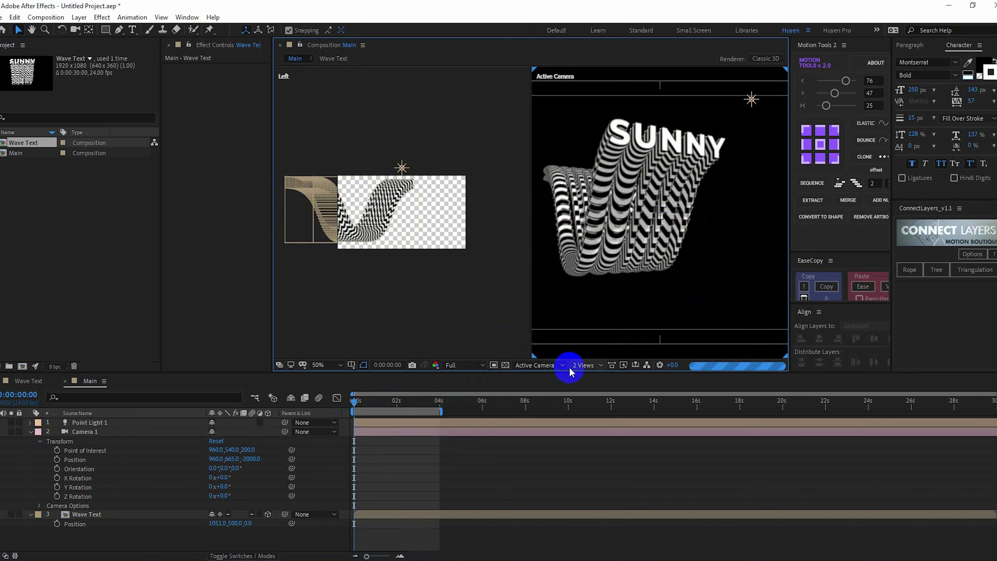
pyautogui.click(582, 365)
pyautogui.click(583, 376)
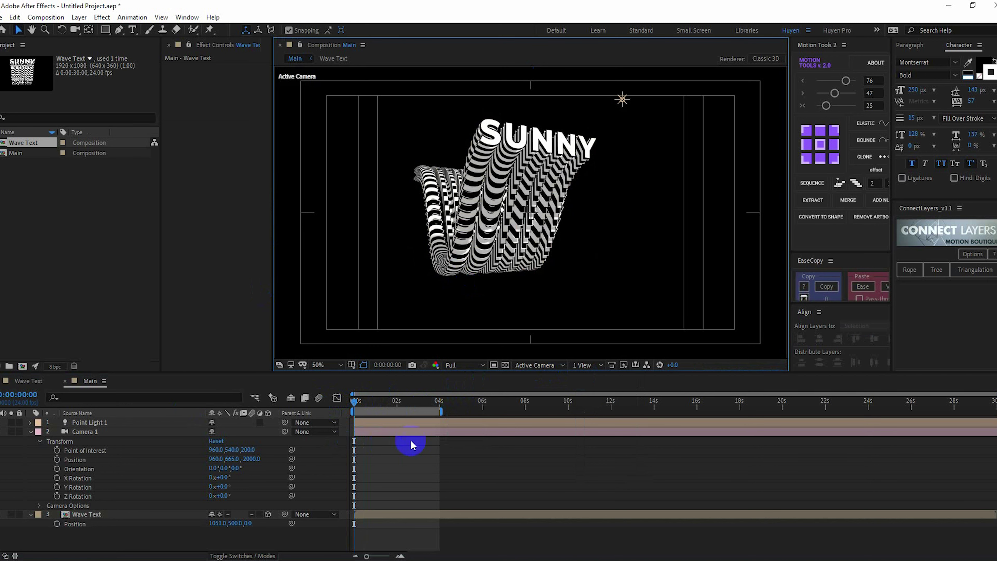
# Collapse Camera 1's properties, drop resolution to Third, and preview the animation
pyautogui.click(92, 542)
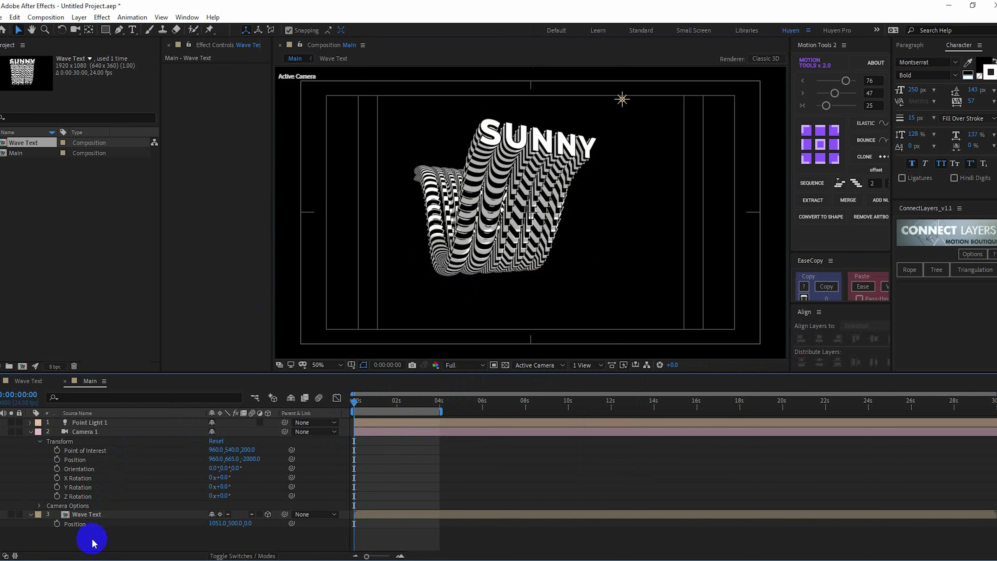
pyautogui.click(31, 432)
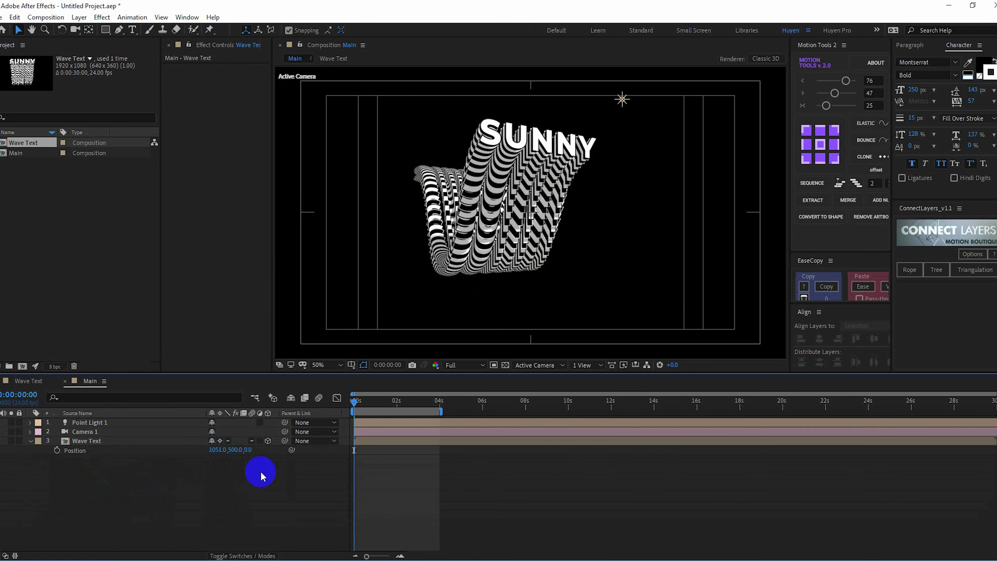
pyautogui.click(458, 366)
pyautogui.click(460, 413)
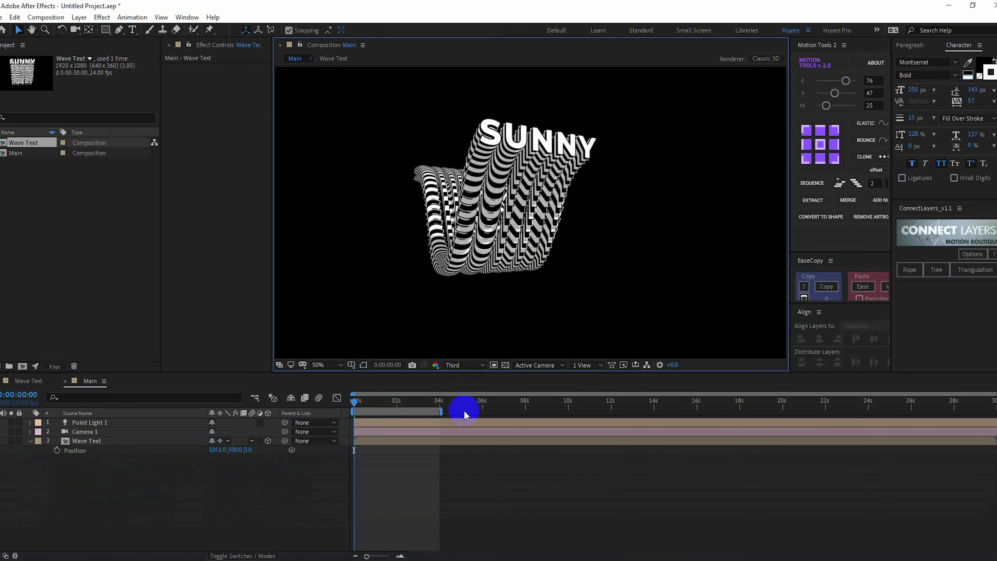
pyautogui.press('v')
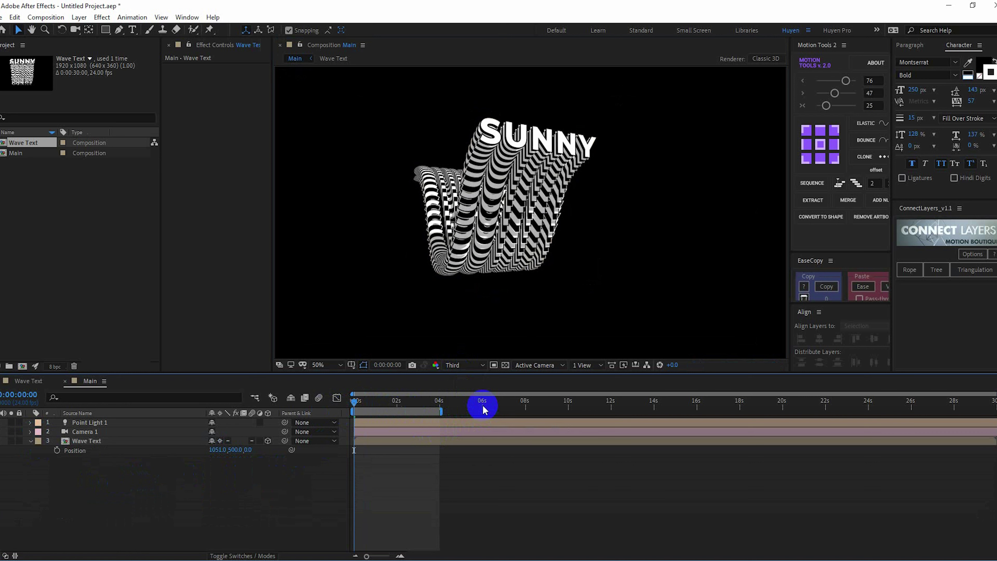
pyautogui.press('space')
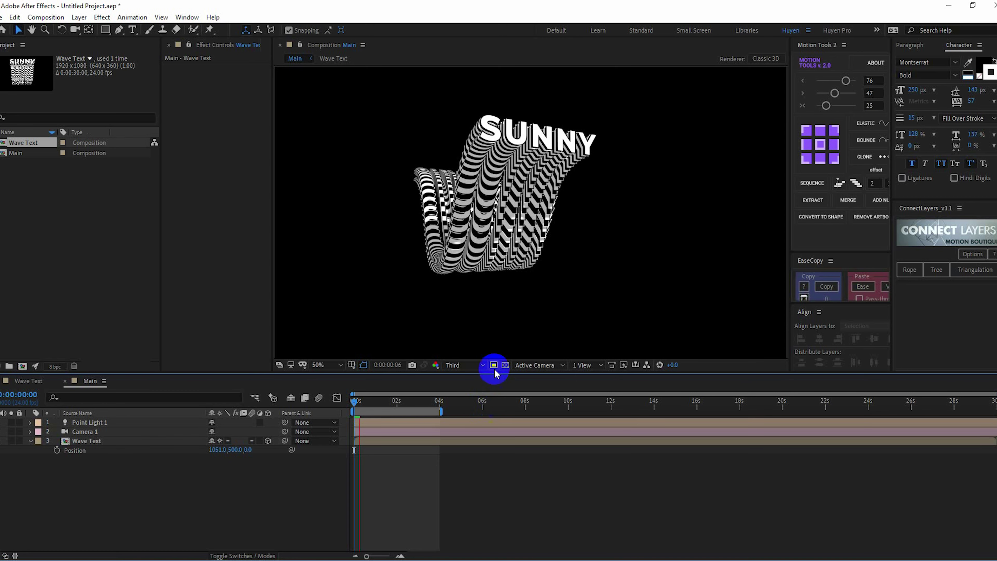
pyautogui.click(362, 405)
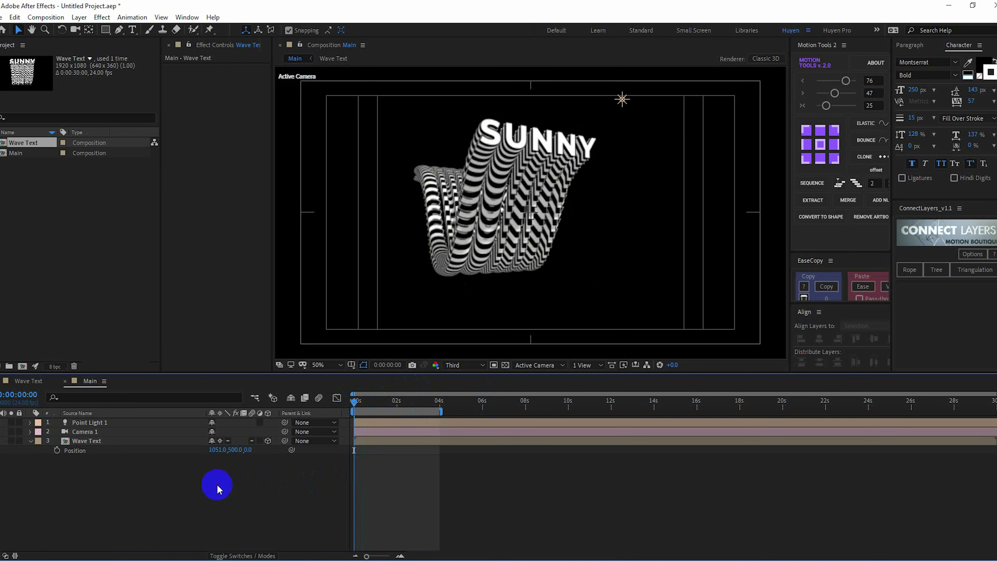
# Add a black BG solid and move it to the bottom of the layer stack
pyautogui.rightClick(137, 495)
pyautogui.moveTo(220, 377)
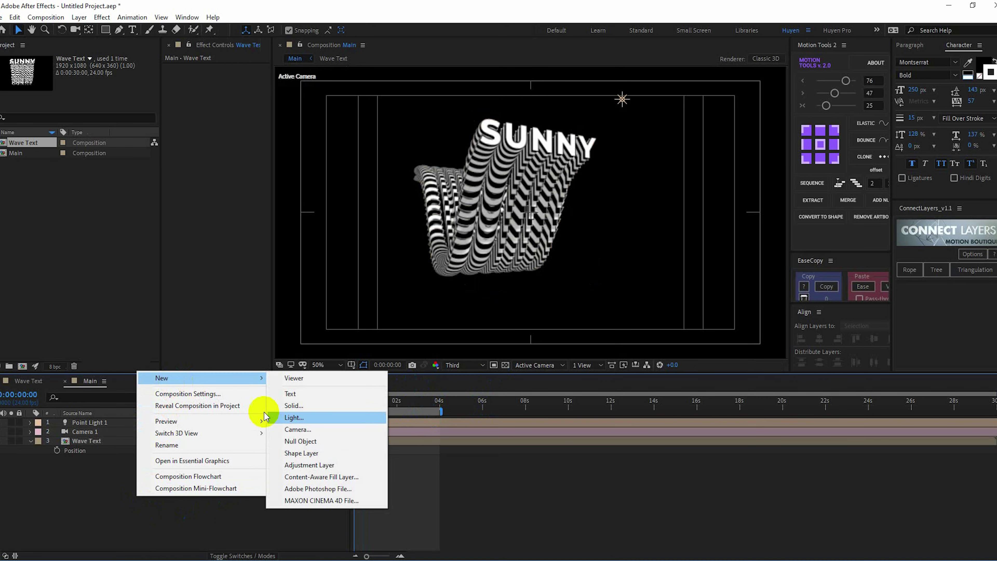
pyautogui.click(306, 409)
pyautogui.write('BG')
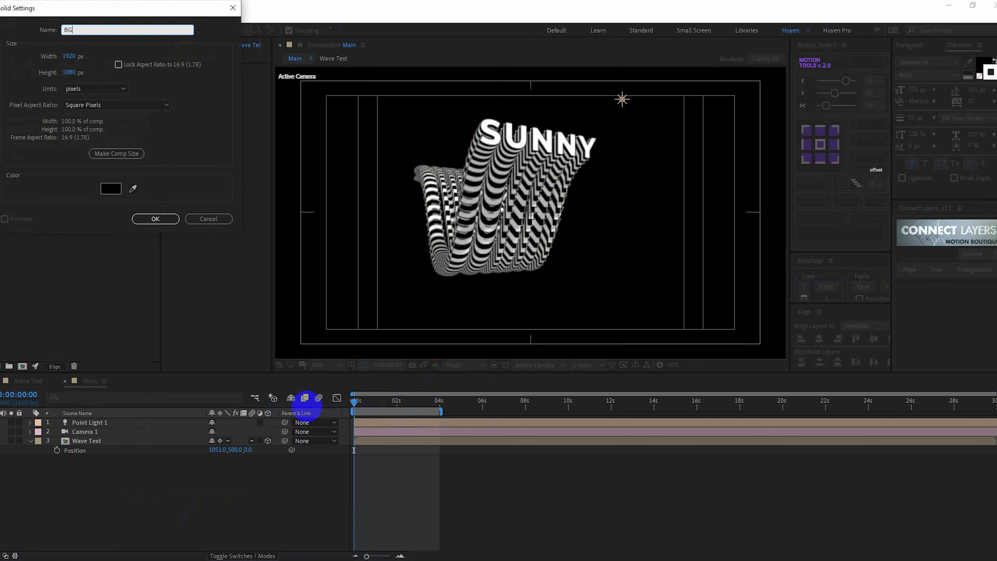
pyautogui.click(153, 219)
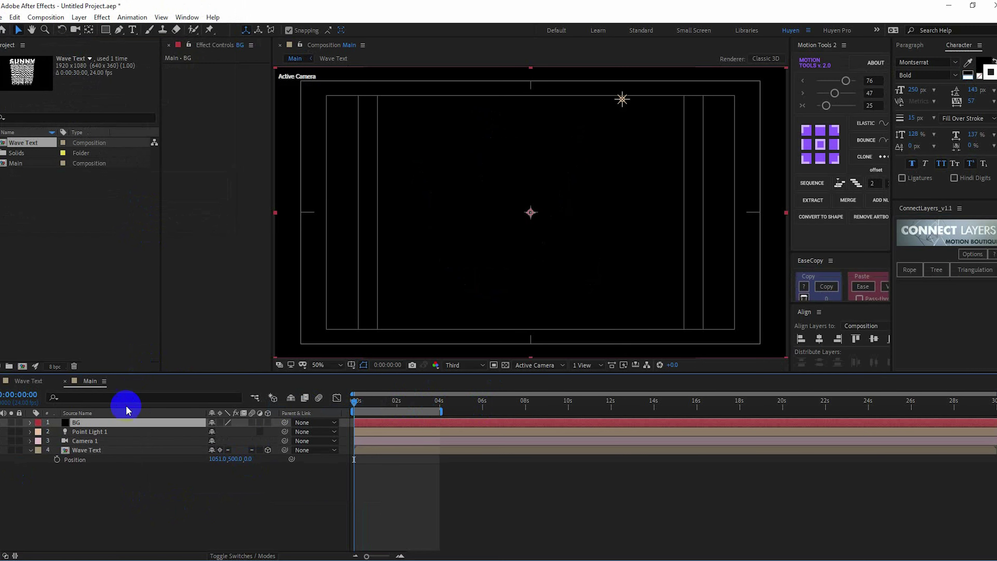
pyautogui.moveTo(126, 422); pyautogui.dragTo(120, 518)
# Add an adjustment layer and name it Color
pyautogui.rightClick(76, 467)
pyautogui.moveTo(123, 349)
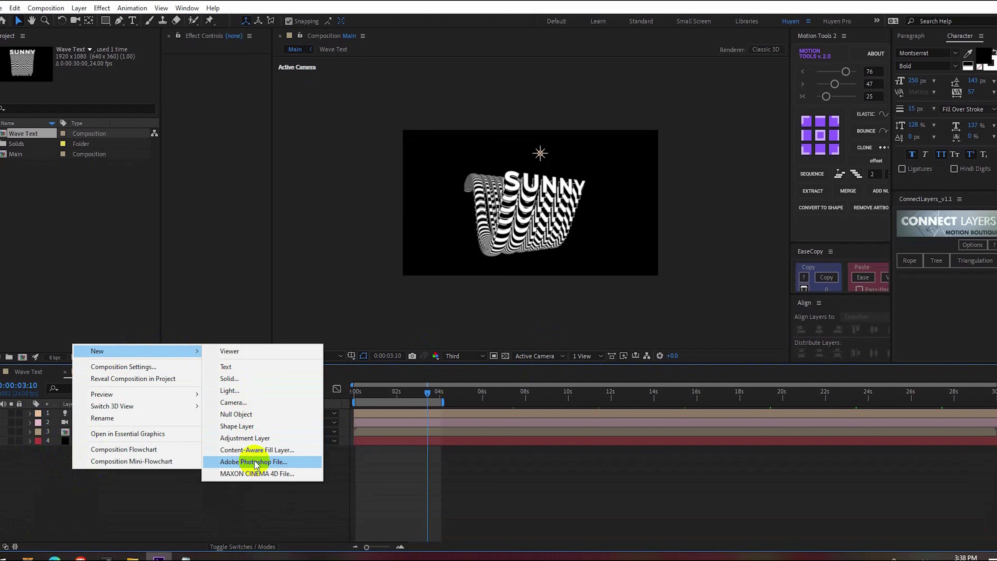
pyautogui.click(251, 438)
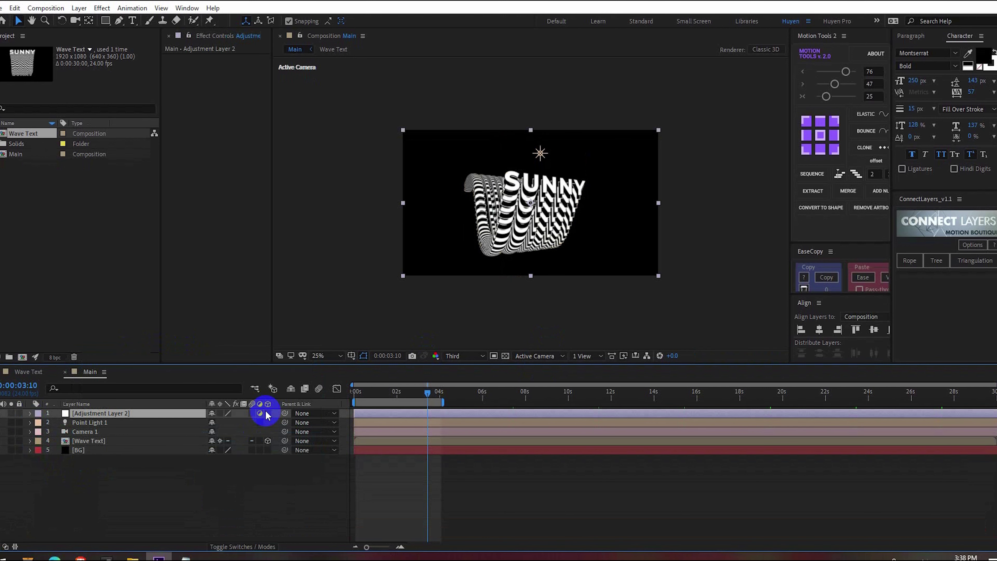
pyautogui.press('Return')
pyautogui.write('Color')
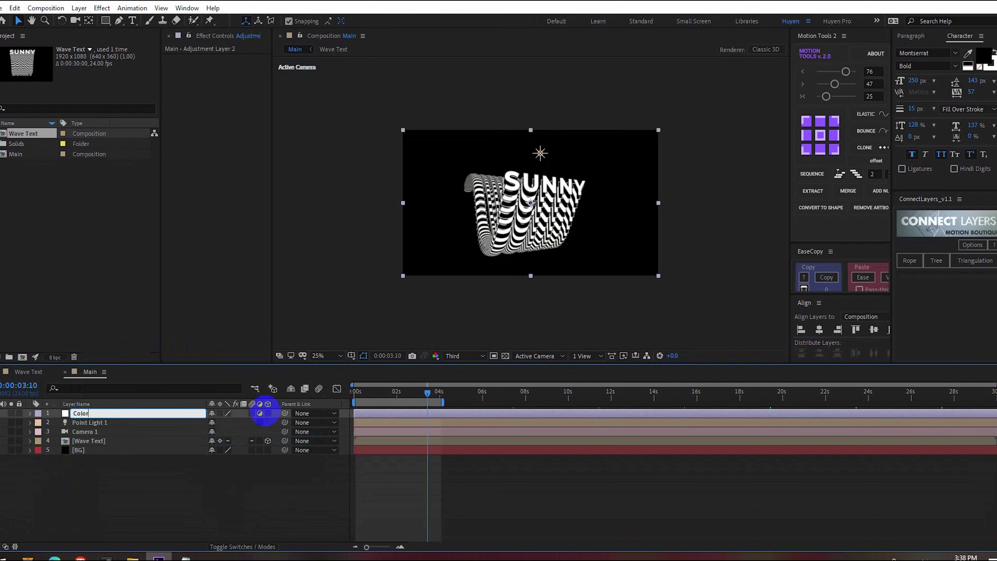
pyautogui.press('Return')
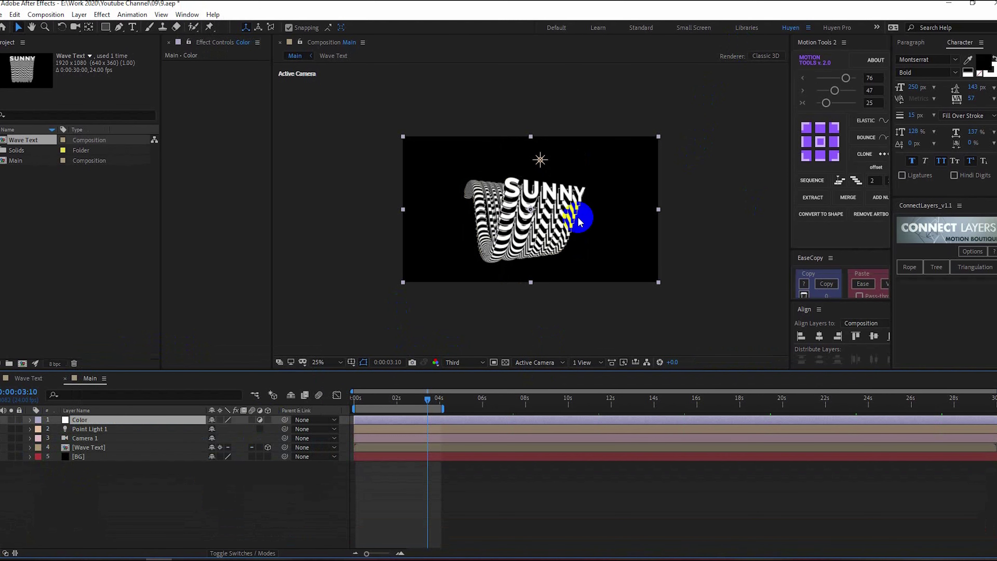
# Apply Tint to the Color layer and set Map Black To purple 9A42AD
pyautogui.hotkey('ctrl', 'space')
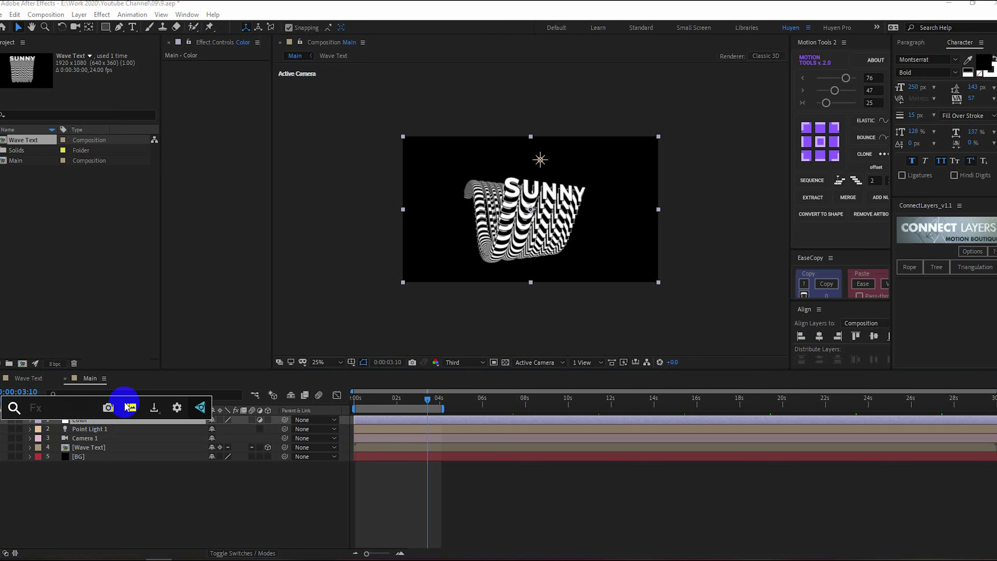
pyautogui.write('tint')
pyautogui.press('Return')
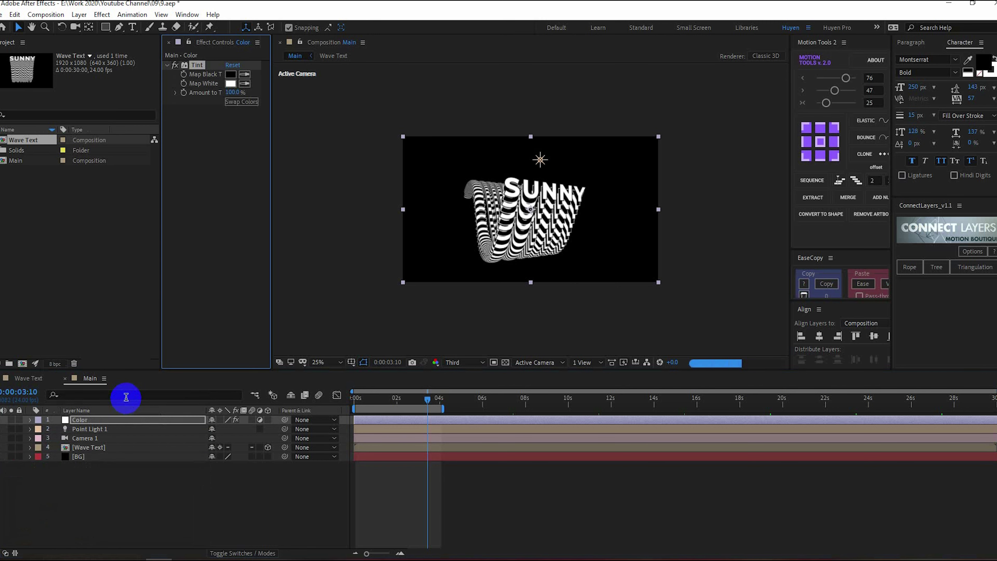
pyautogui.click(185, 547)
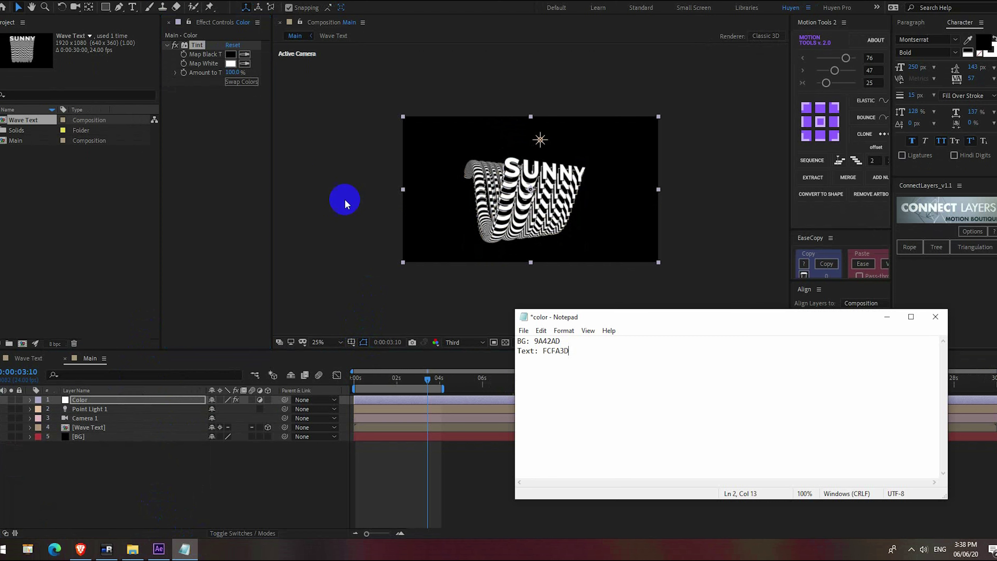
pyautogui.moveTo(561, 342); pyautogui.dragTo(537, 342)
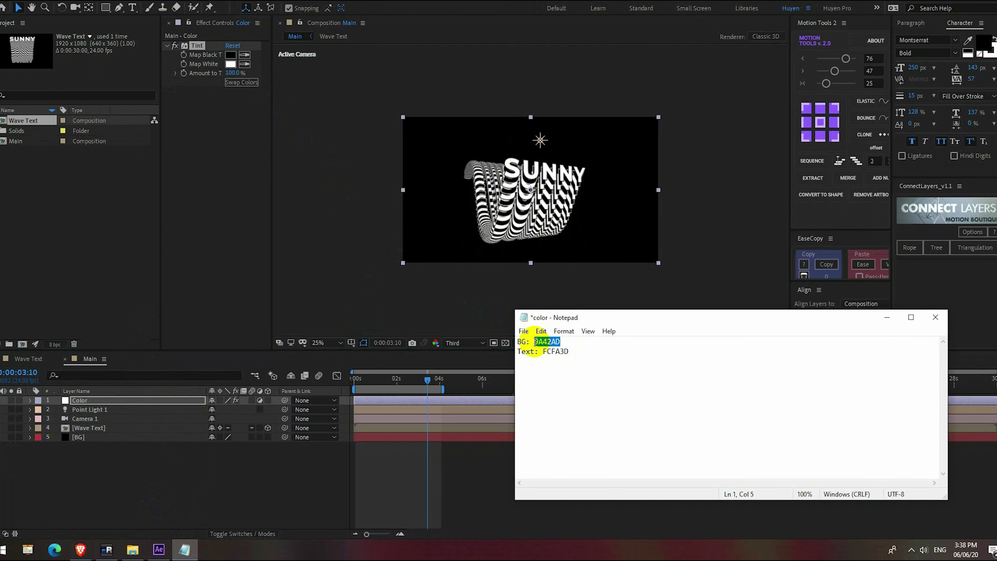
pyautogui.click(273, 28)
pyautogui.click(231, 77)
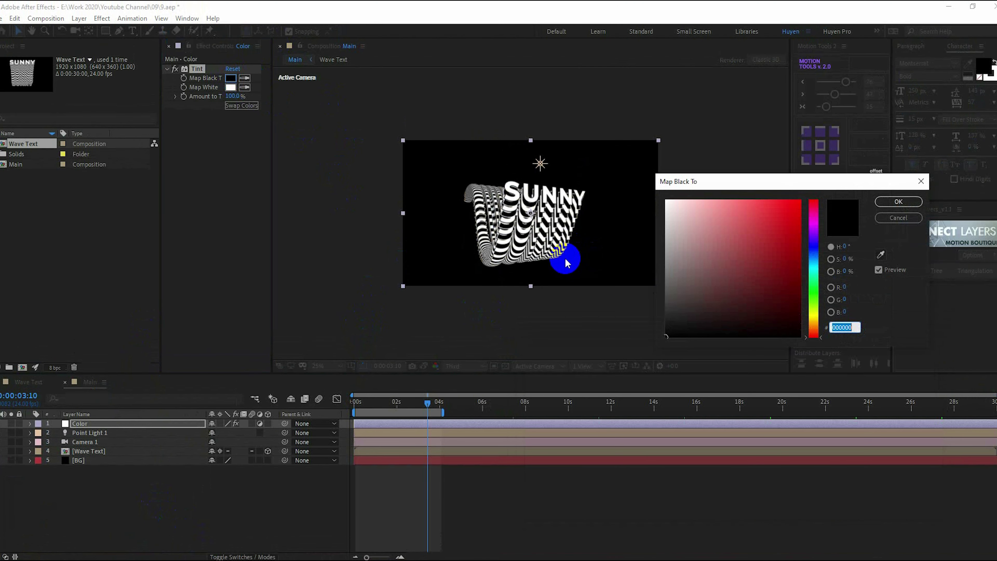
pyautogui.write('9A42AD')
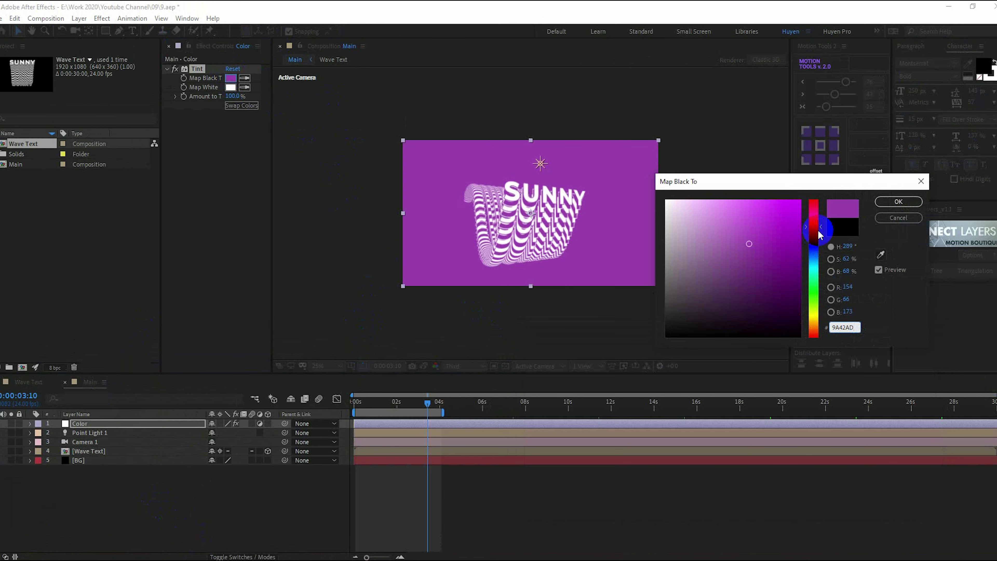
pyautogui.click(899, 201)
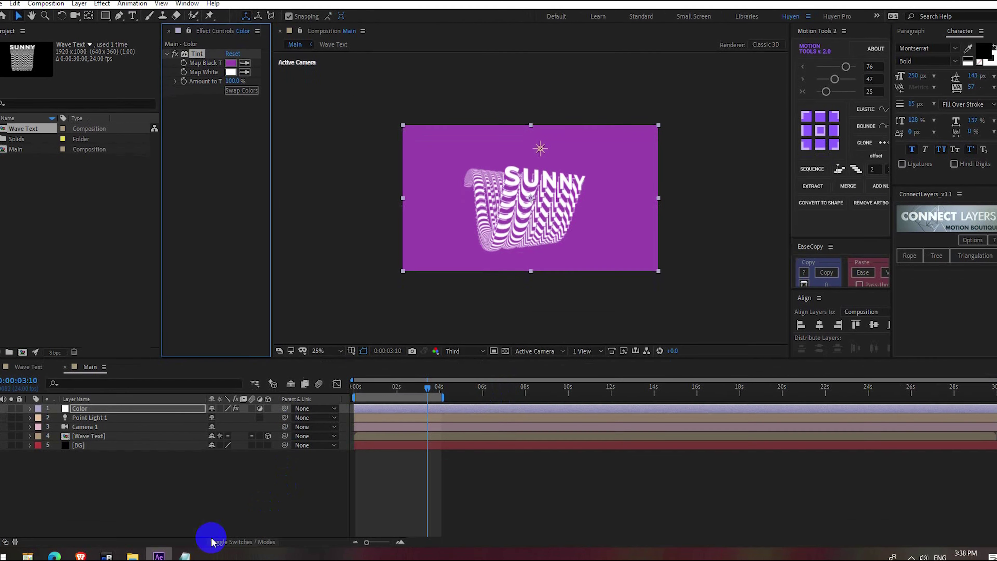
# Set the Tint's Map White To colour to yellow FCFA3D
pyautogui.click(184, 556)
pyautogui.moveTo(568, 359); pyautogui.dragTo(547, 360)
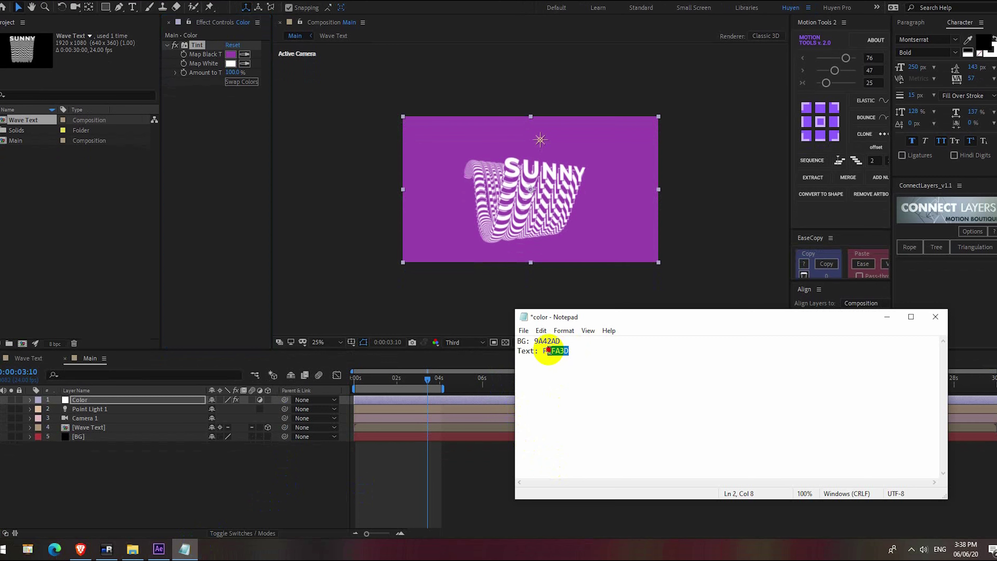
pyautogui.hotkey('ctrl', 'c')
pyautogui.click(231, 64)
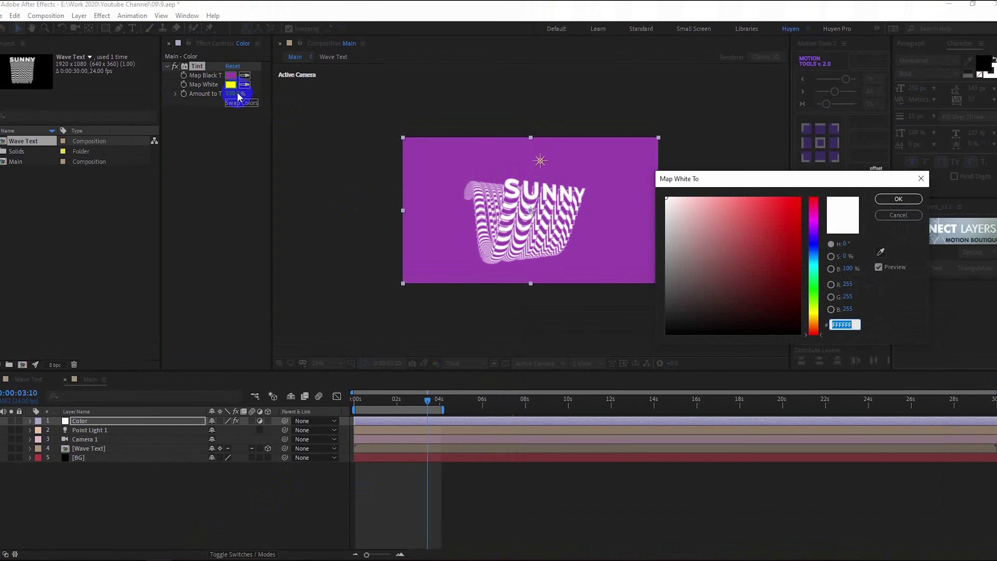
pyautogui.hotkey('ctrl', 'v')
pyautogui.click(898, 199)
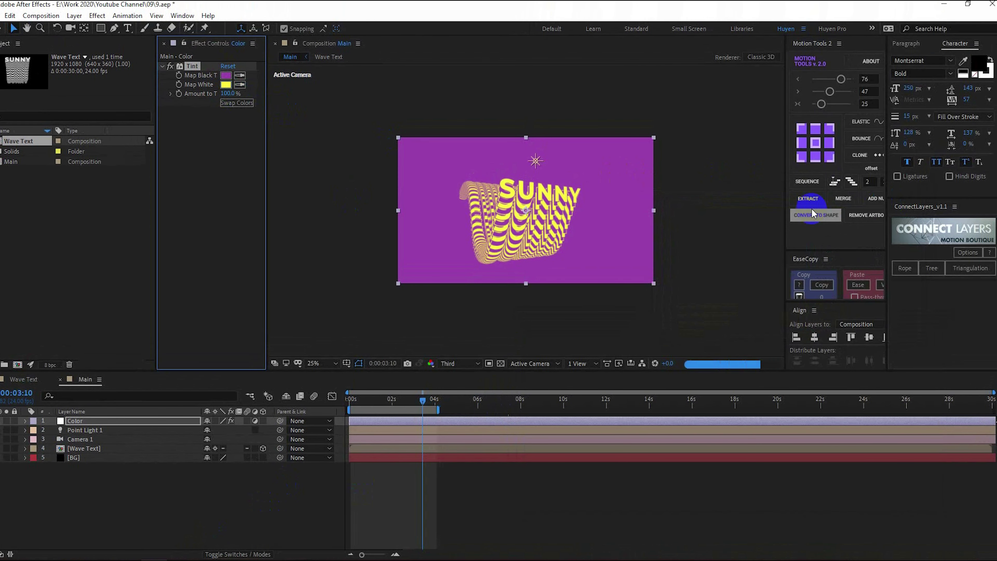
# Apply Glow to the Color layer with radius 70 and threshold 62%
pyautogui.hotkey('ctrl', 'space')
pyautogui.write('gl')
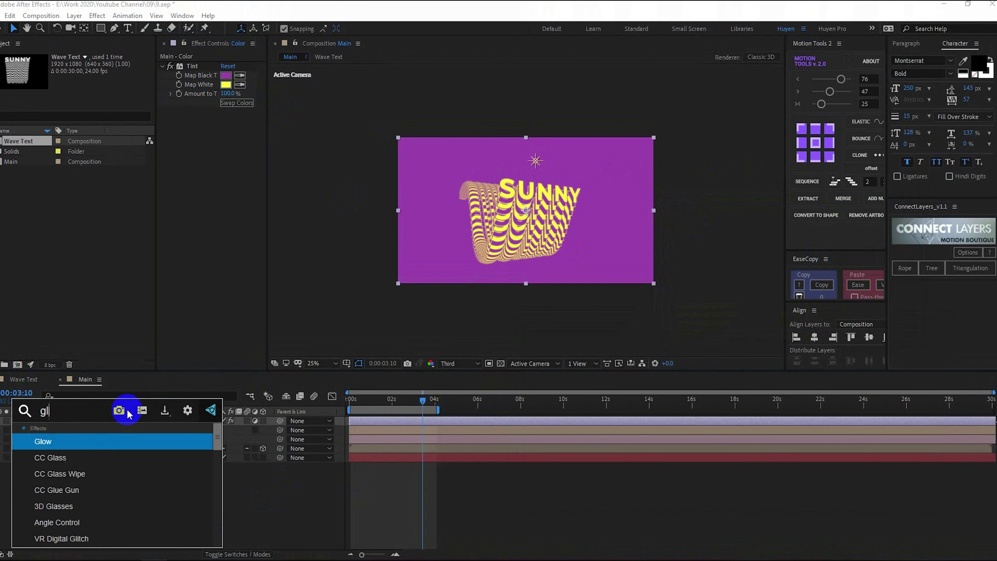
pyautogui.write('ow')
pyautogui.press('Return')
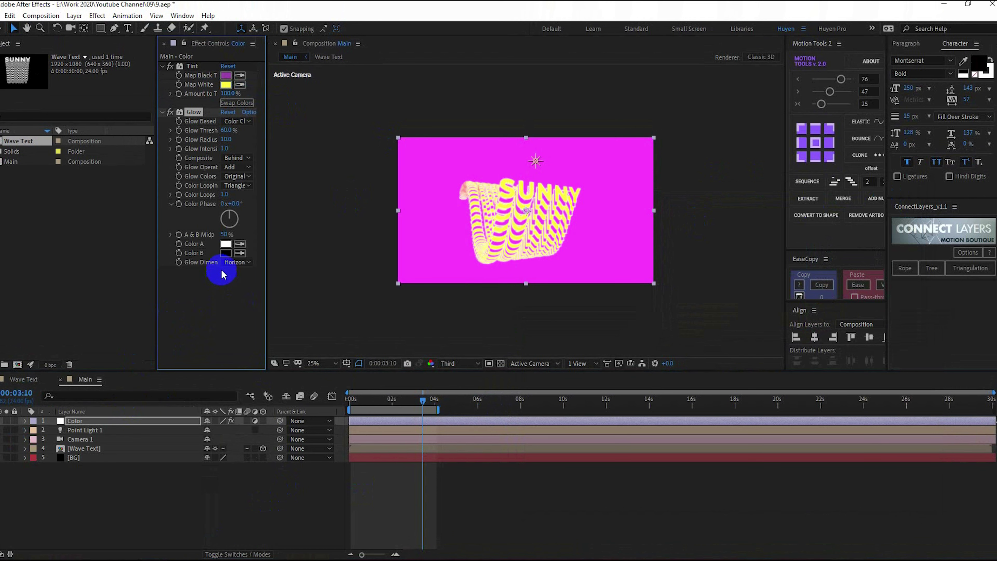
pyautogui.moveTo(232, 140); pyautogui.dragTo(247, 146)
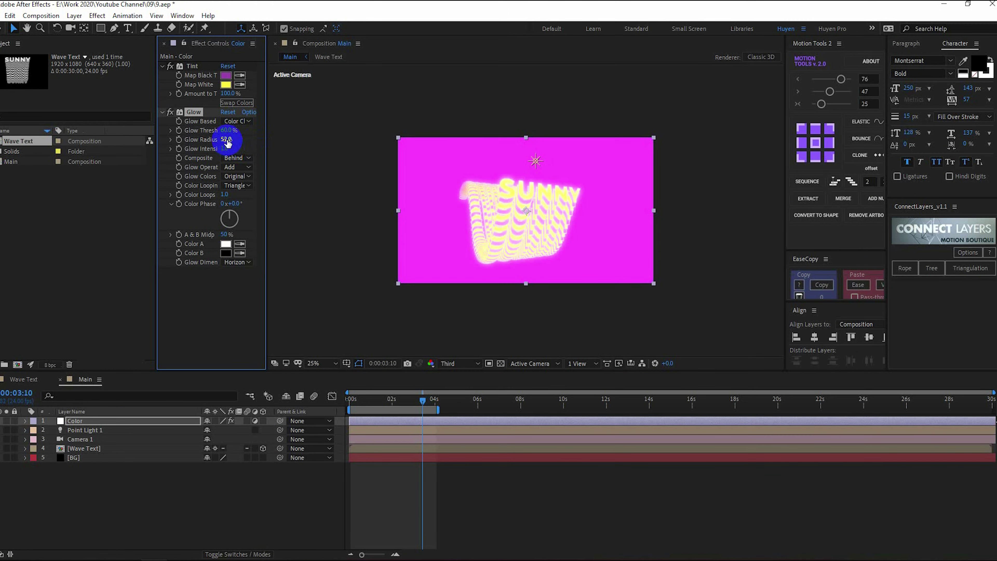
pyautogui.moveTo(227, 143)
pyautogui.mouseDown()
pyautogui.moveTo(214, 145)
pyautogui.moveTo(253, 146)
pyautogui.mouseUp()
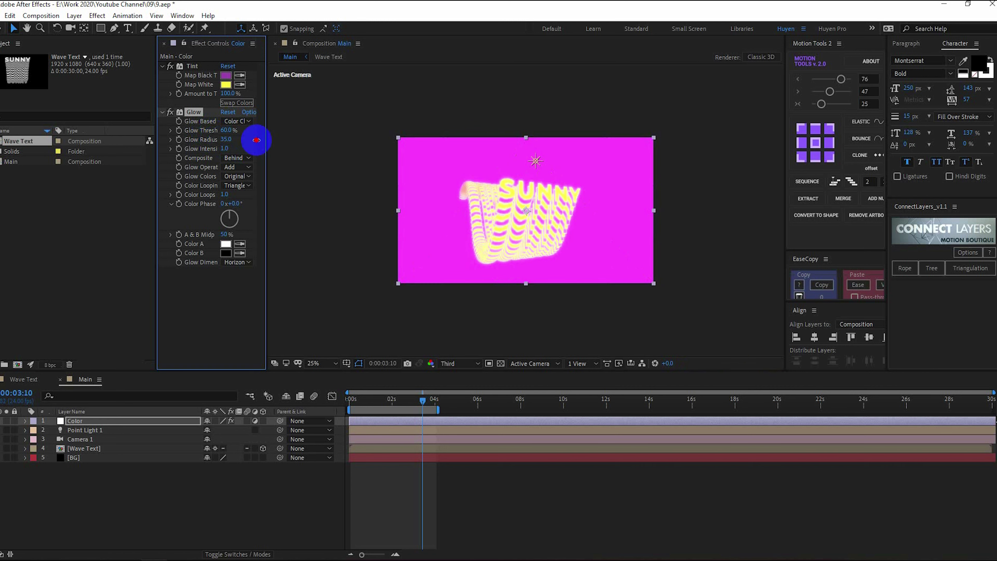
pyautogui.moveTo(252, 145); pyautogui.dragTo(226, 136)
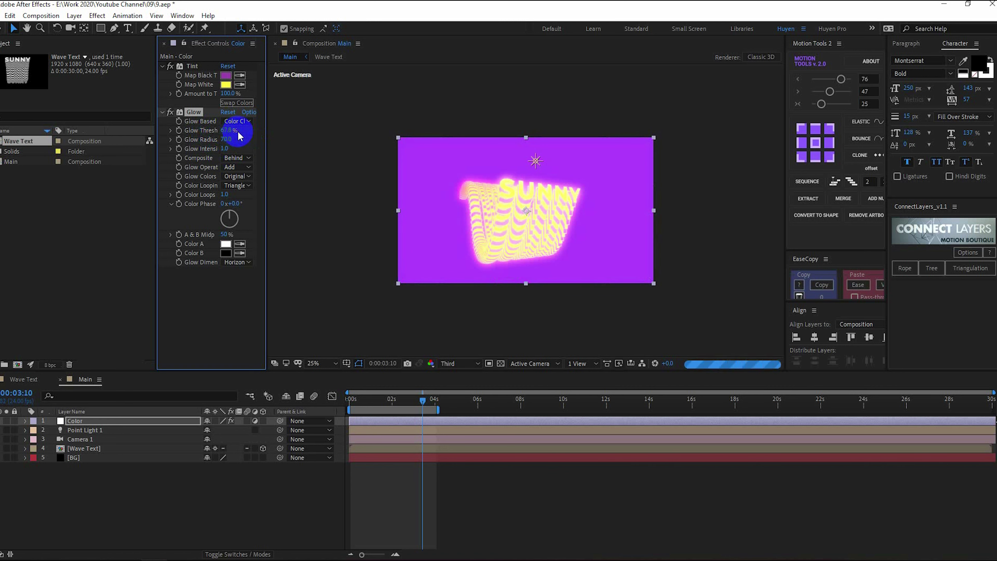
pyautogui.moveTo(227, 132); pyautogui.dragTo(210, 135)
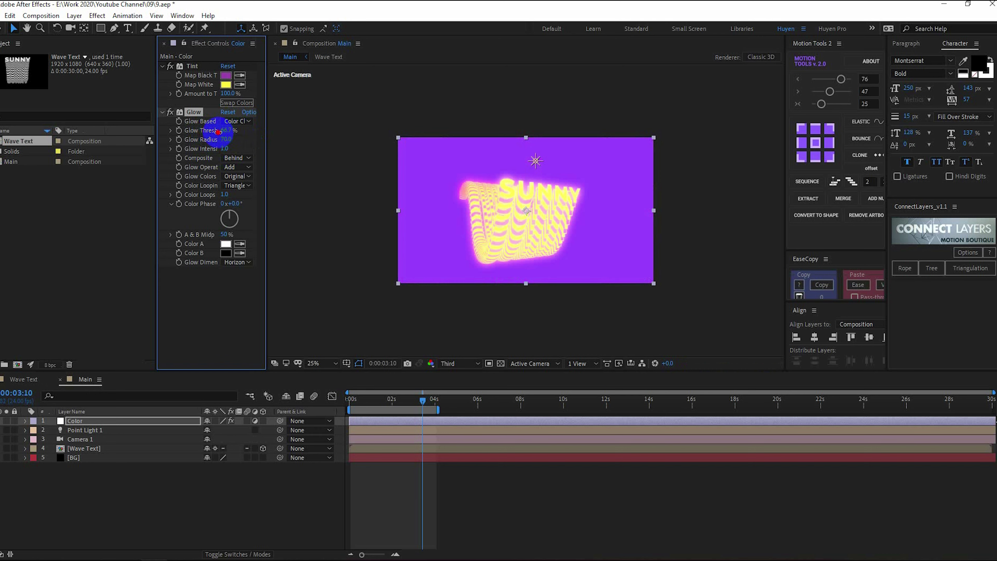
# Set the Glow Operation to Overlay, keeping Glow Composite set to Behind
pyautogui.click(235, 170)
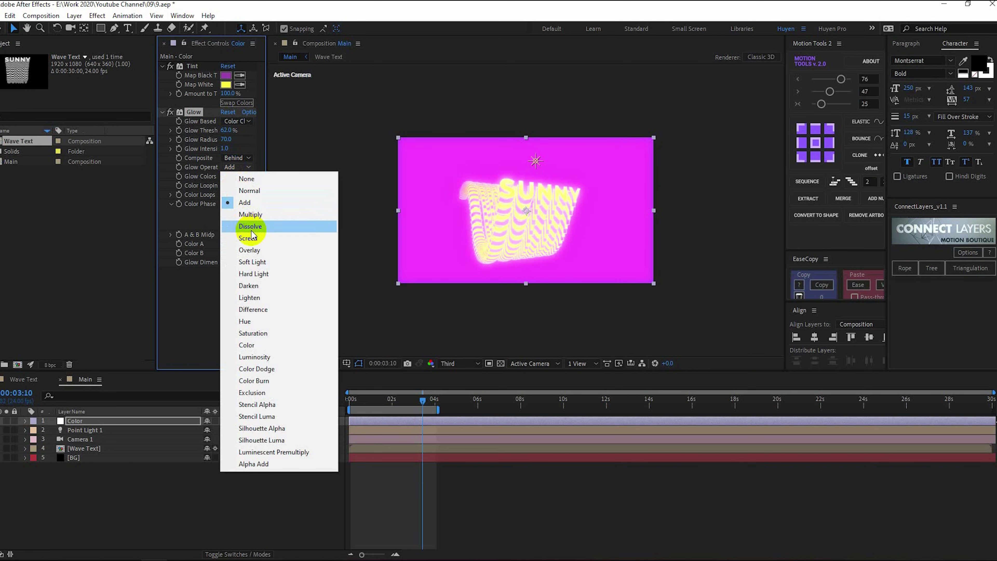
pyautogui.click(248, 238)
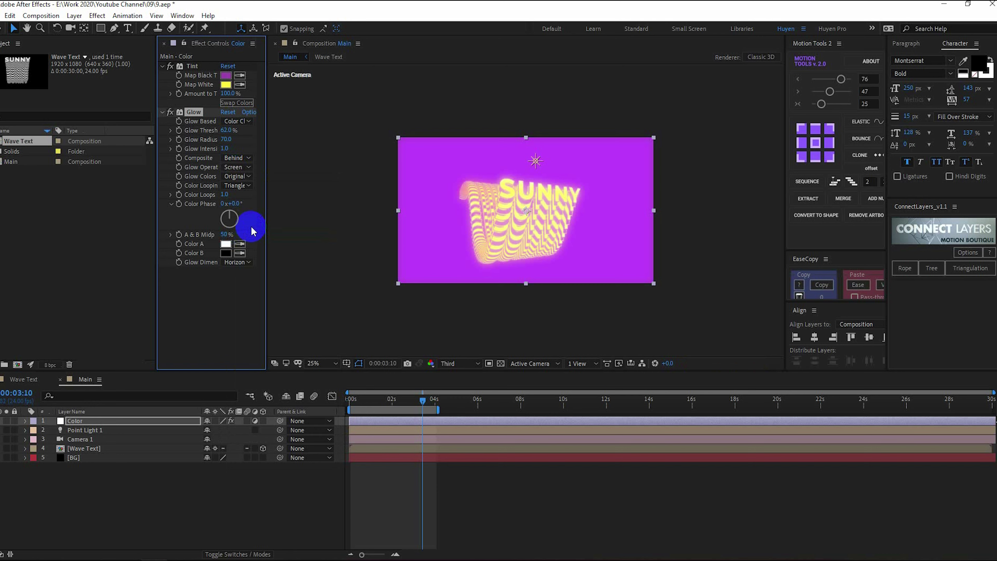
pyautogui.click(236, 167)
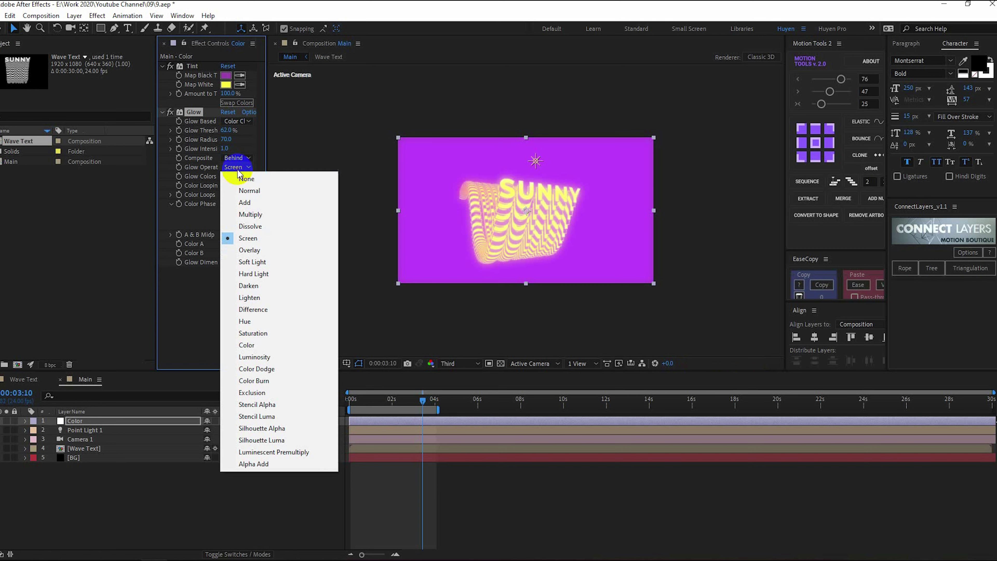
pyautogui.click(236, 178)
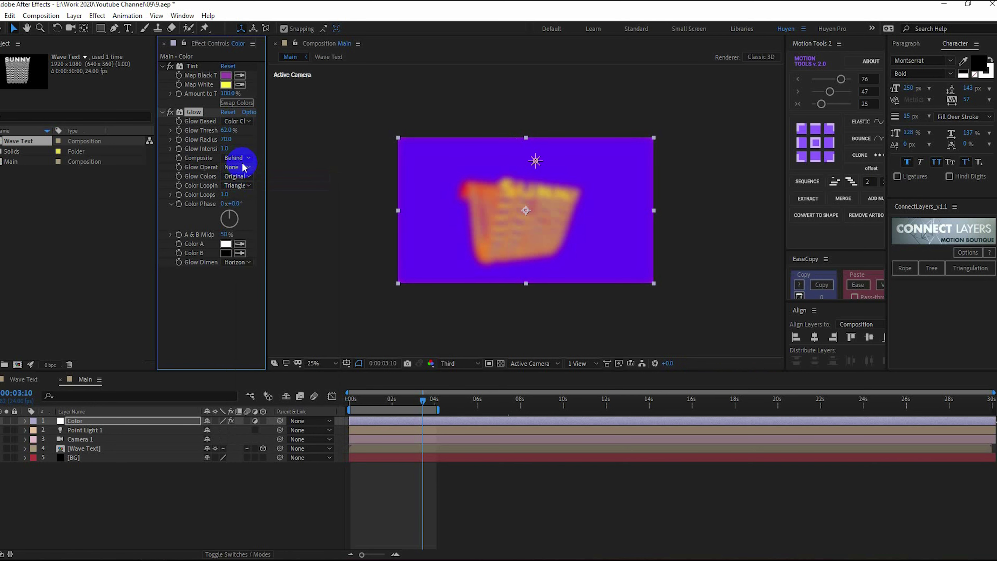
pyautogui.click(235, 157)
pyautogui.click(235, 271)
pyautogui.click(238, 168)
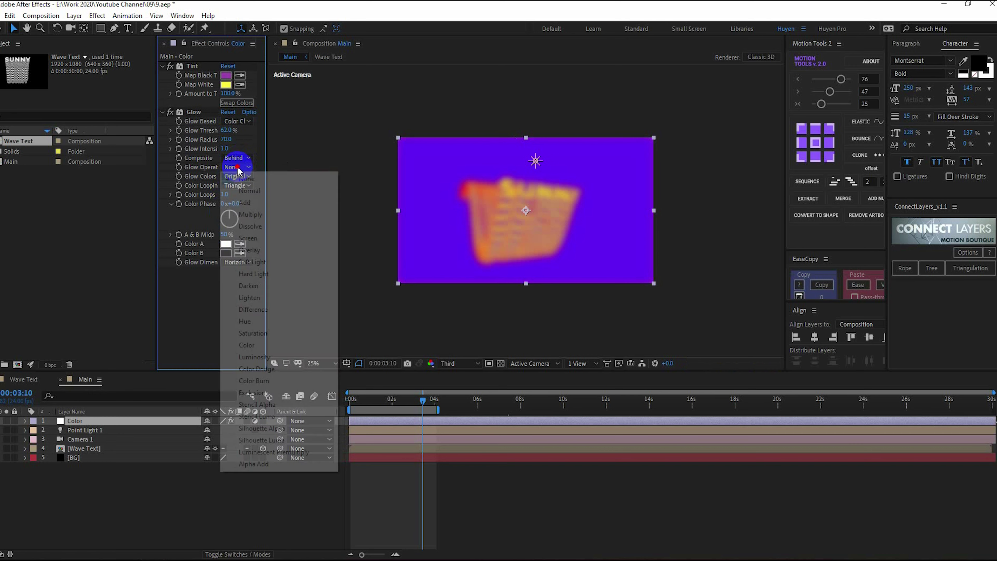
pyautogui.click(255, 250)
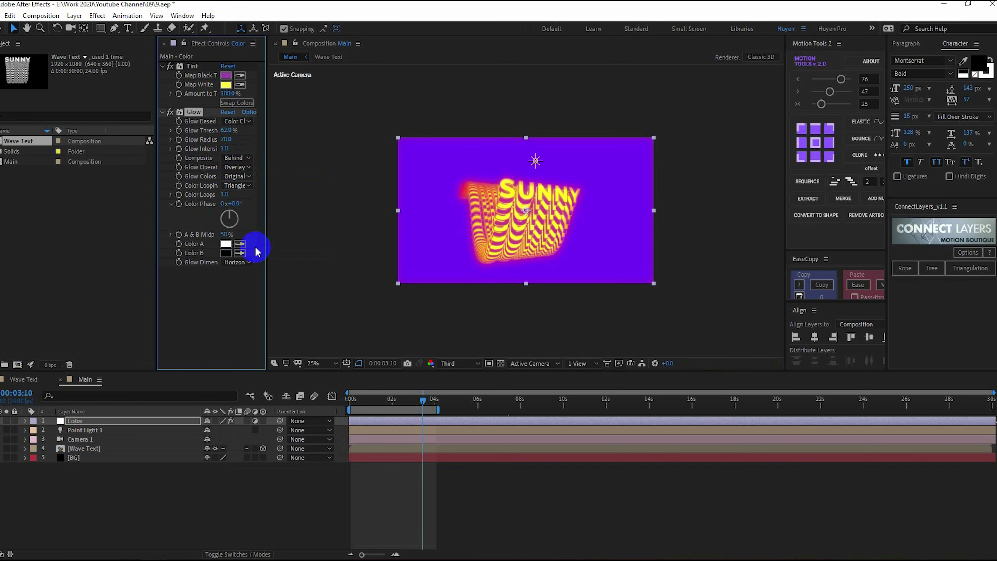
pyautogui.click(378, 399)
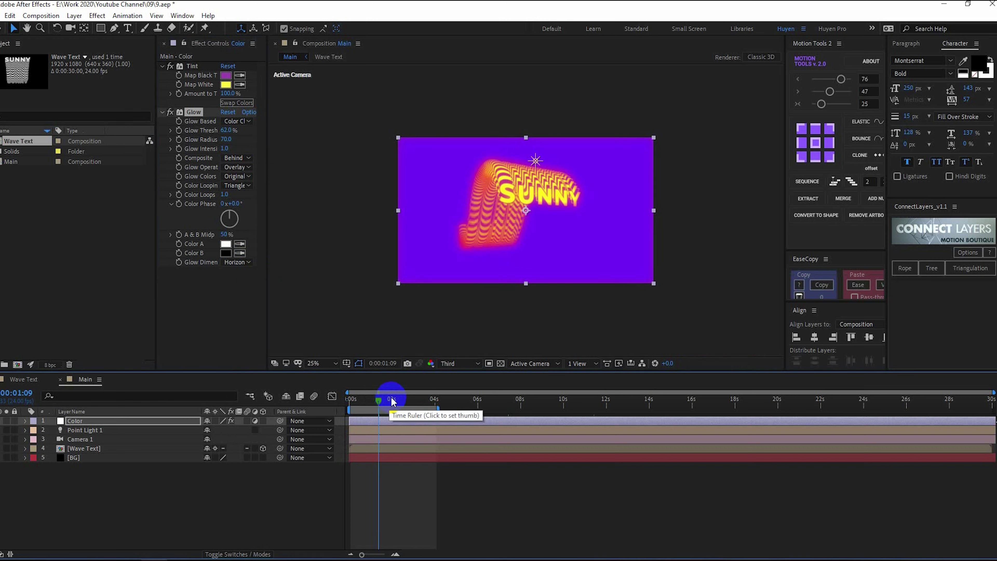
pyautogui.click(234, 158)
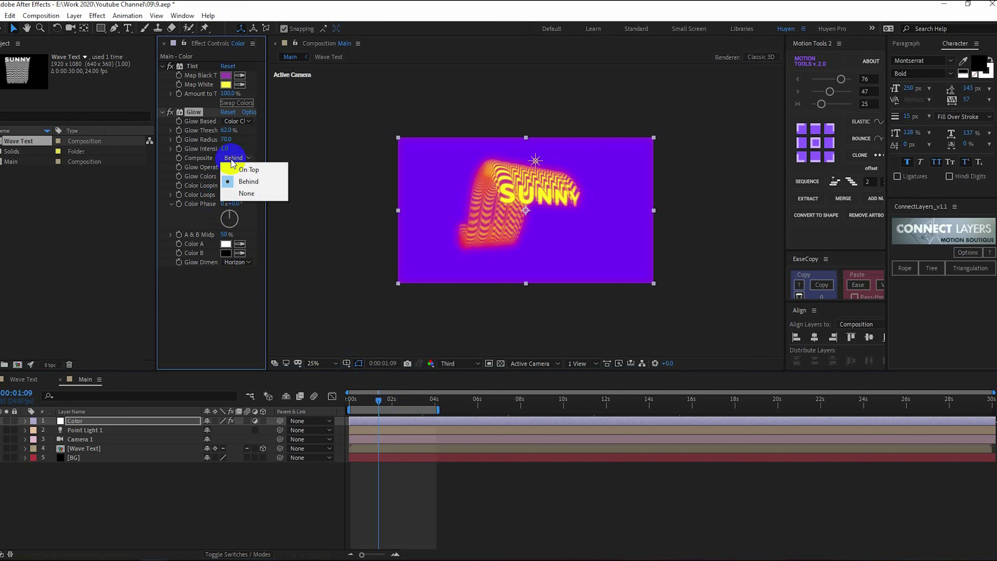
pyautogui.click(242, 289)
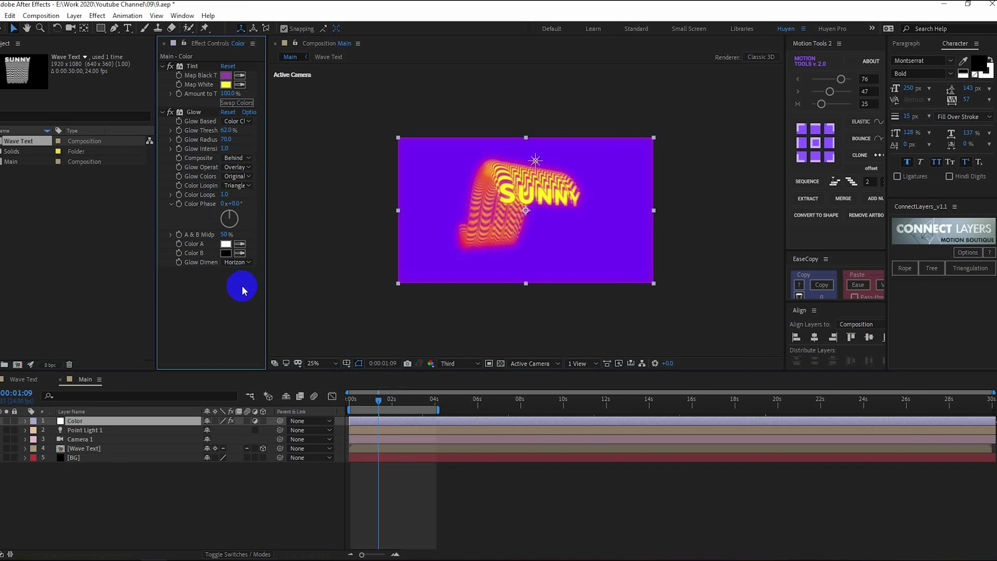
pyautogui.click(243, 186)
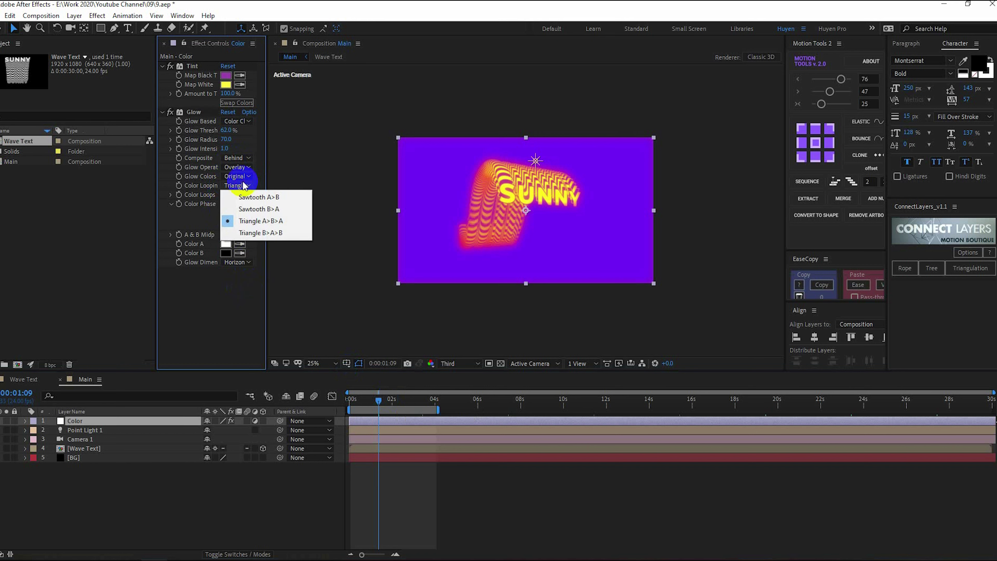
# Scrub the Main comp to about 2 seconds and check SUNNY's glow at 0:00:03:03
pyautogui.click(261, 220)
pyautogui.moveTo(378, 400)
pyautogui.mouseDown()
pyautogui.moveTo(404, 401)
pyautogui.moveTo(395, 404)
pyautogui.mouseUp()
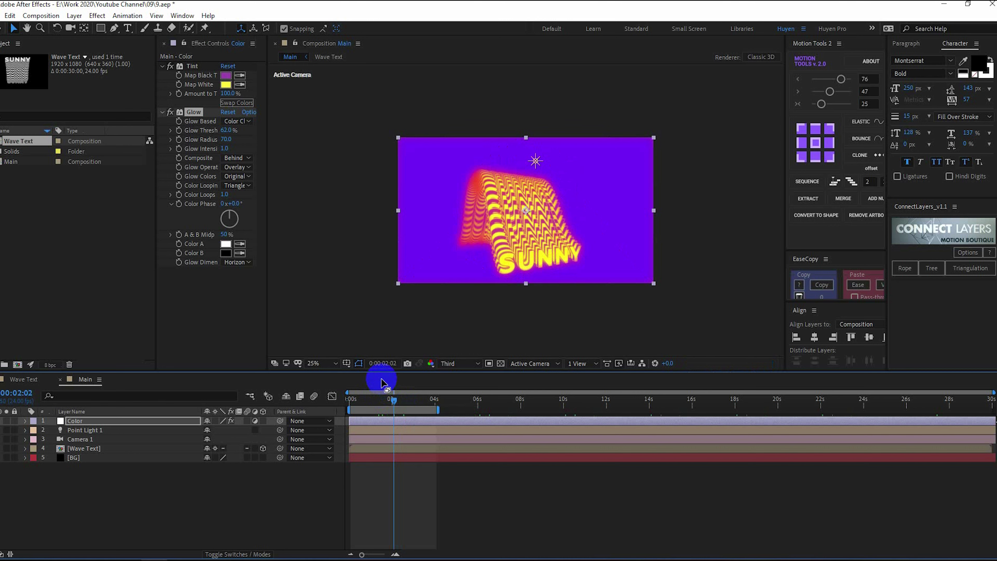
pyautogui.click(415, 400)
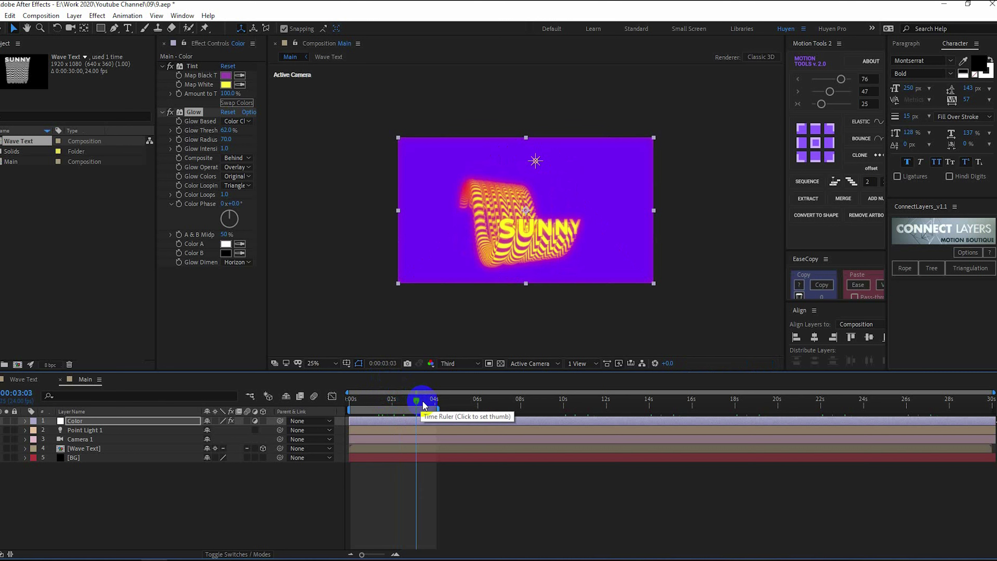